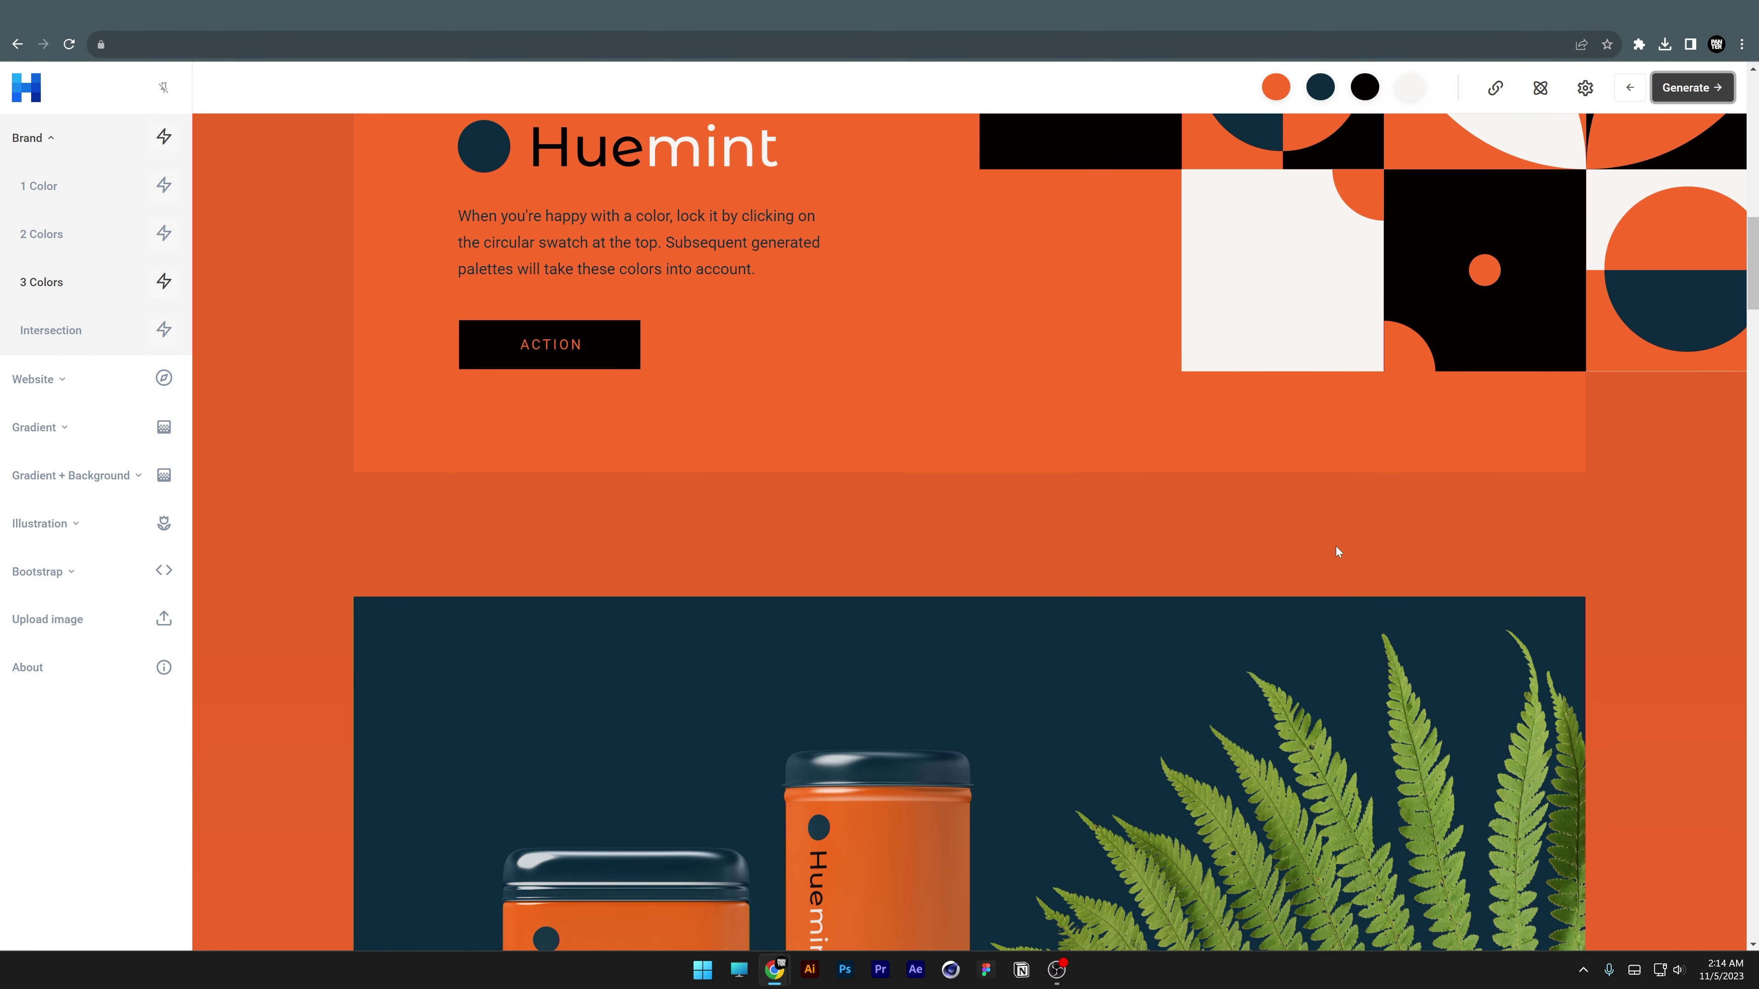
# - Scroll through the Coolors two-tone gradients grid
pyautogui.scroll(1, 1335, 546)
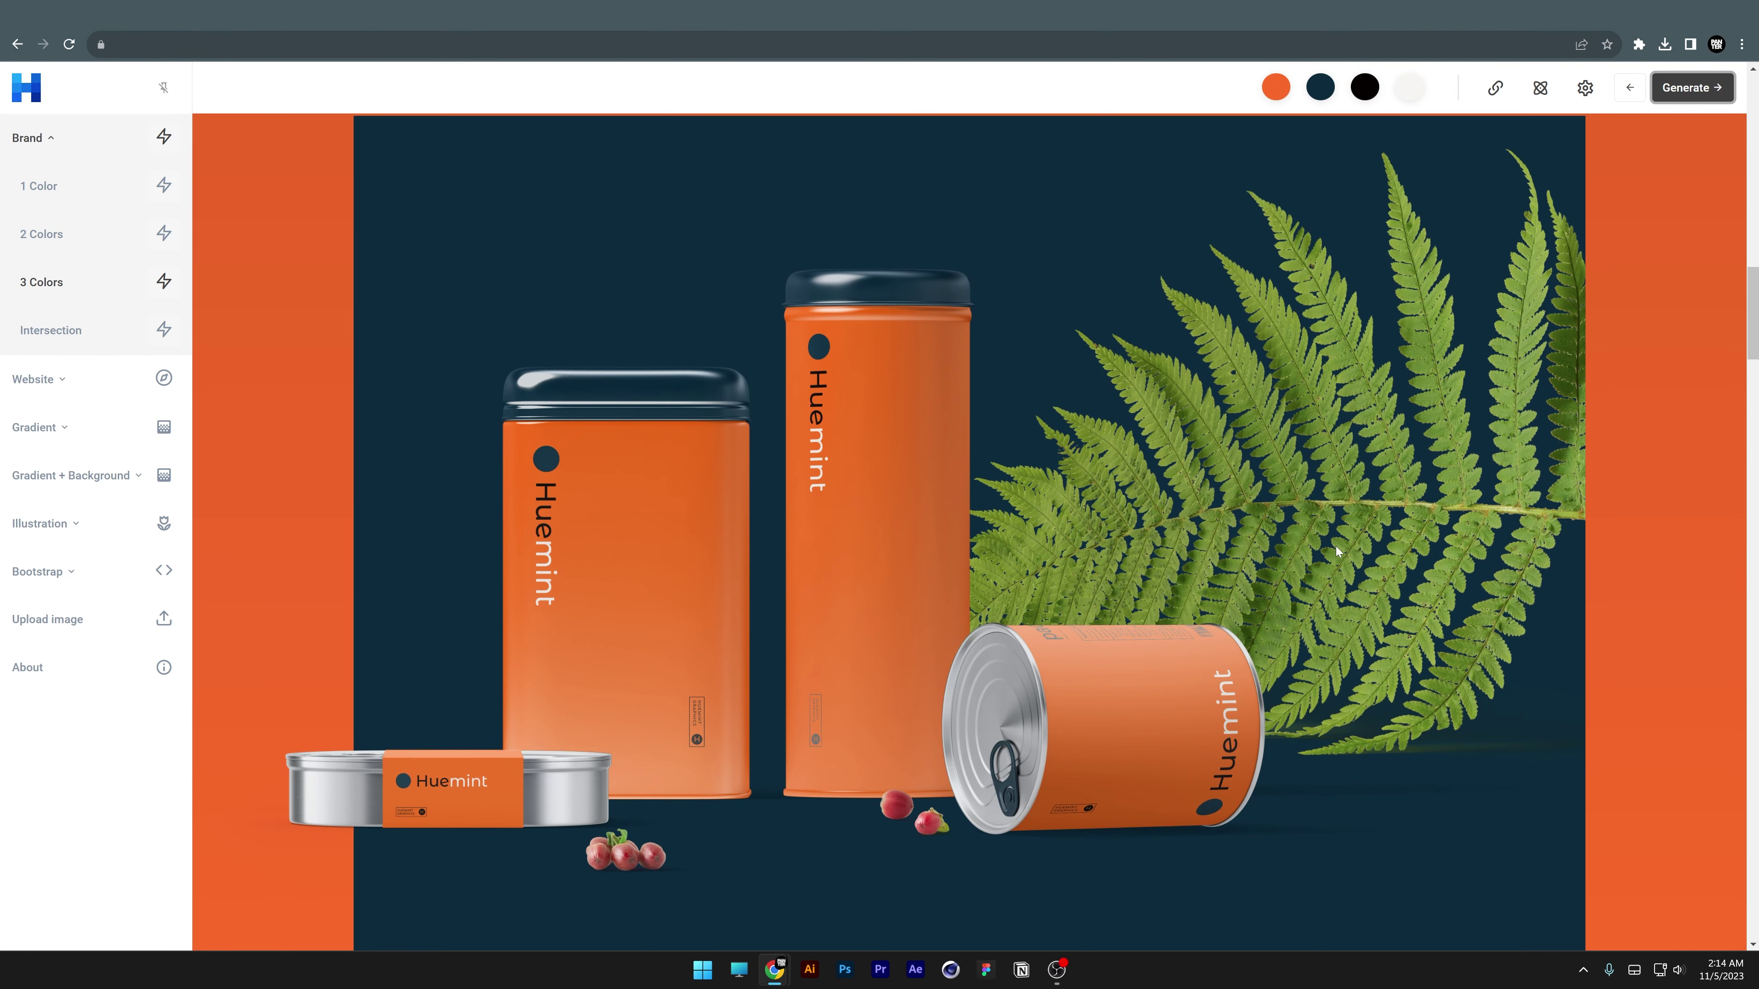
pyautogui.scroll(-10, 1335, 545)
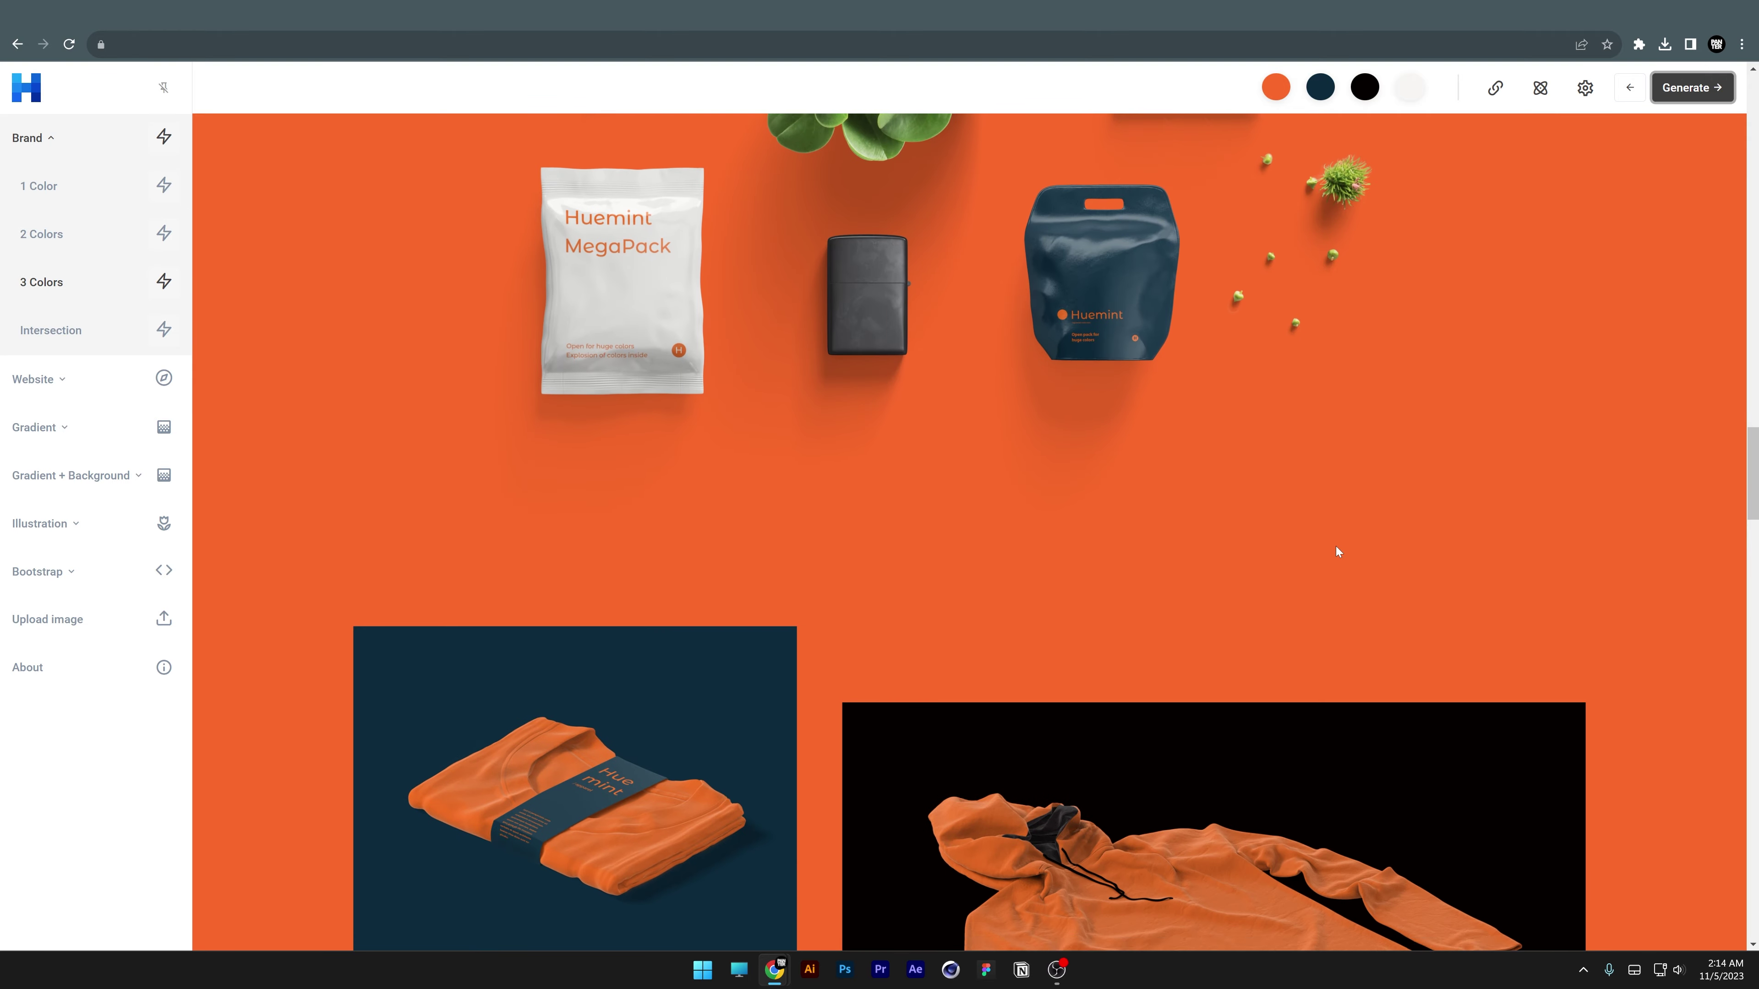
pyautogui.scroll(-6, 1336, 551)
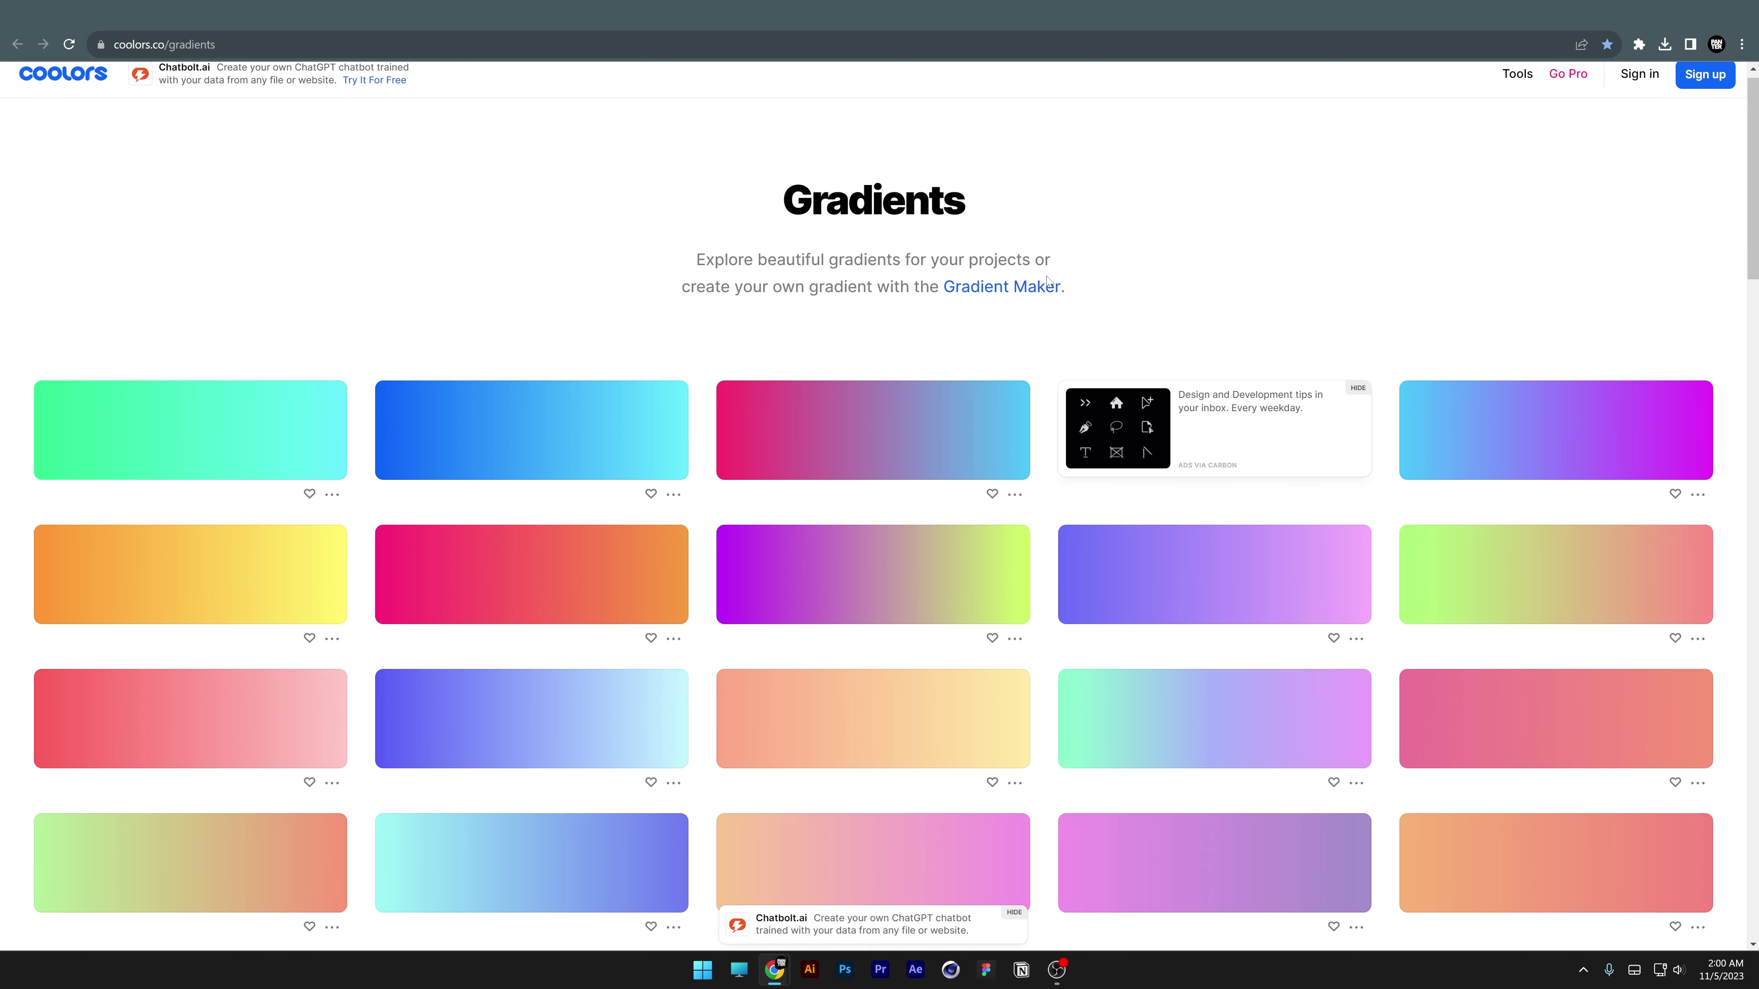
pyautogui.scroll(-6, 1049, 281)
pyautogui.scroll(-8, 1049, 281)
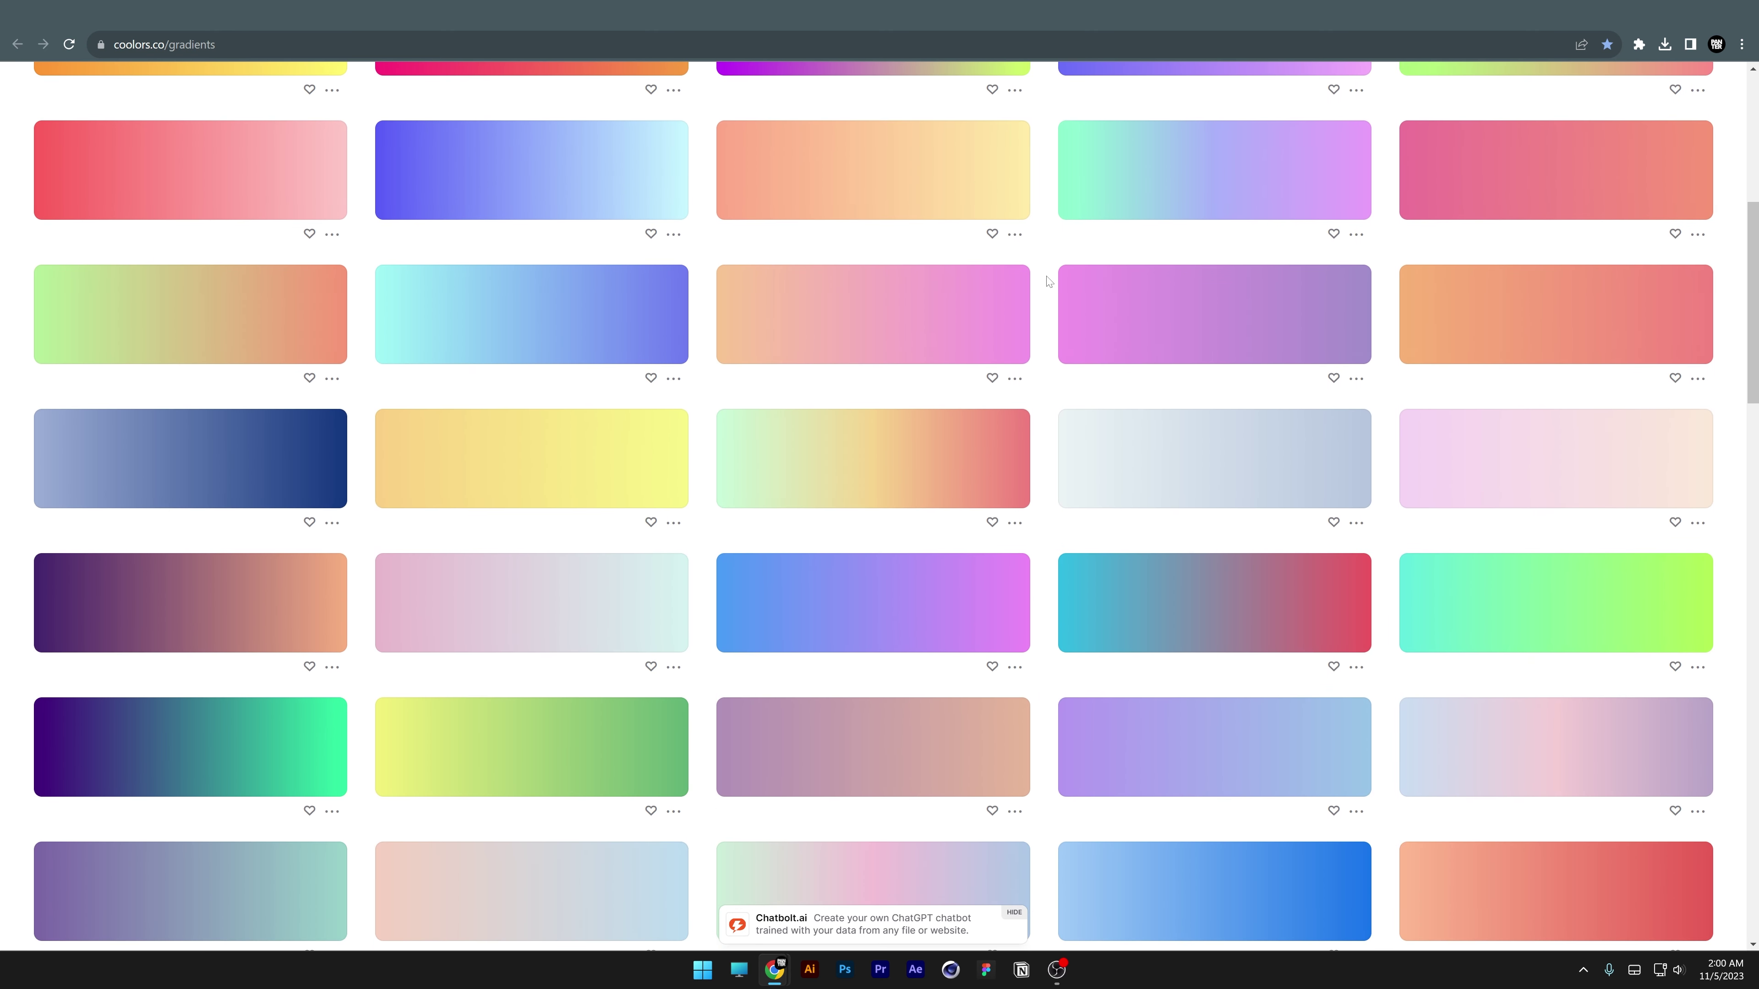
# - Reload coolors.co/gradients and open the options menu of the blue-to-pink gradient
pyautogui.click(171, 49)
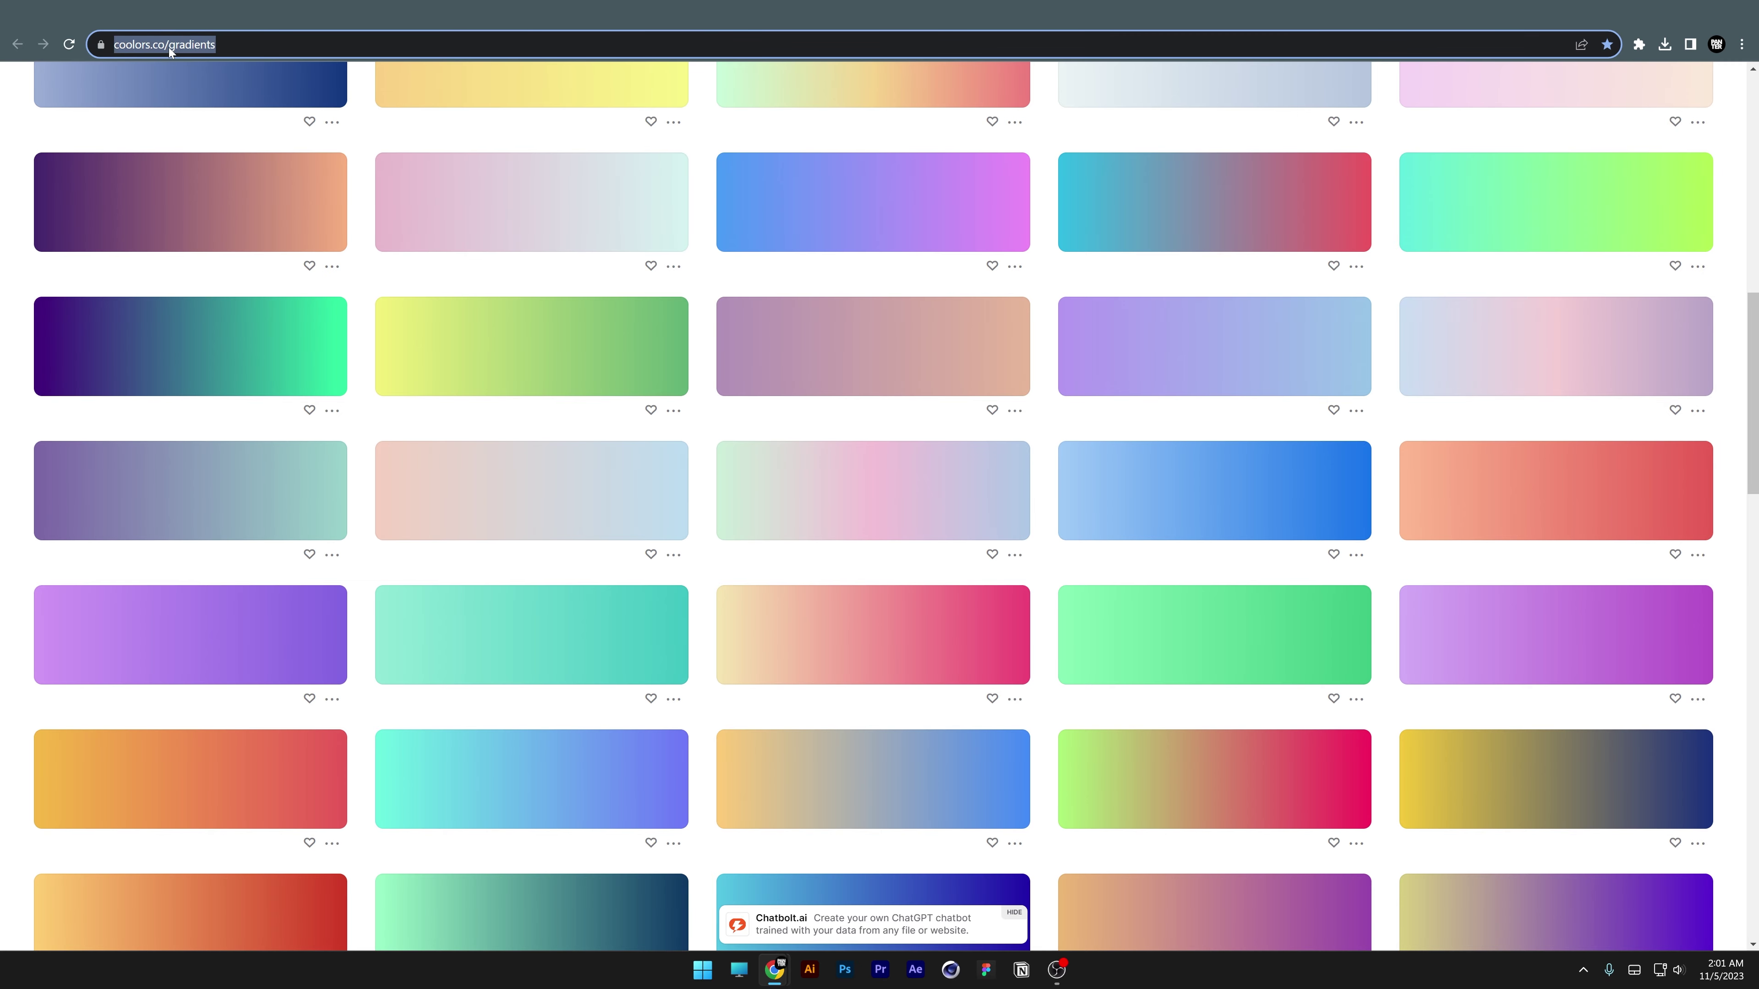
pyautogui.press('End')
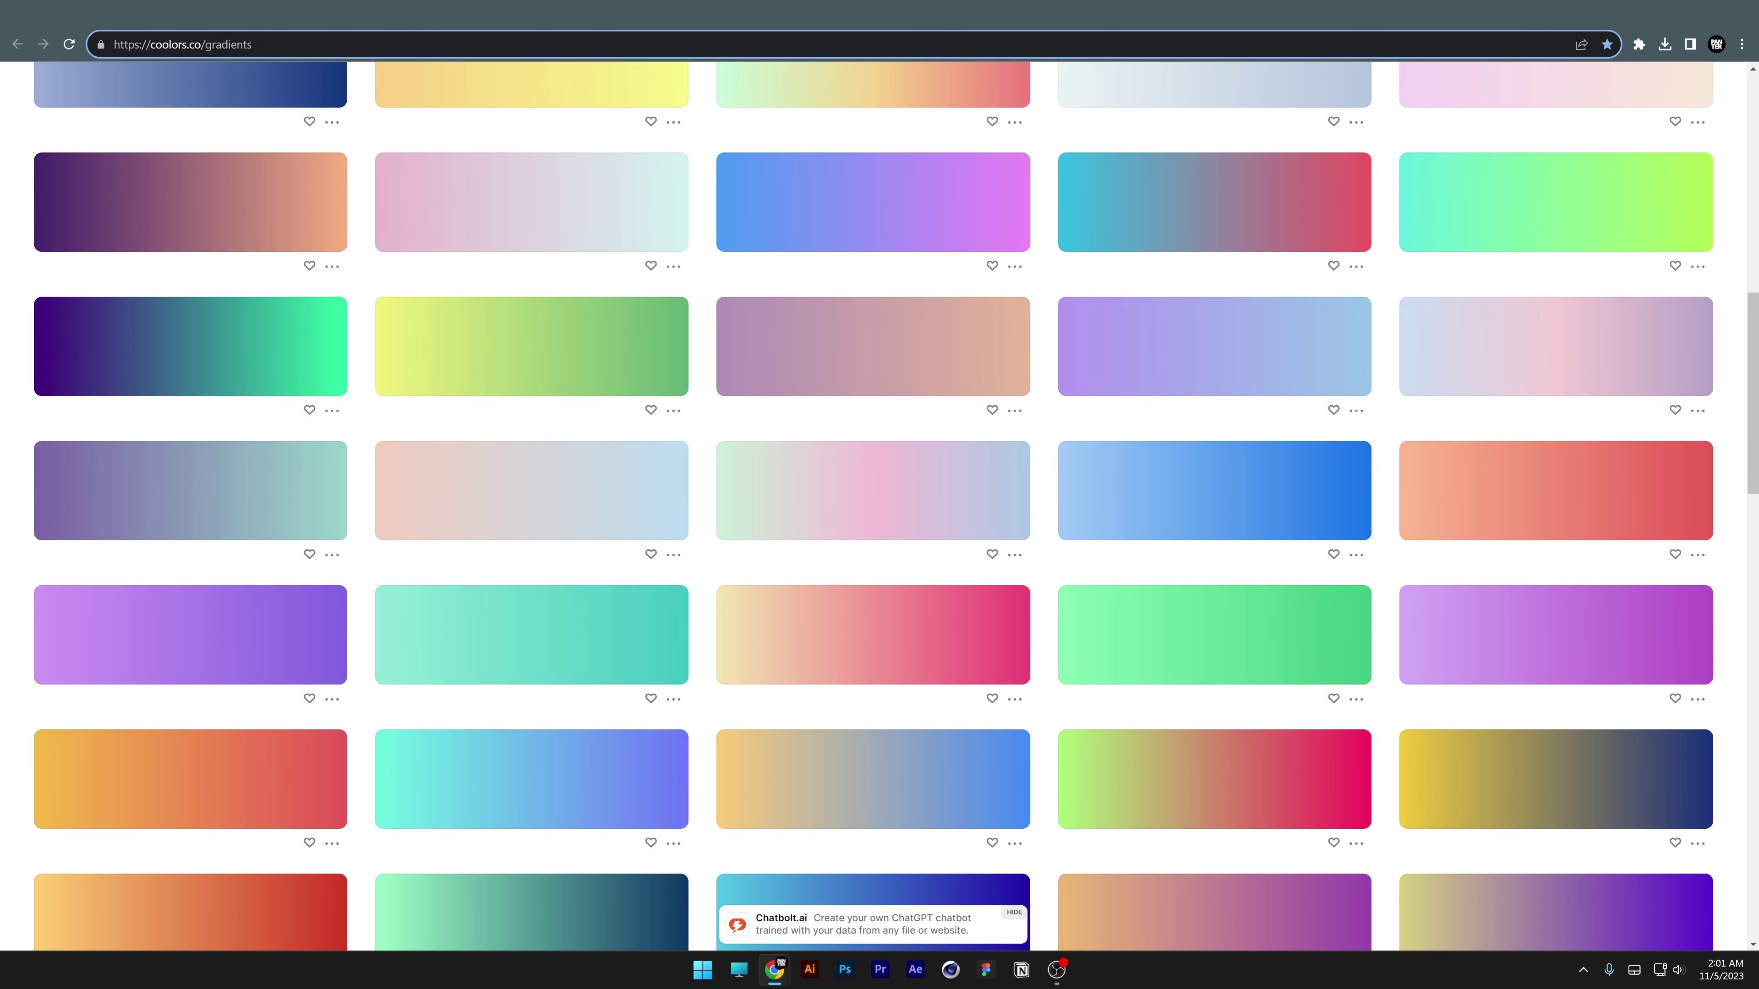
pyautogui.press('Return')
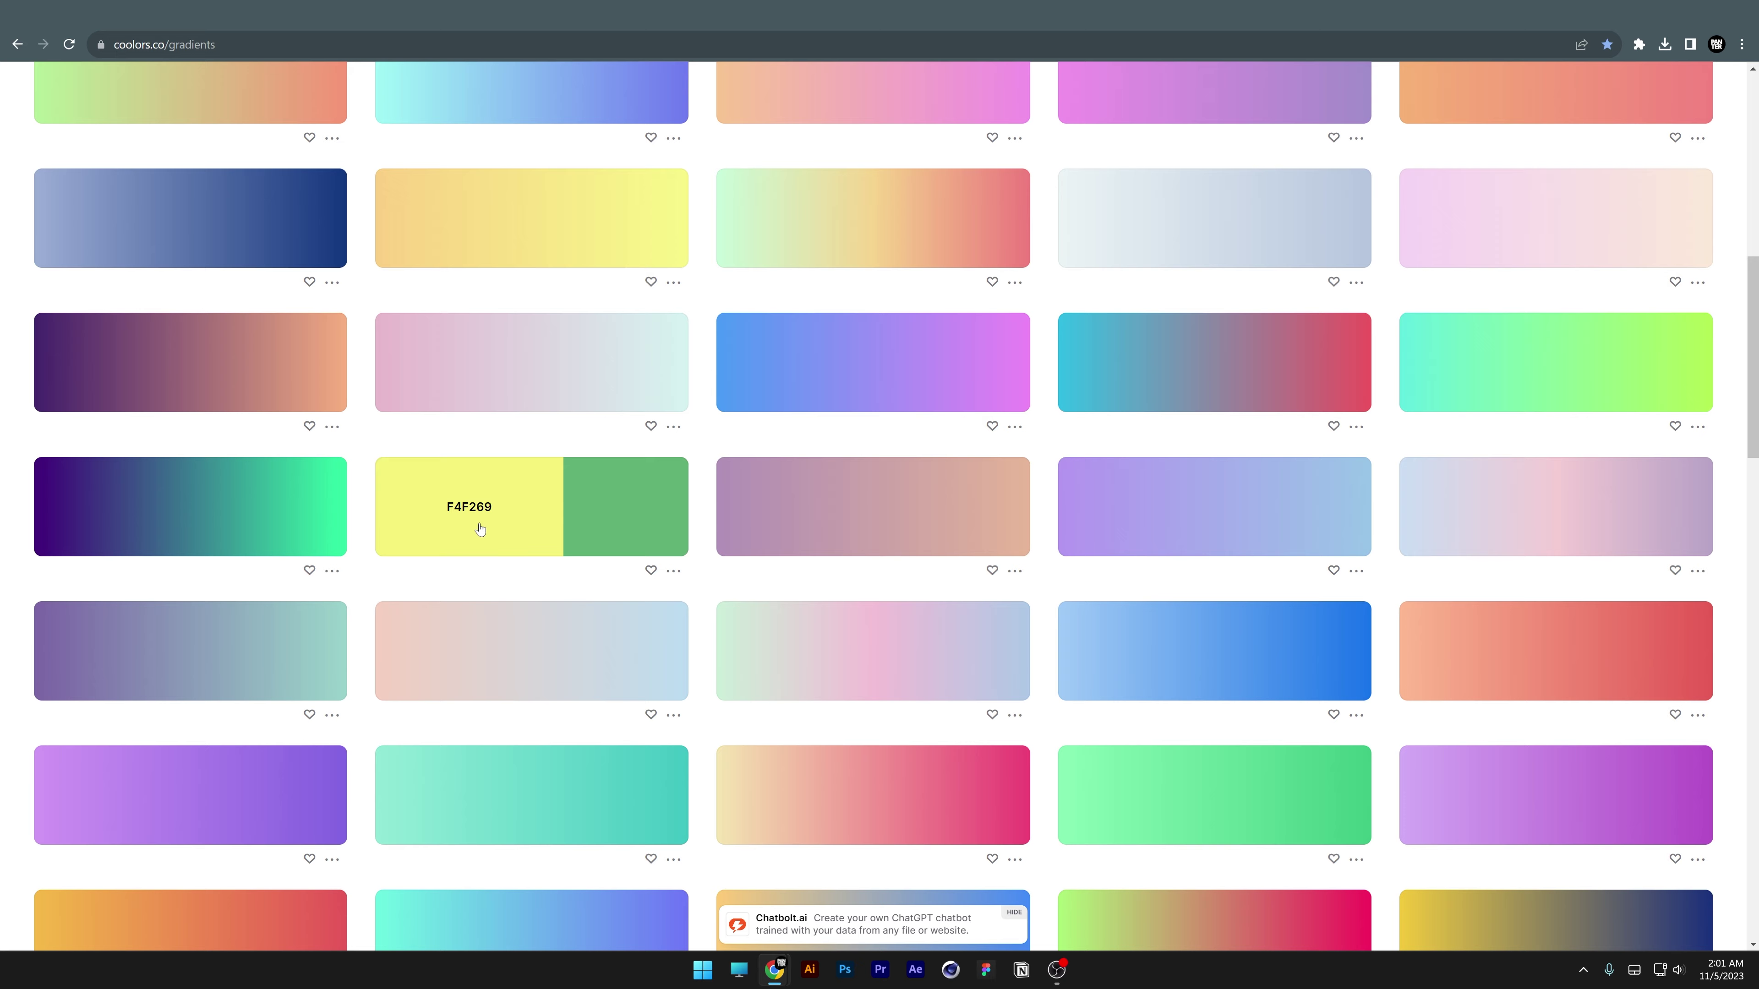
pyautogui.scroll(2, 640, 524)
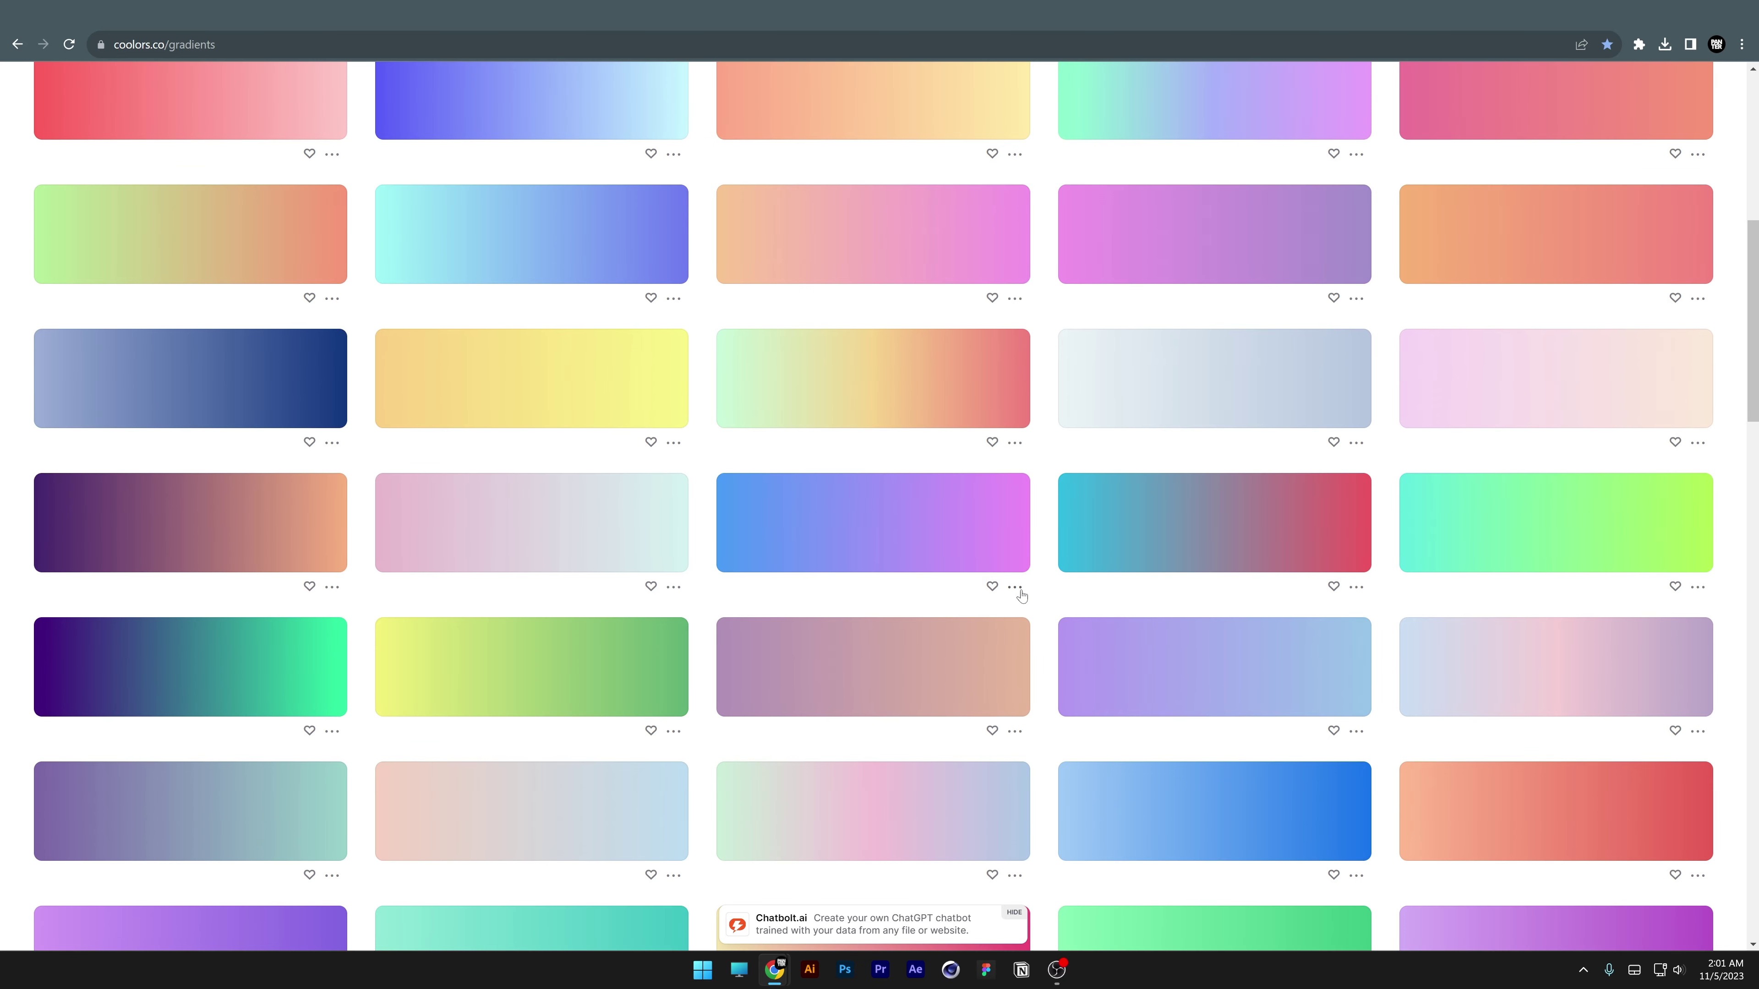
pyautogui.click(1014, 588)
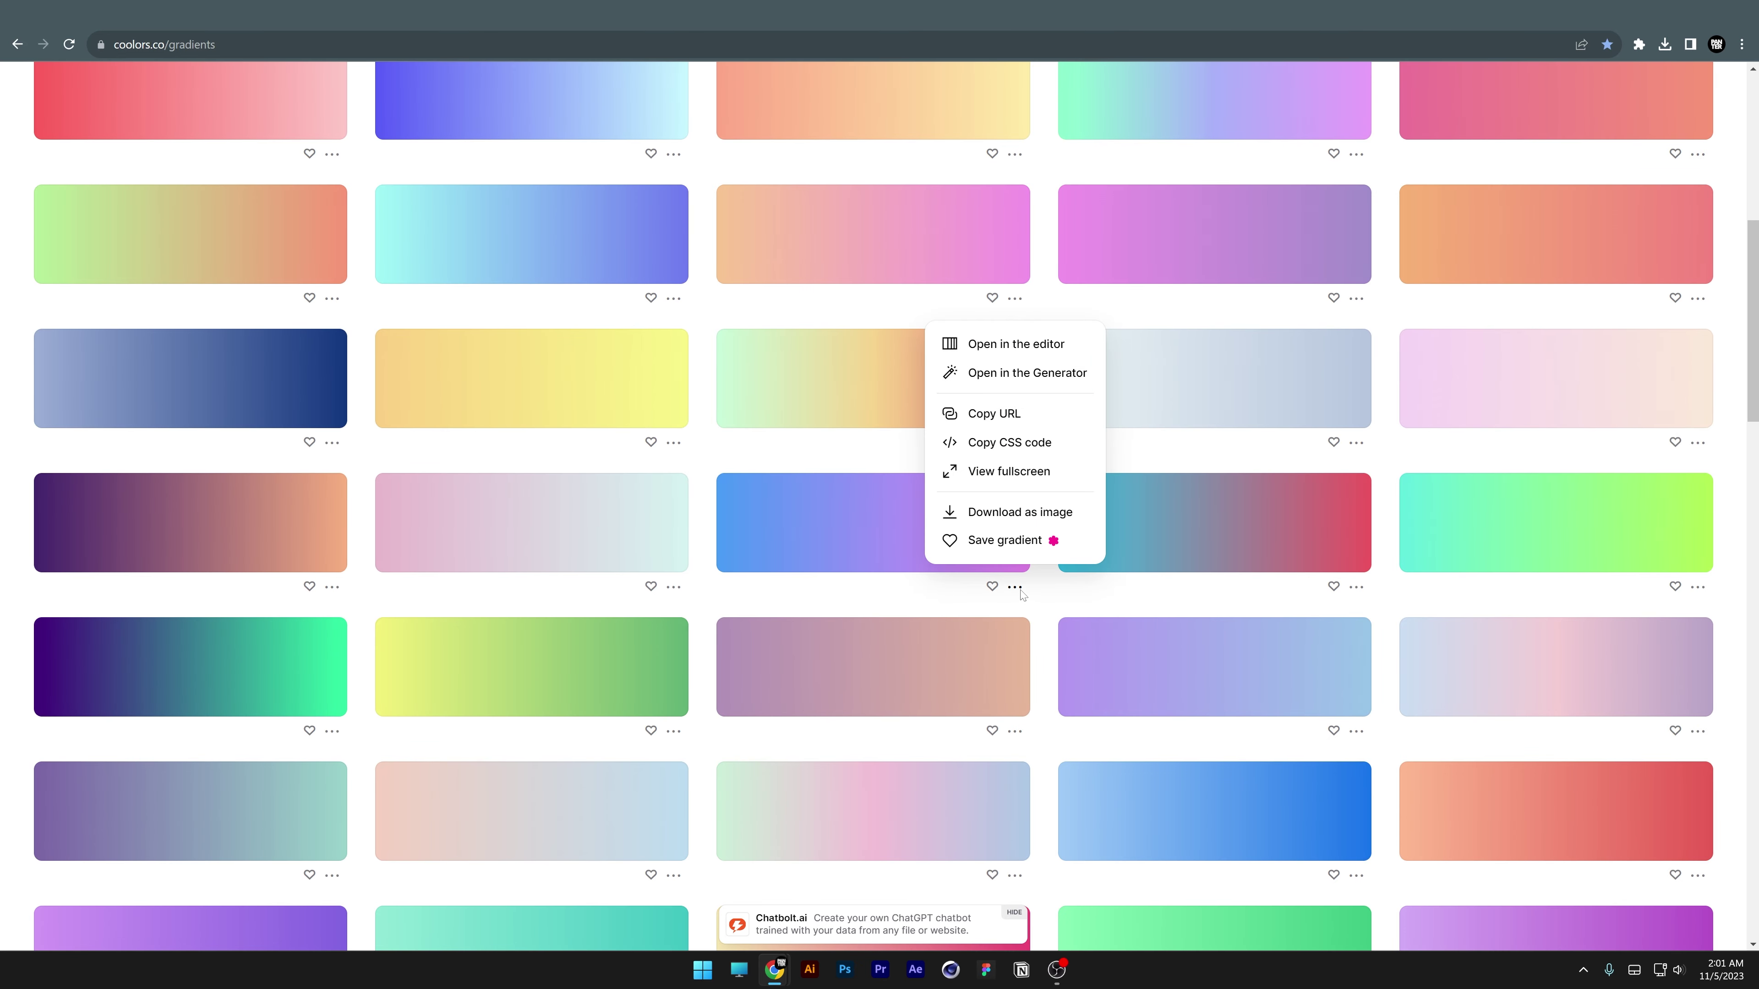
# - Open the blue-to-pink gradient in the editor and change its end colour to mint #87FAD5
pyautogui.click(999, 350)
pyautogui.moveTo(824, 412); pyautogui.dragTo(714, 411)
pyautogui.moveTo(567, 413); pyautogui.dragTo(822, 415)
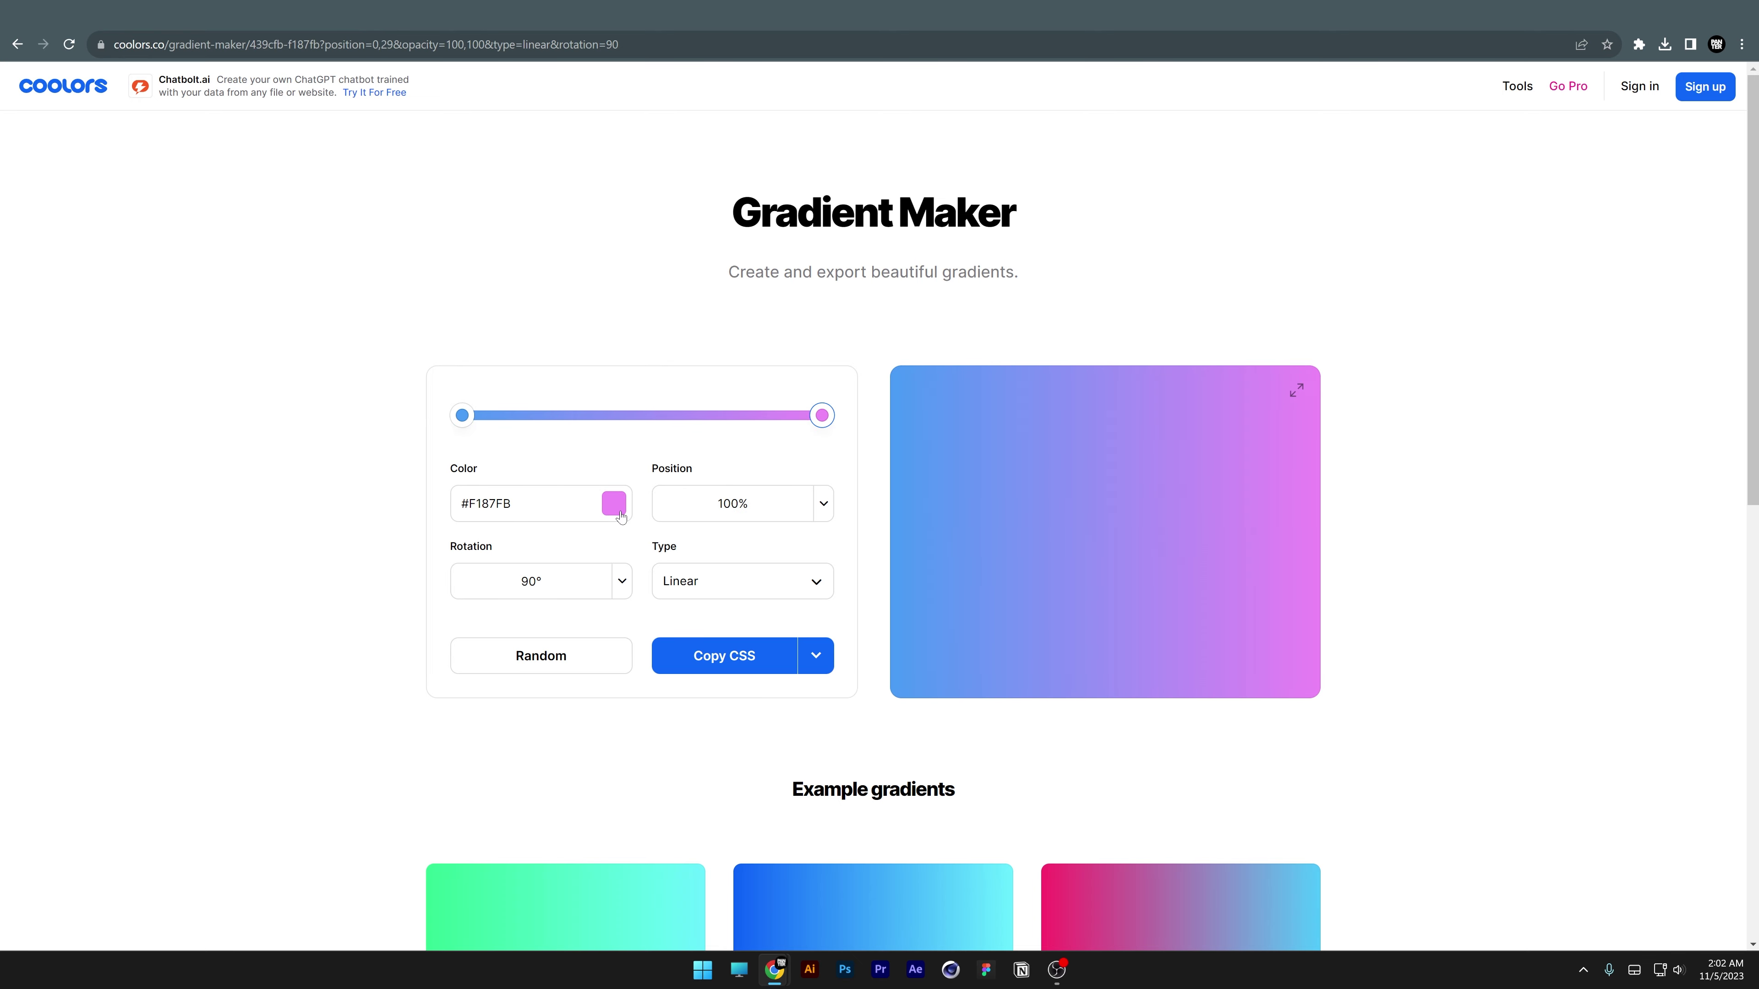
pyautogui.click(618, 508)
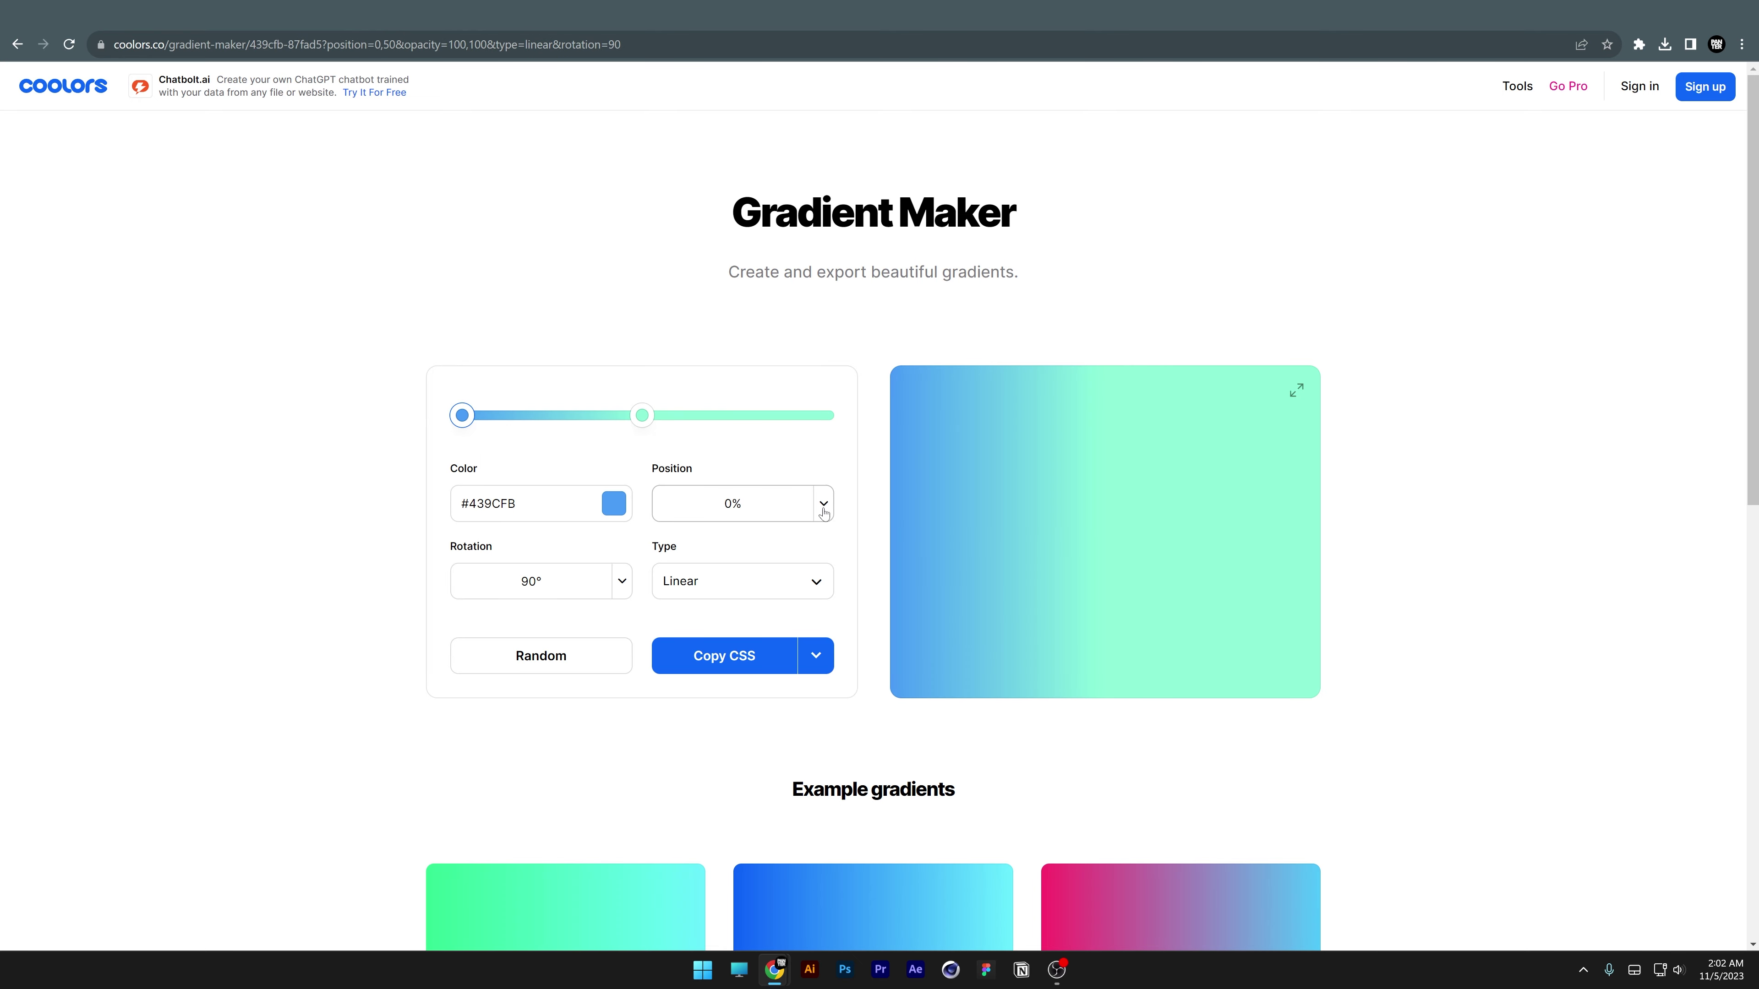
pyautogui.click(823, 504)
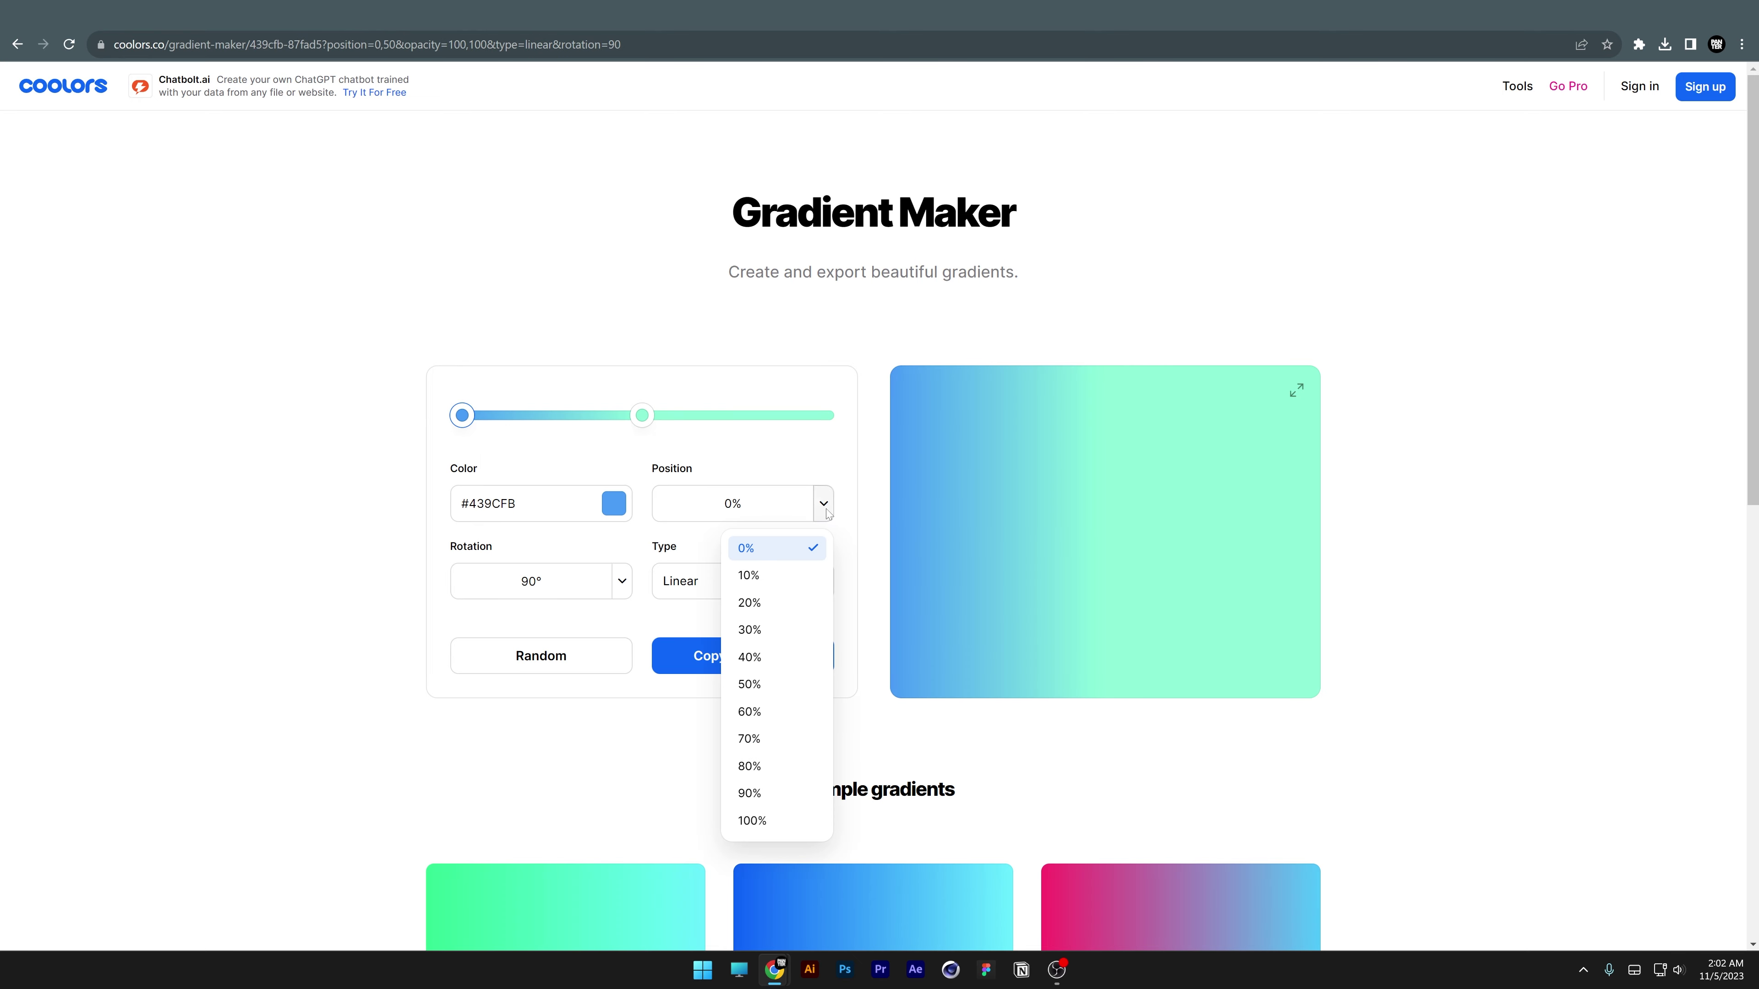
# - Place the stops at 0% and 100%, rotate the gradient 180°, and make it radial
pyautogui.click(751, 711)
pyautogui.click(823, 504)
pyautogui.click(746, 549)
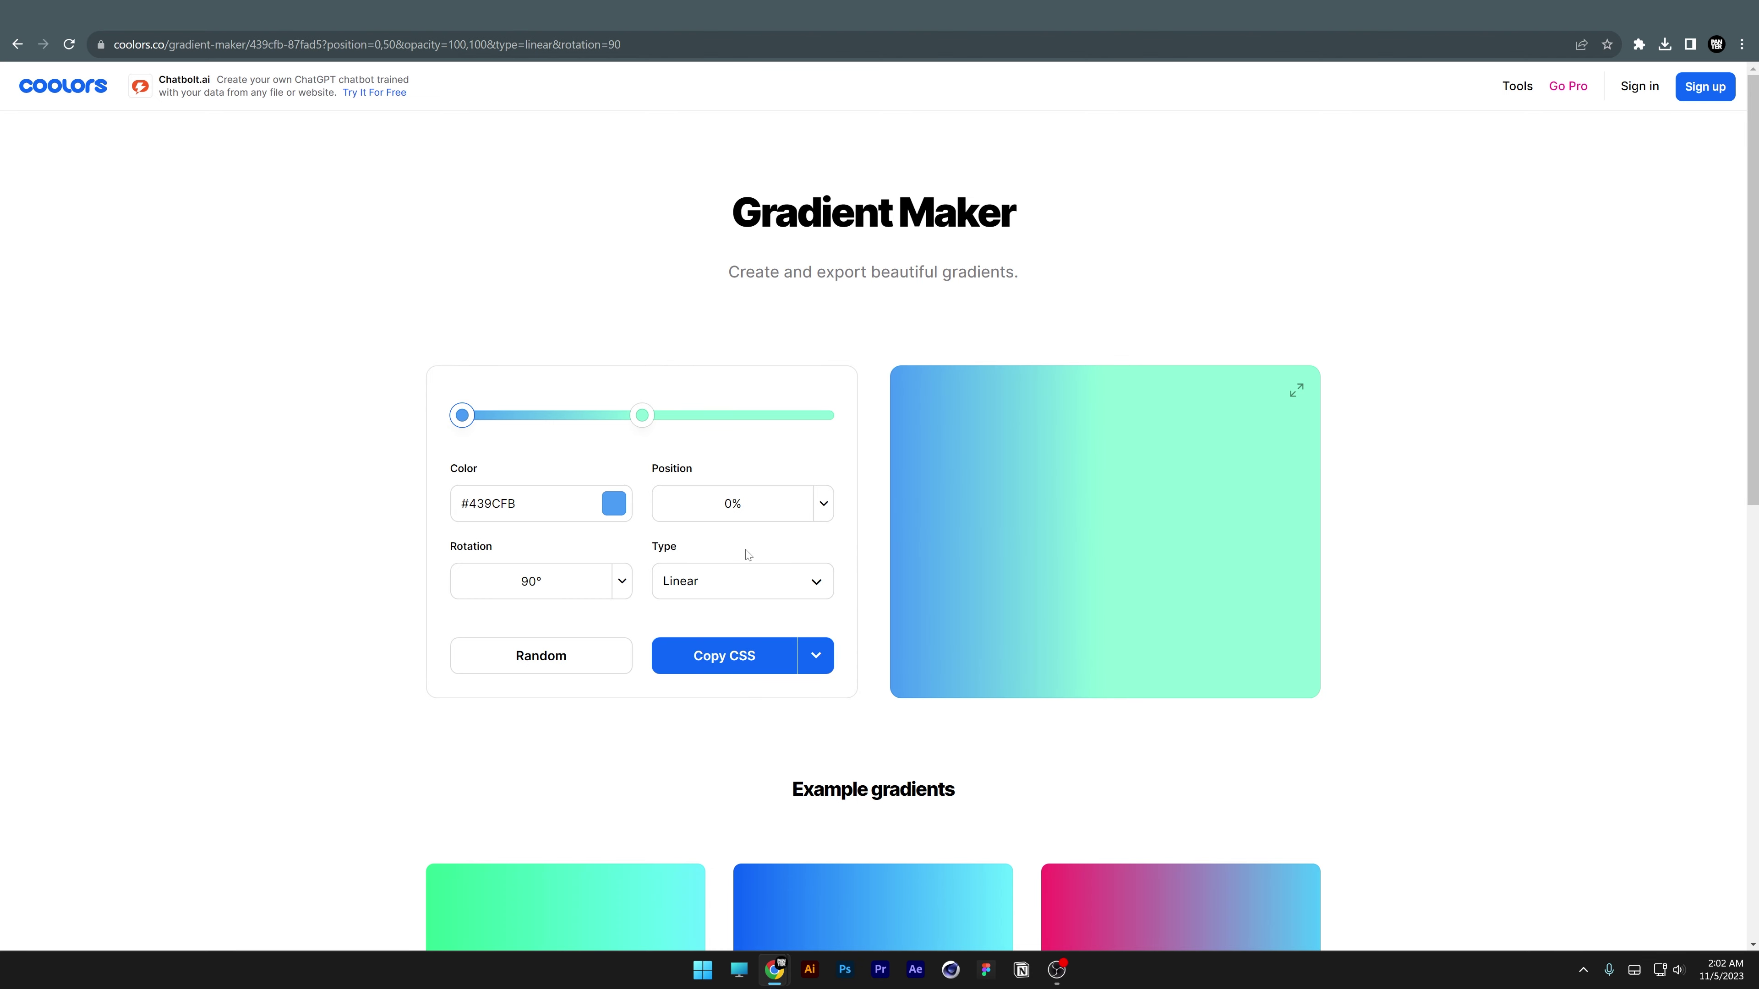
pyautogui.moveTo(641, 414); pyautogui.dragTo(822, 415)
pyautogui.click(622, 581)
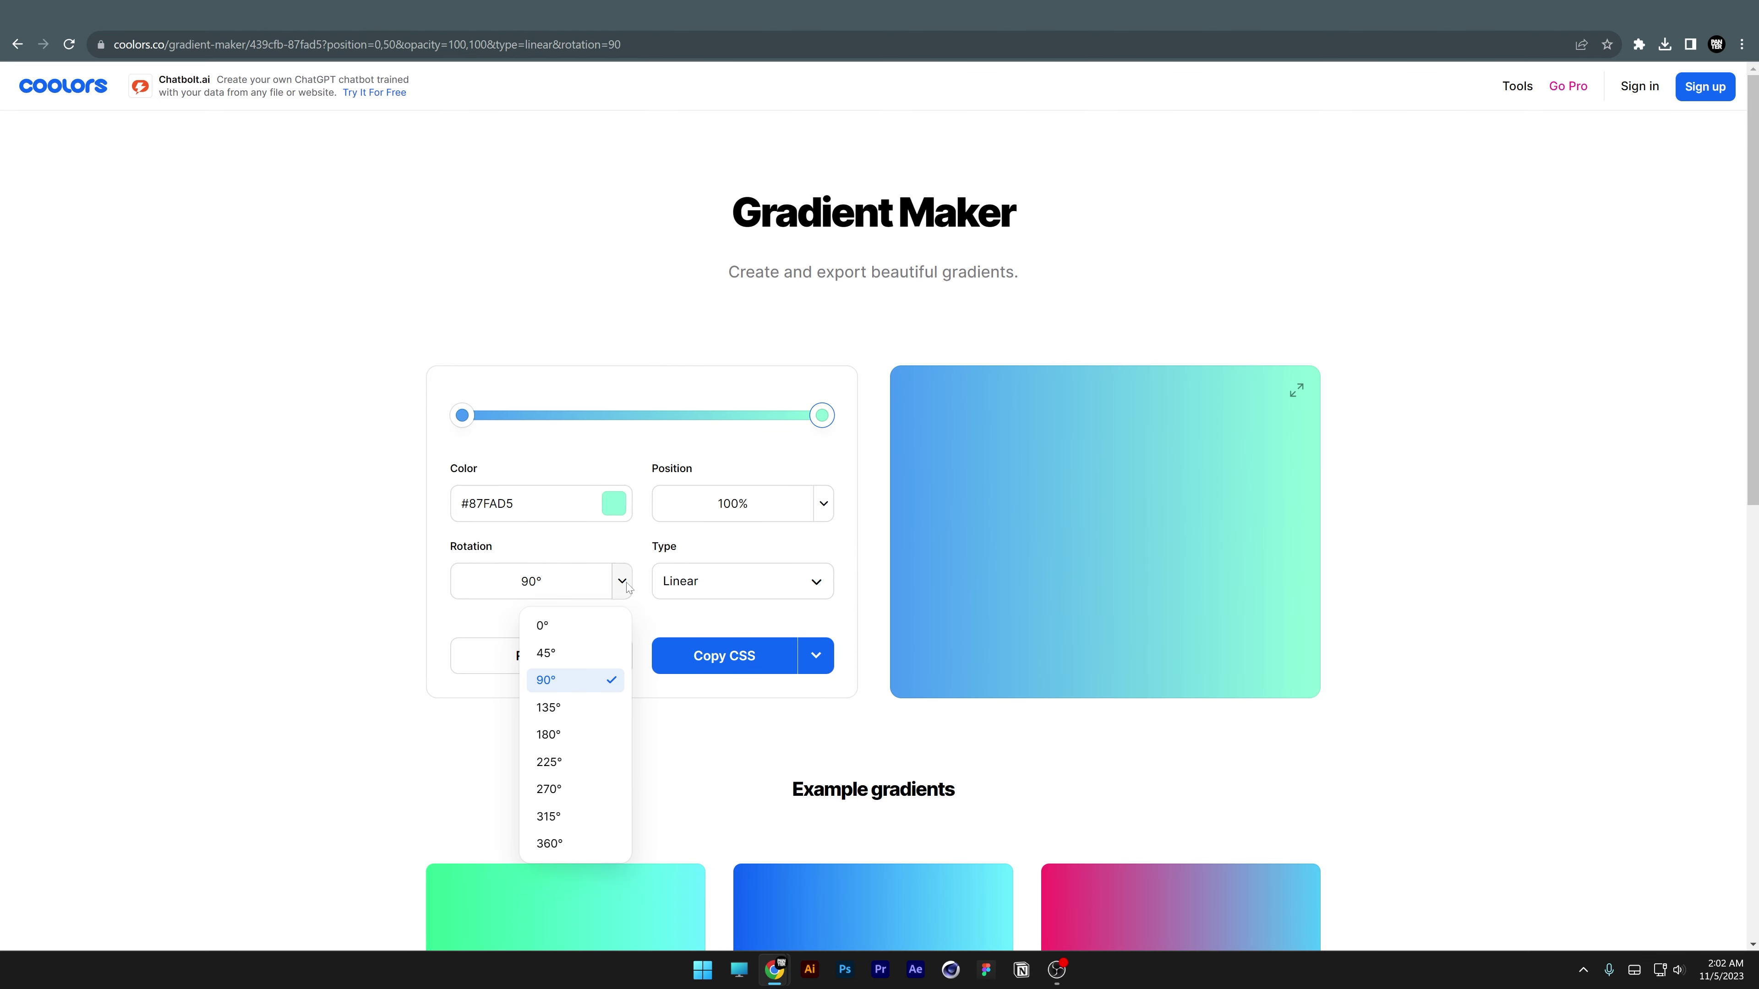
pyautogui.click(546, 732)
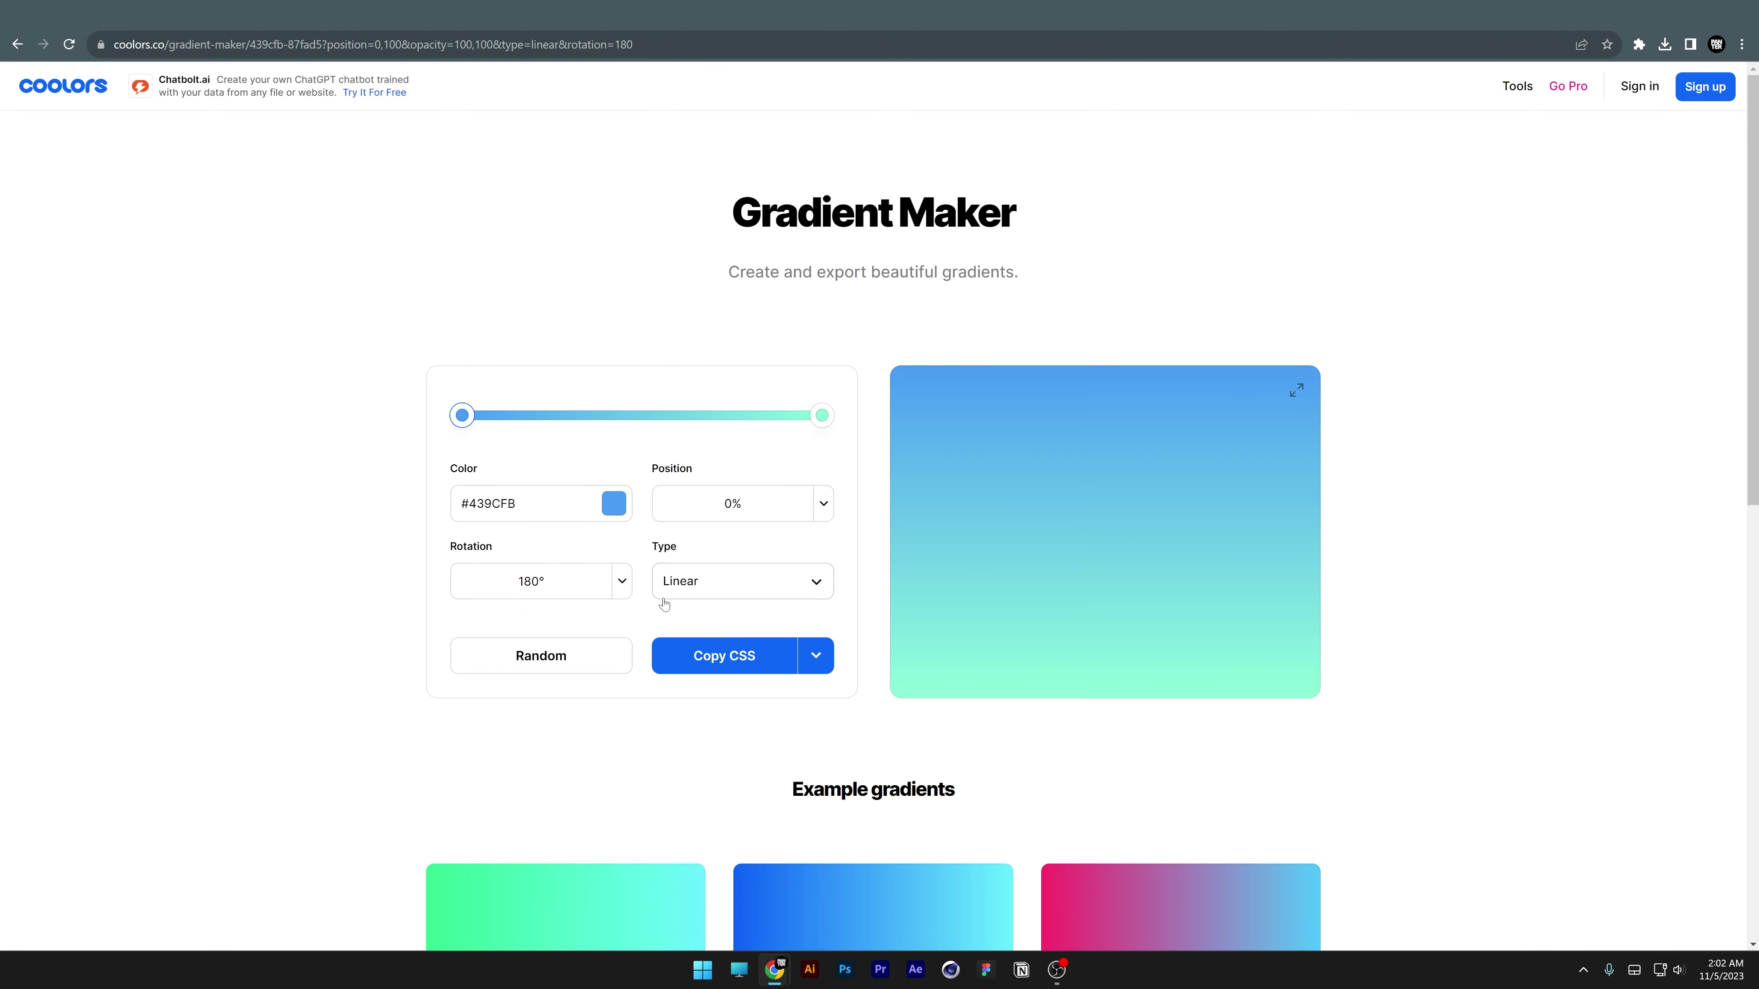
pyautogui.click(726, 584)
pyautogui.click(696, 645)
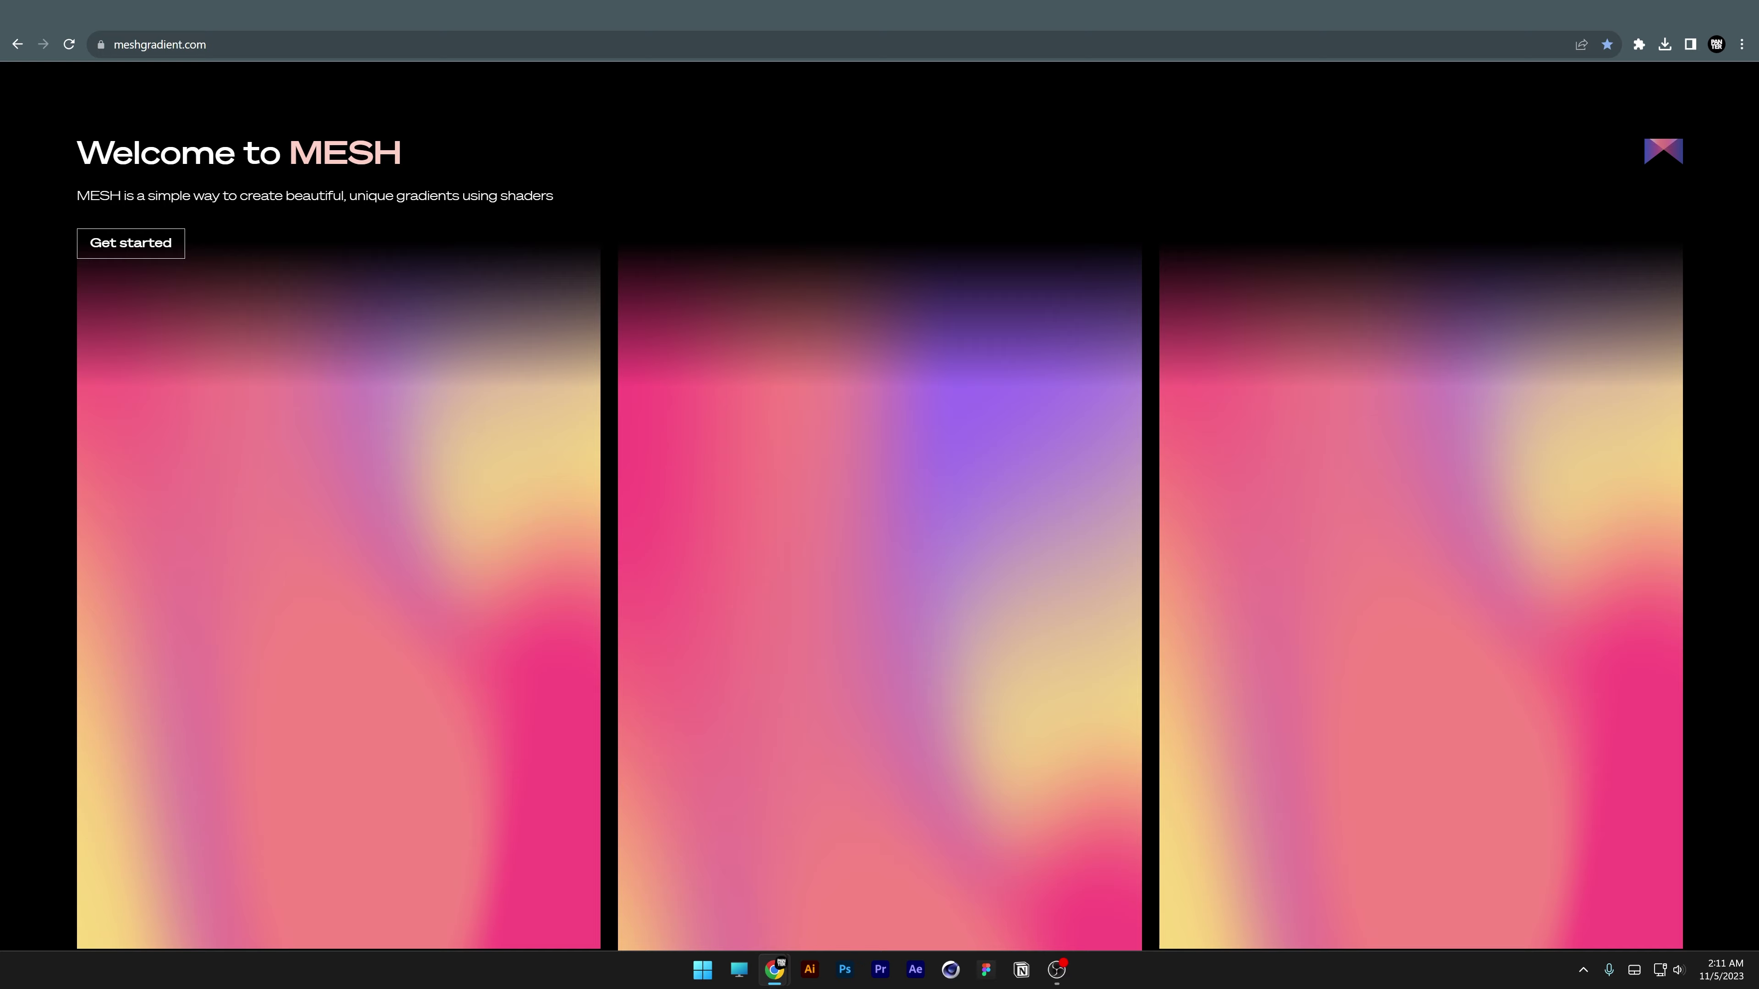
# - Start a new mesh, move the top-left point toward the centre, and recolour the first swatch green
pyautogui.click(144, 242)
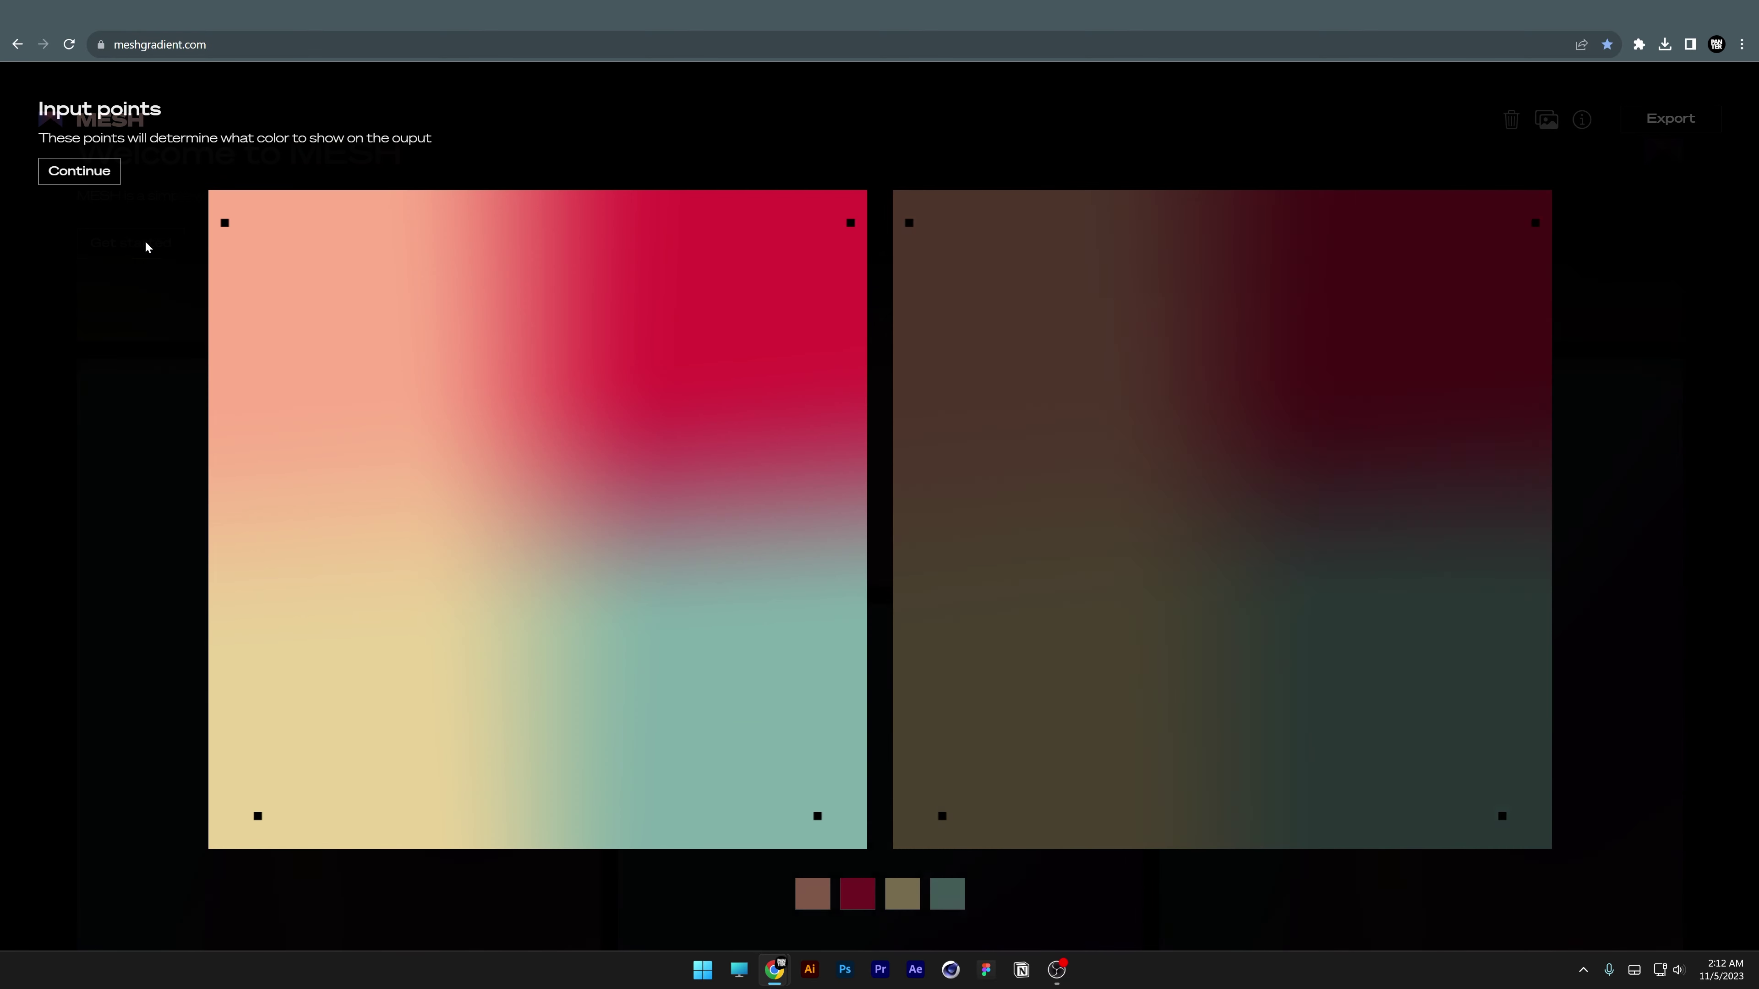
pyautogui.moveTo(278, 270); pyautogui.dragTo(421, 427)
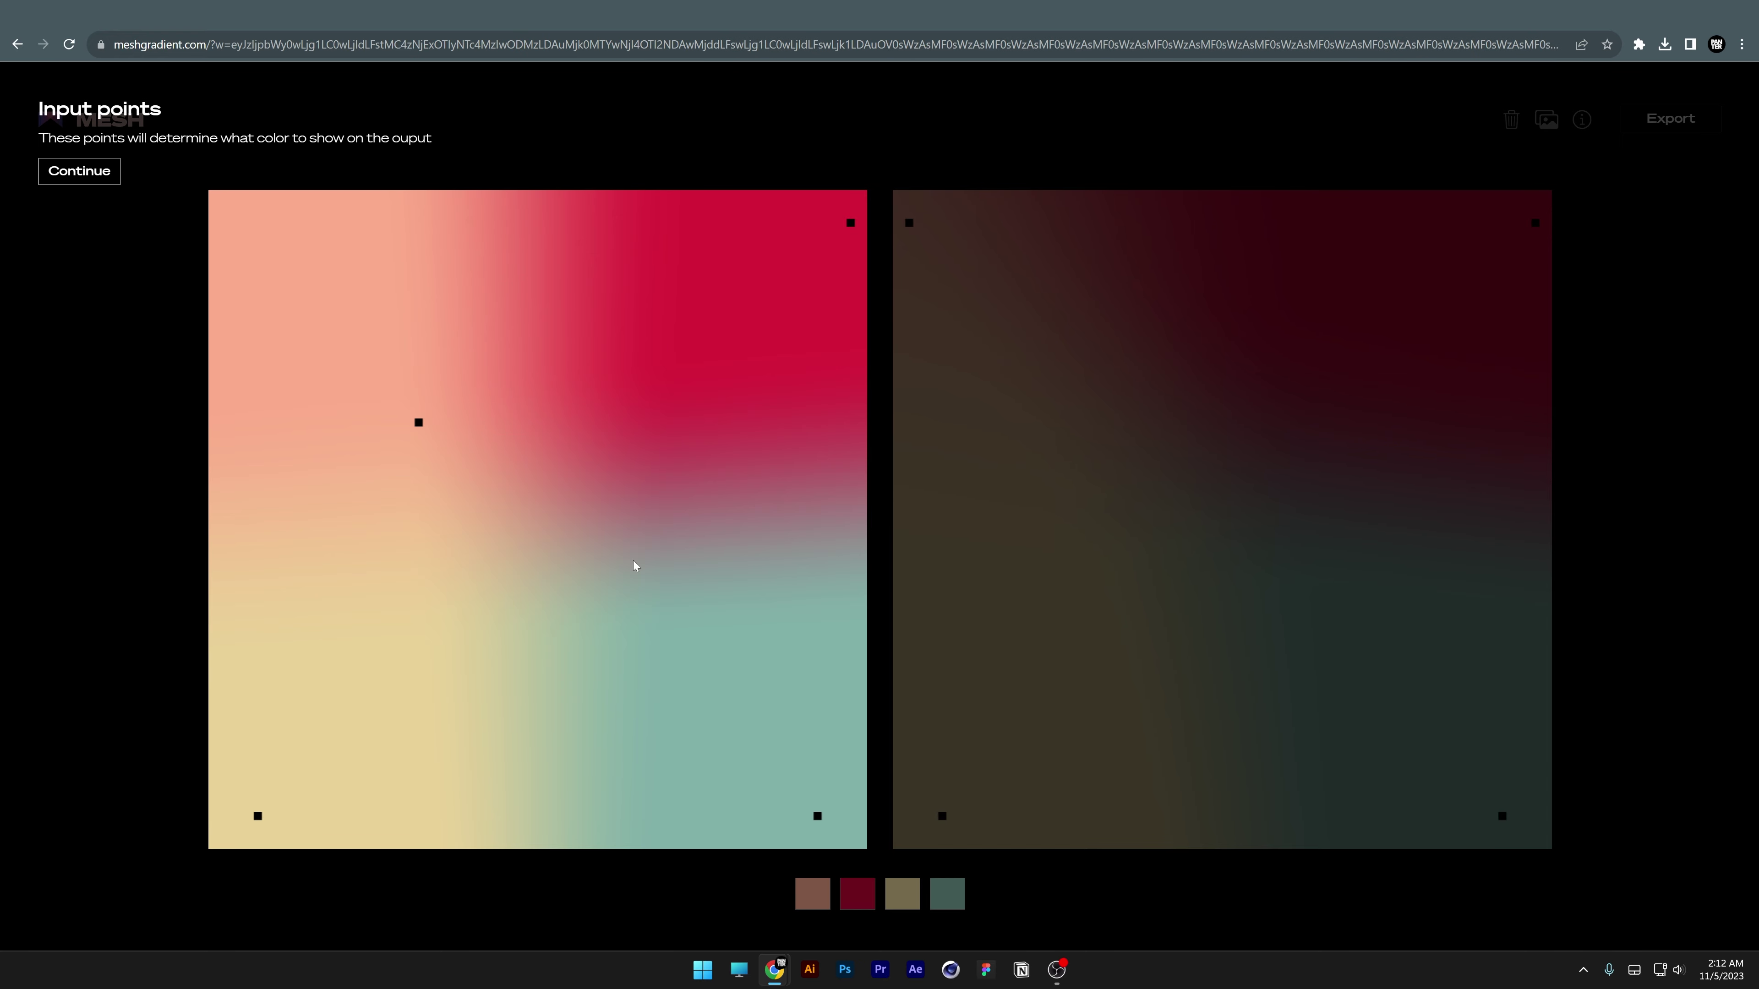
pyautogui.click(808, 899)
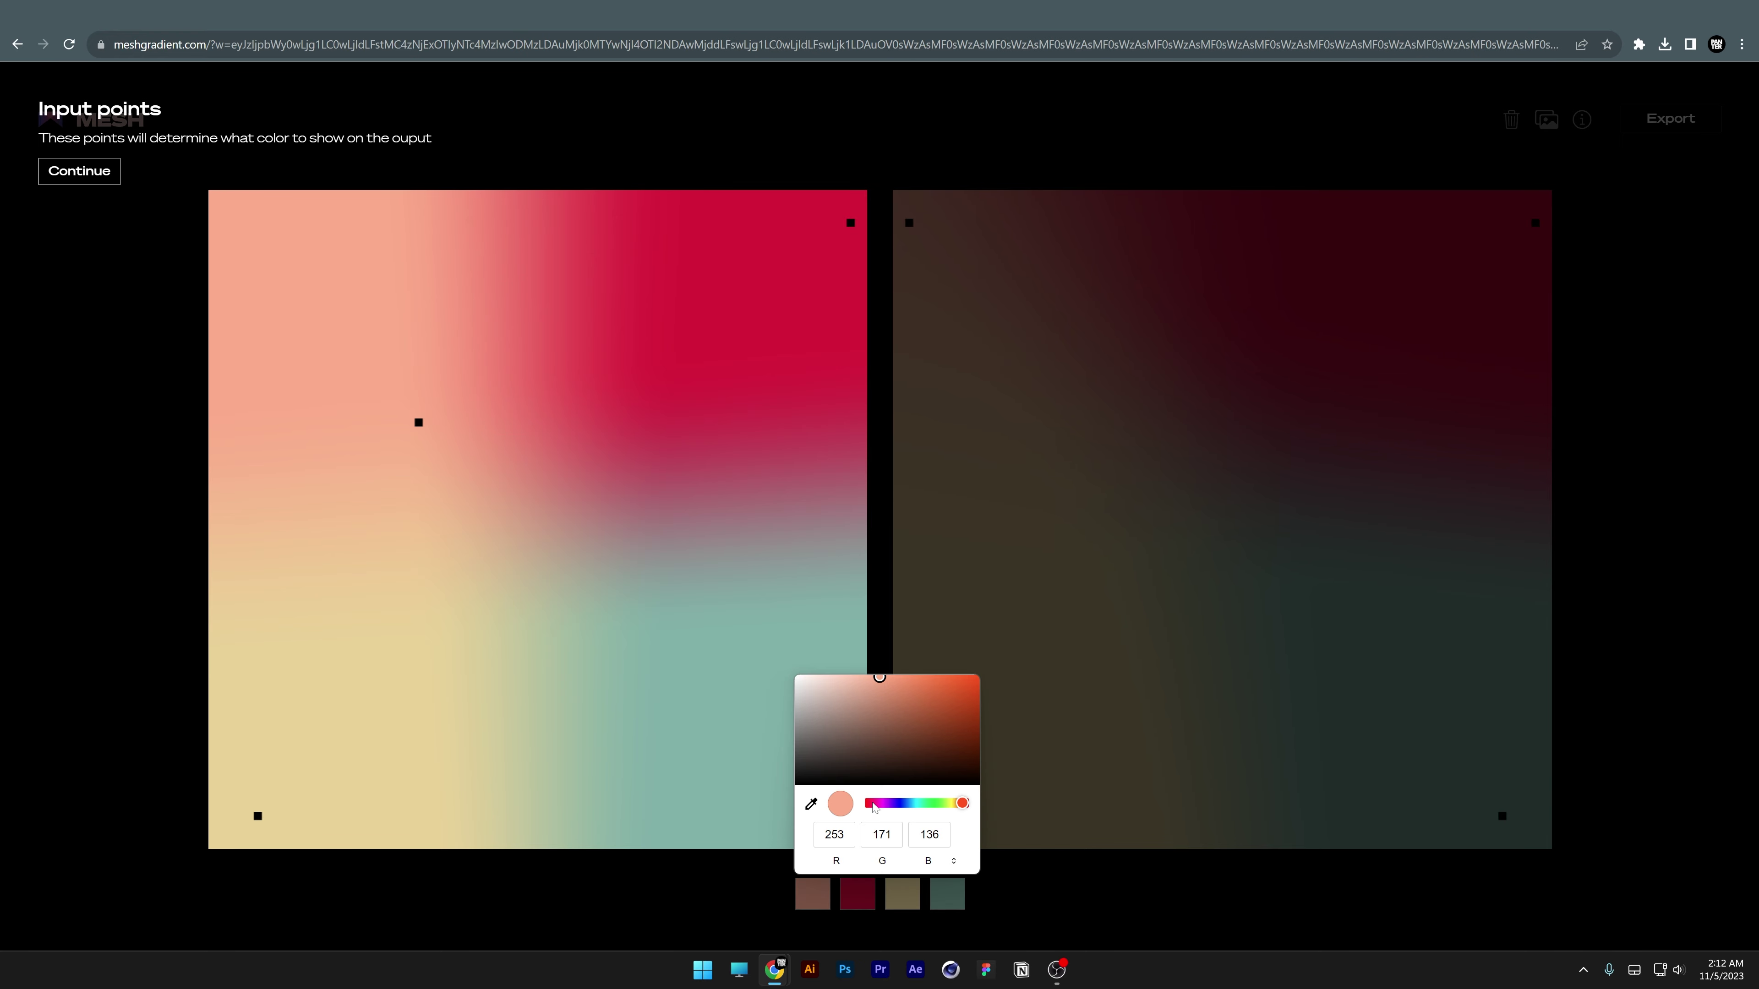
pyautogui.moveTo(875, 808); pyautogui.dragTo(940, 806)
pyautogui.click(945, 676)
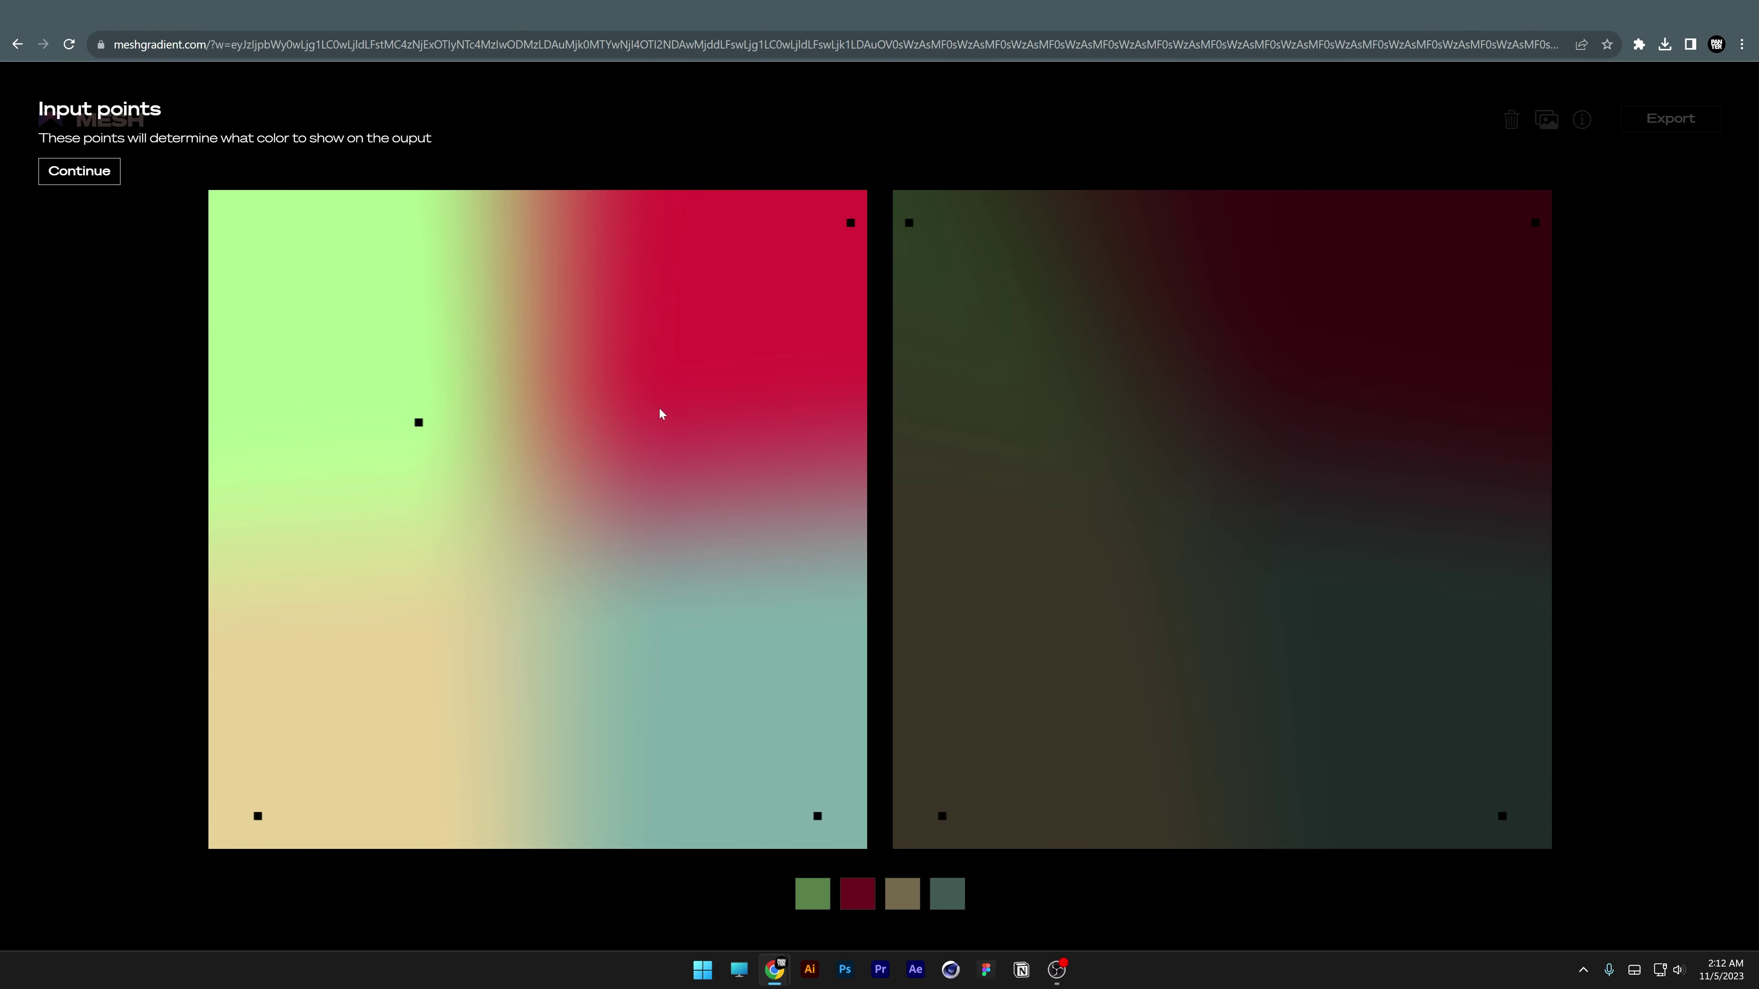
# - Drag the top-right, bottom-right and bottom-left input points inward
pyautogui.moveTo(706, 374); pyautogui.dragTo(663, 473)
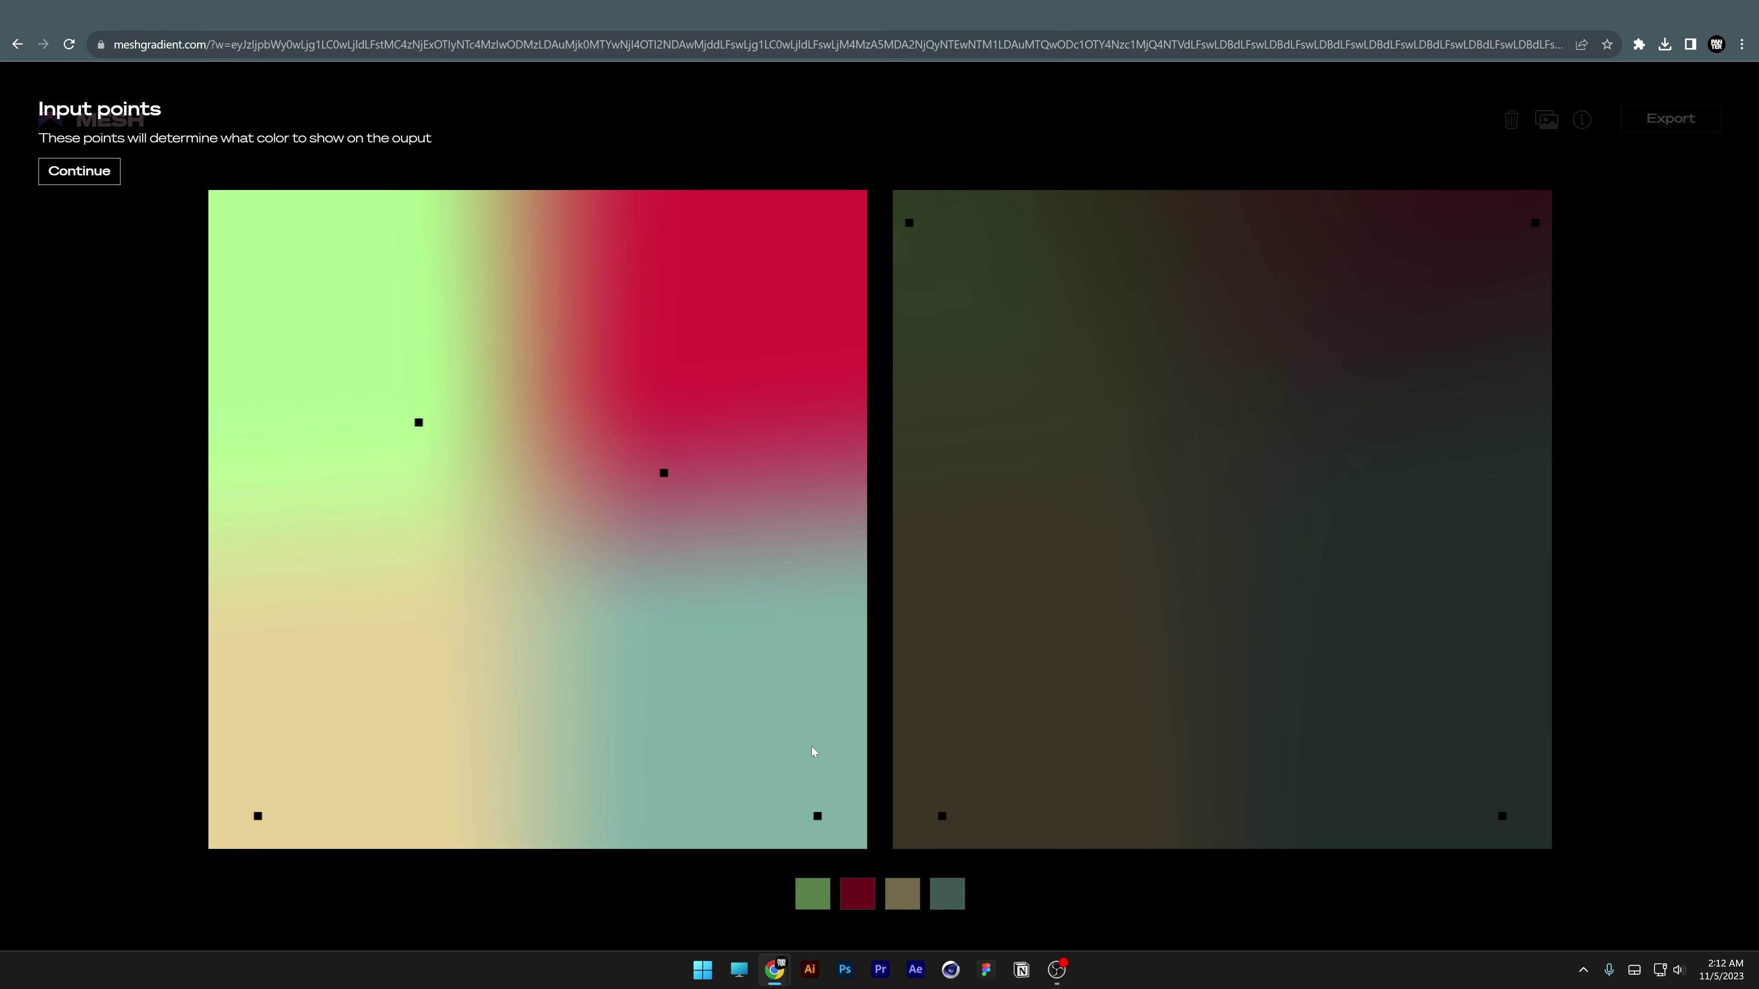
pyautogui.moveTo(813, 746); pyautogui.dragTo(680, 668)
pyautogui.moveTo(257, 816); pyautogui.dragTo(551, 385)
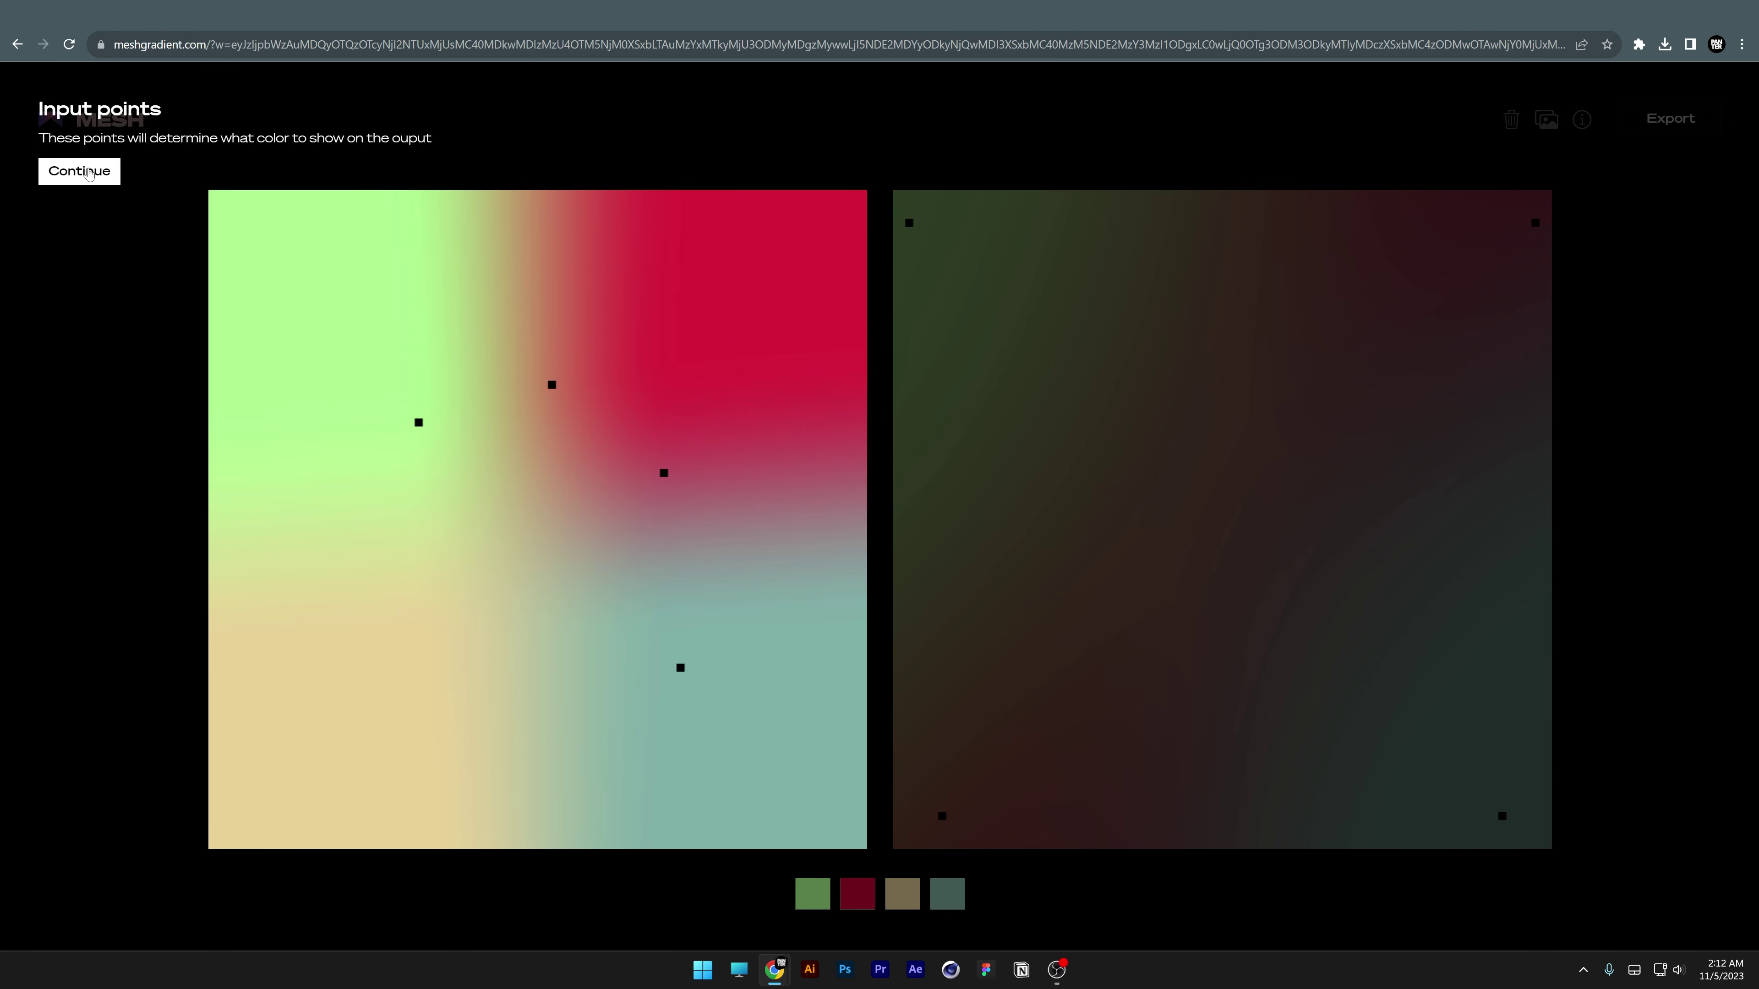
# - Place the output points, spreading the green area and pulling red into the centre
pyautogui.click(82, 172)
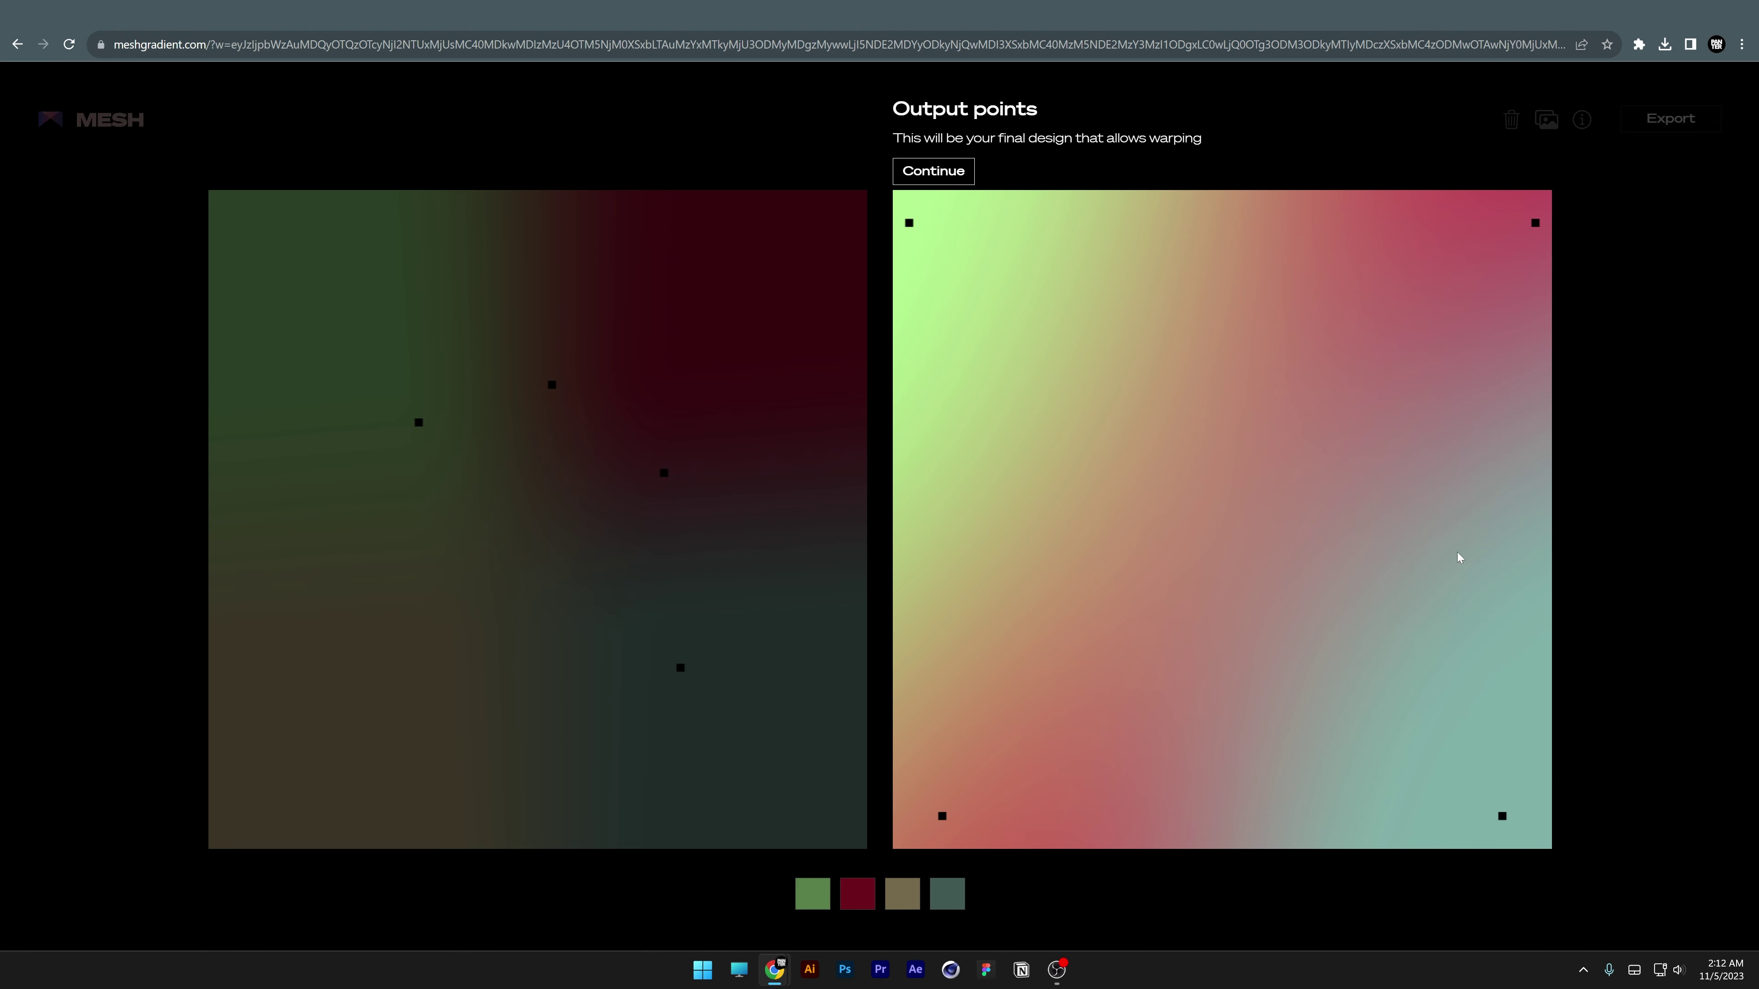
pyautogui.moveTo(910, 223); pyautogui.dragTo(1226, 313)
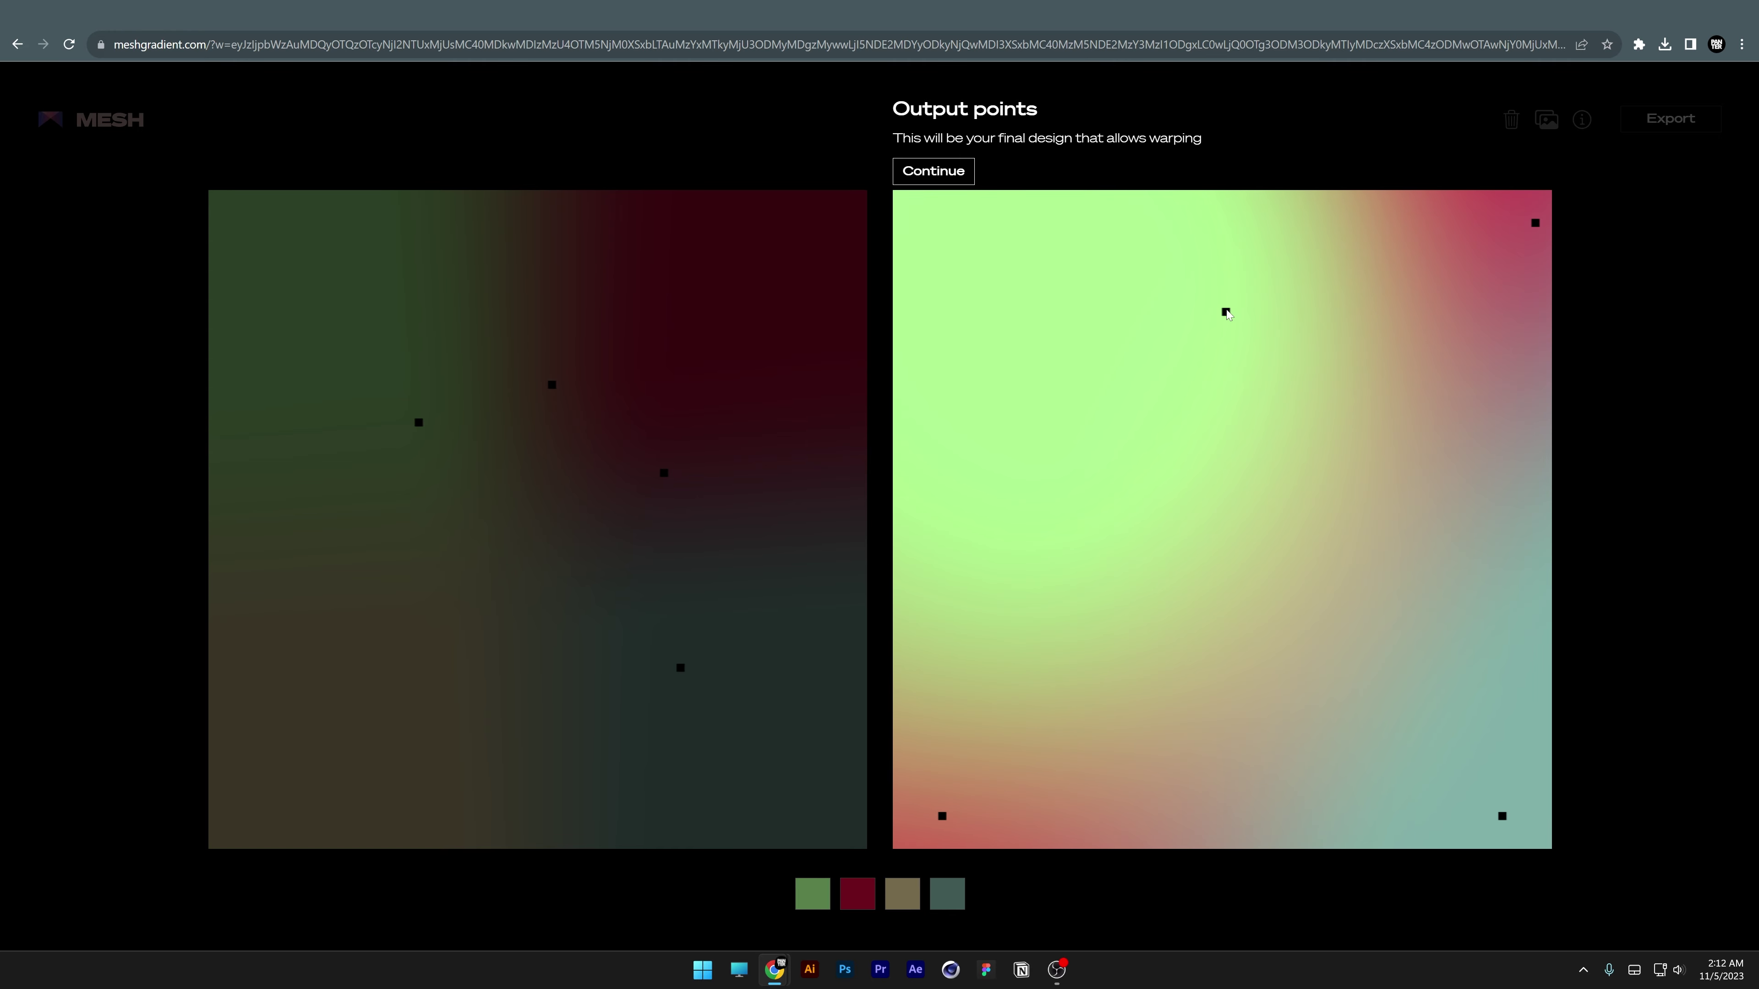
pyautogui.moveTo(943, 822); pyautogui.dragTo(993, 640)
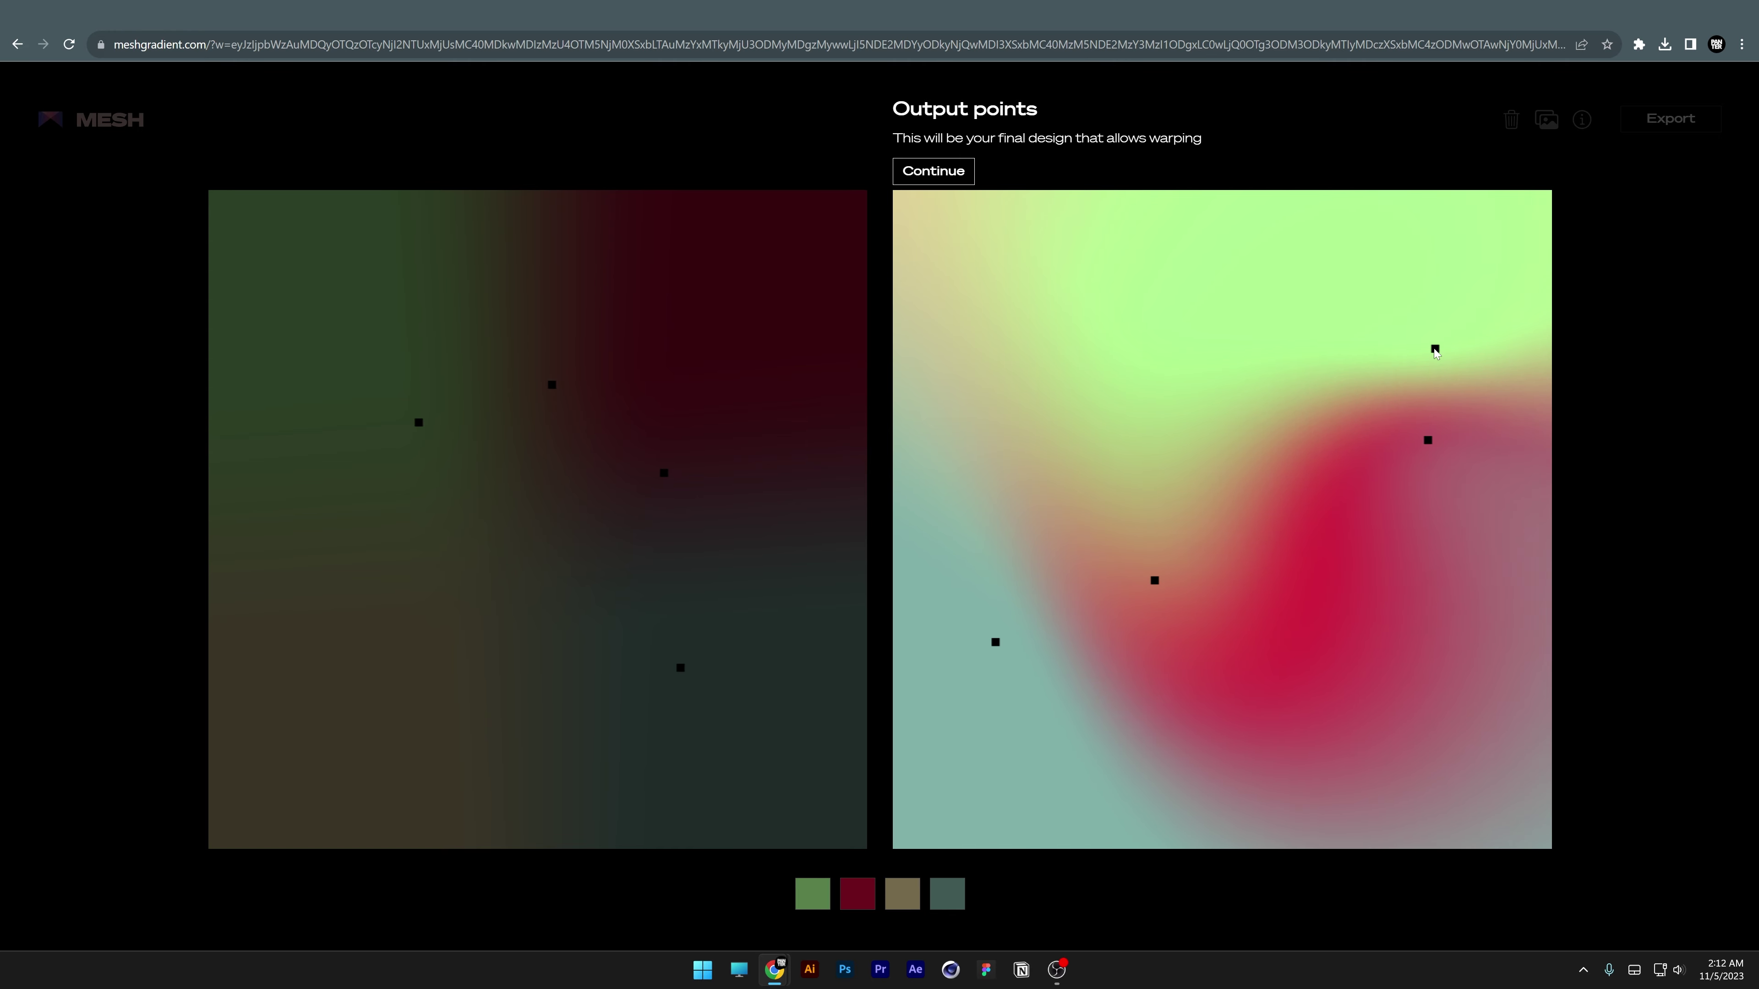
pyautogui.moveTo(1424, 440); pyautogui.dragTo(1289, 406)
# - Warp the output into a red swirl and export it as mesh-gradient (1).png
pyautogui.click(931, 170)
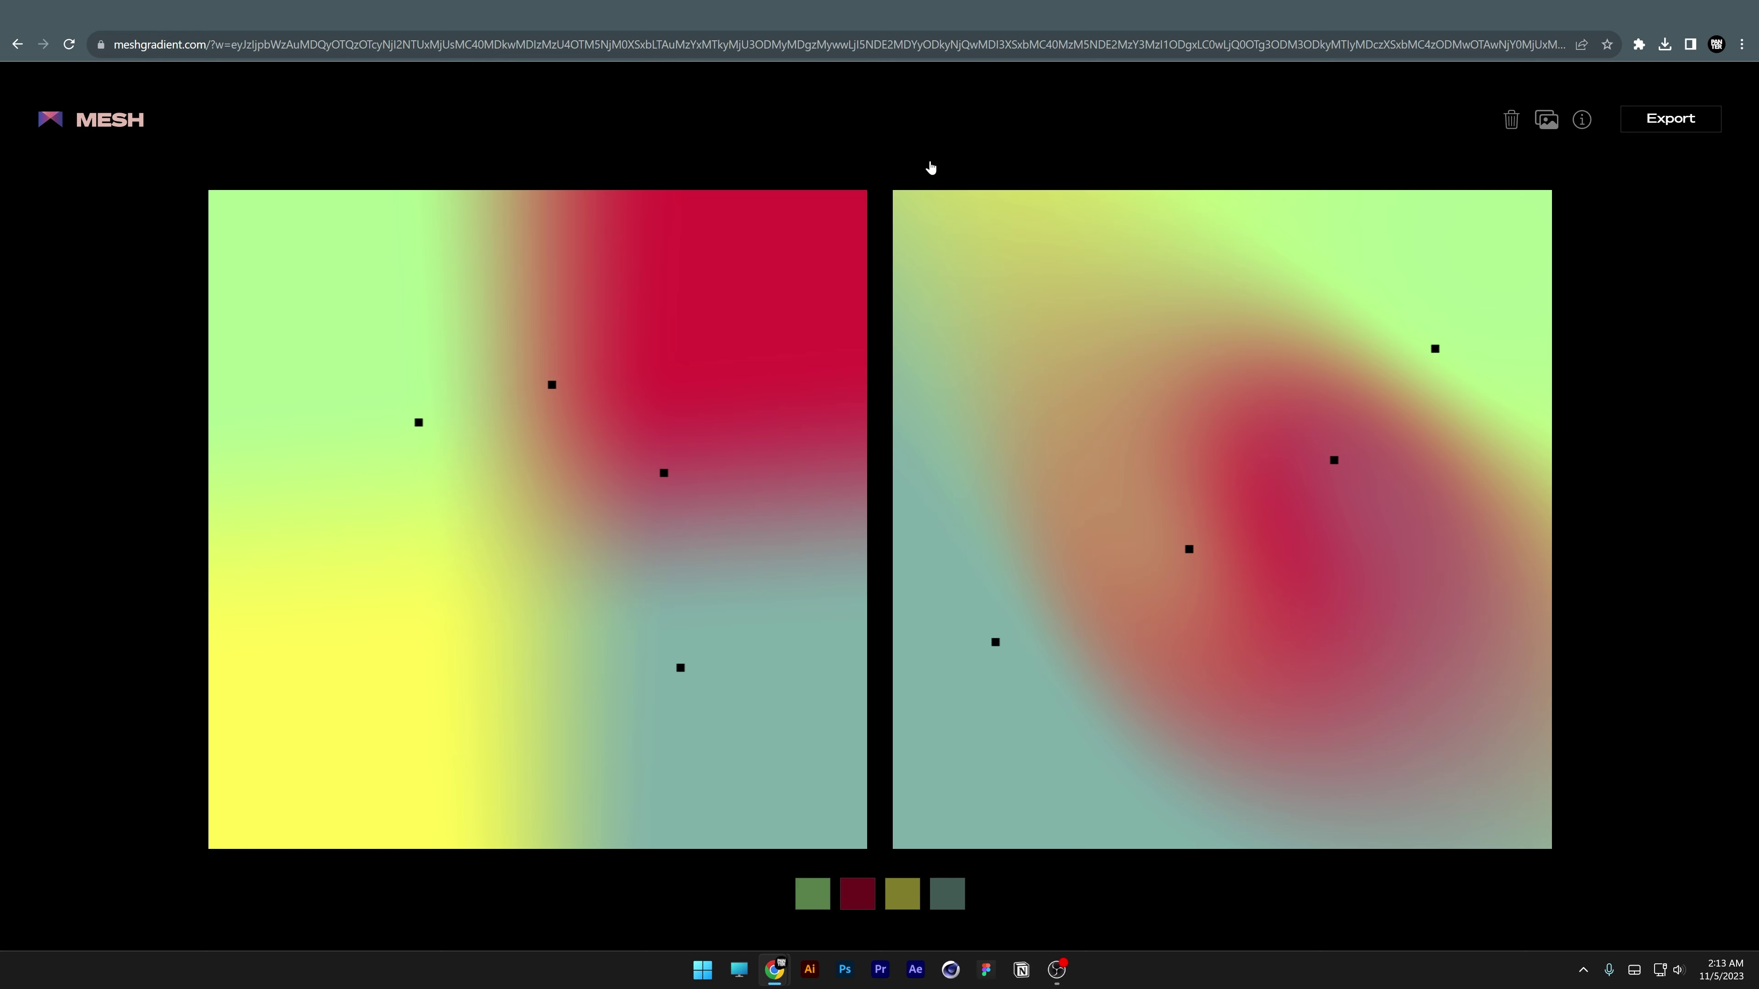
pyautogui.moveTo(424, 428); pyautogui.dragTo(375, 533)
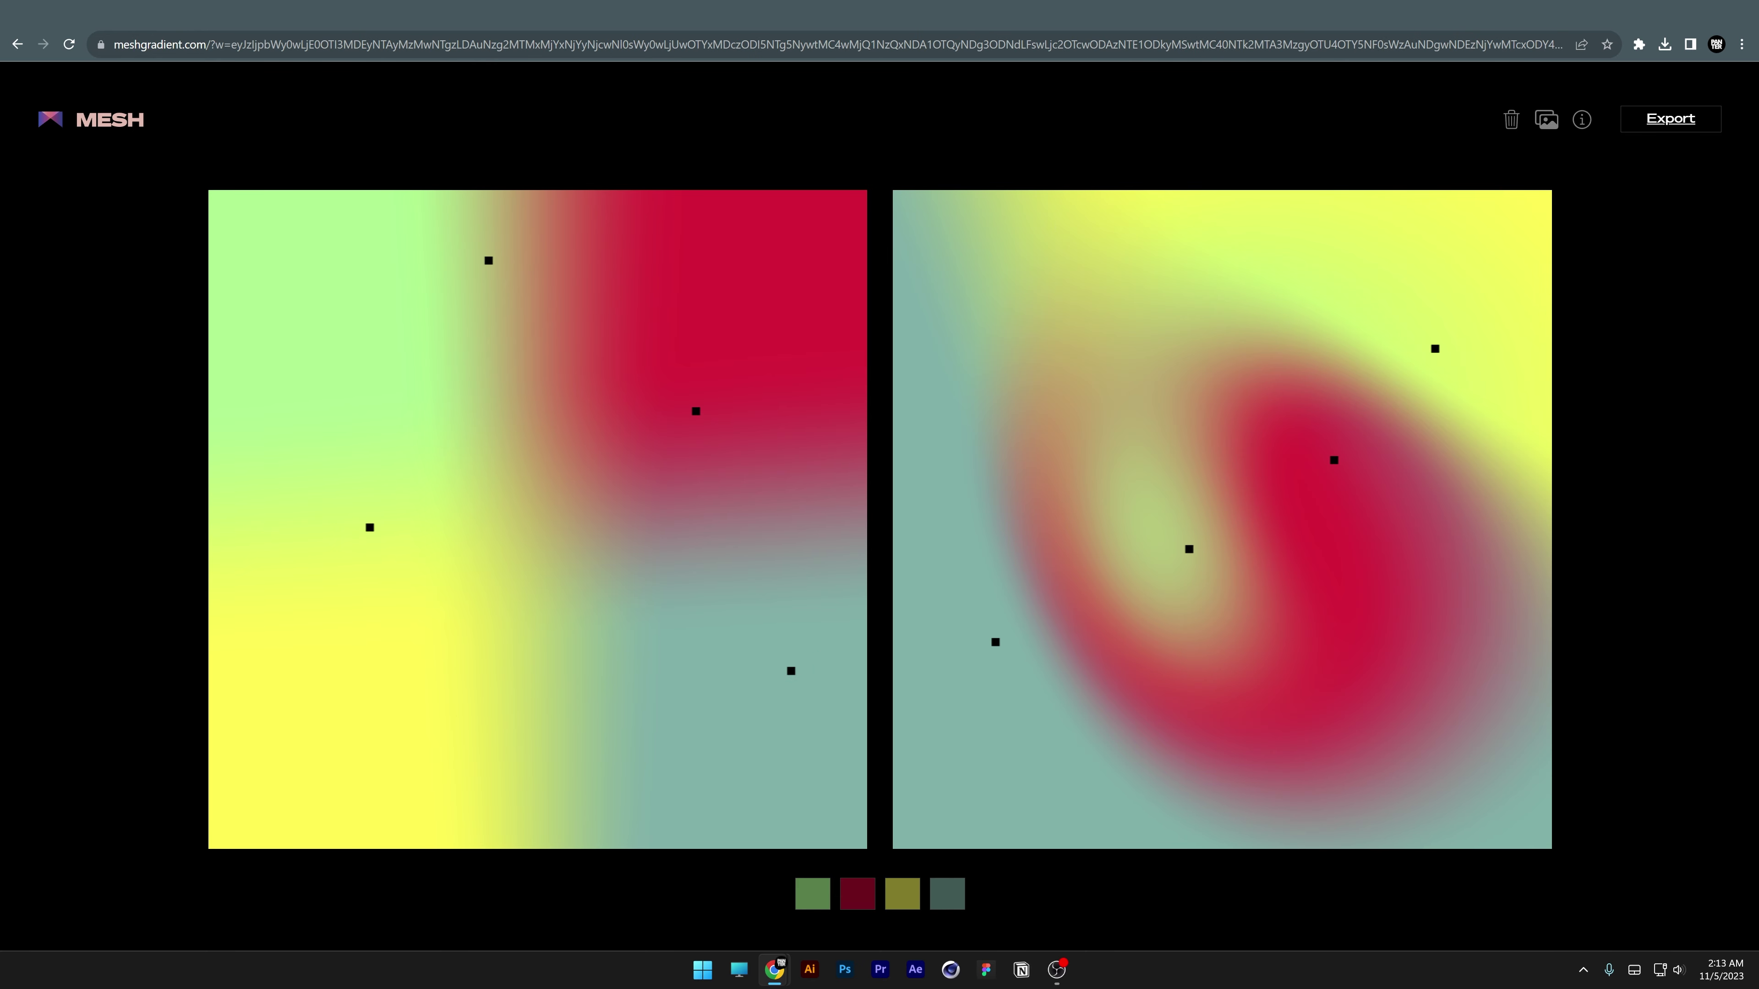
pyautogui.click(1687, 121)
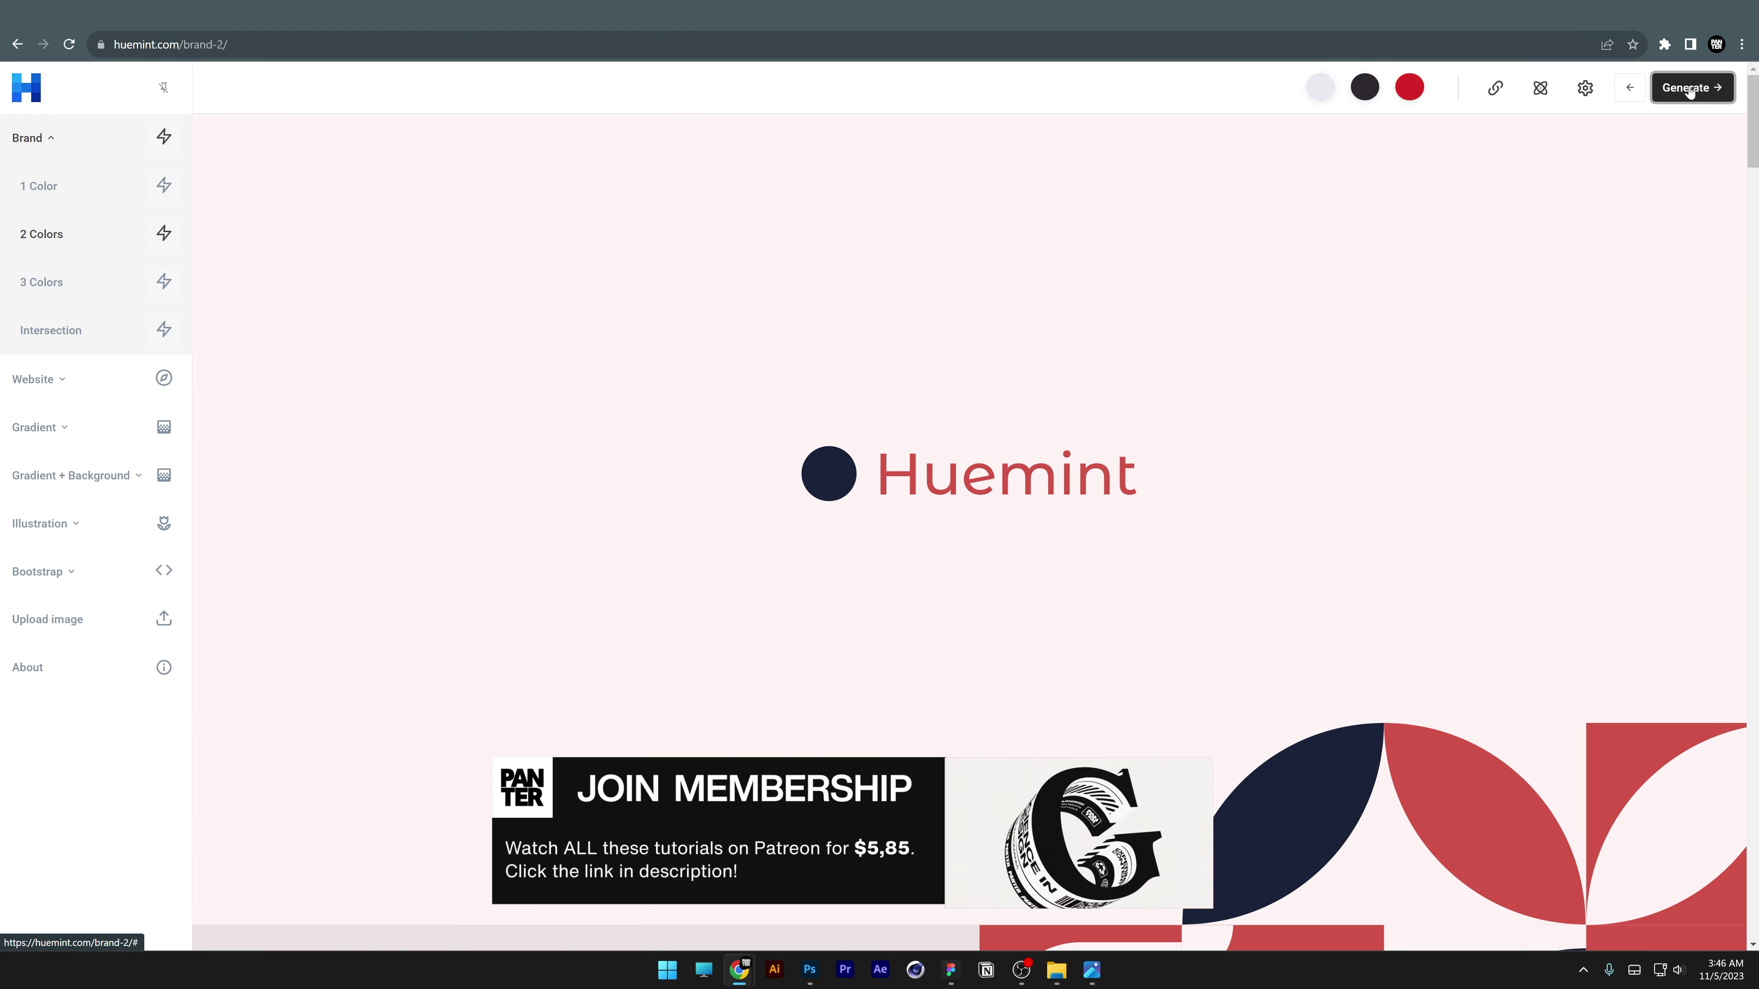
# - Generate two new palettes for the 2-colour brand preview and scroll through the mockups
pyautogui.click(1689, 92)
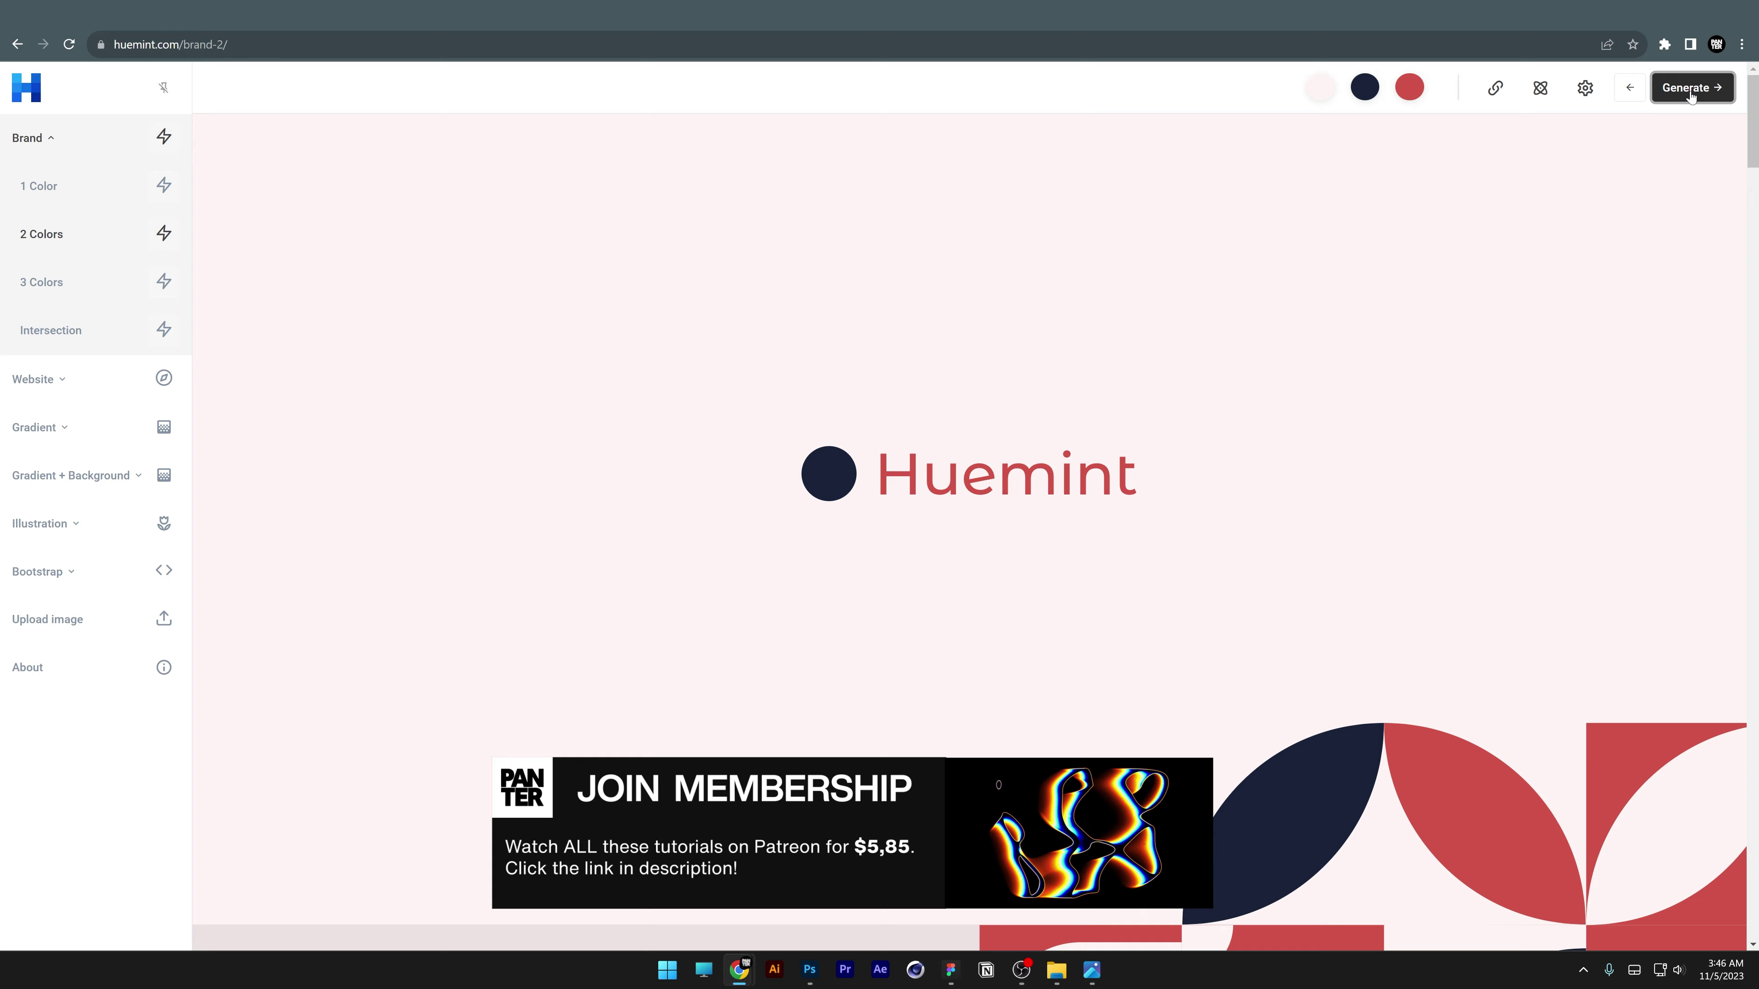
pyautogui.click(1690, 92)
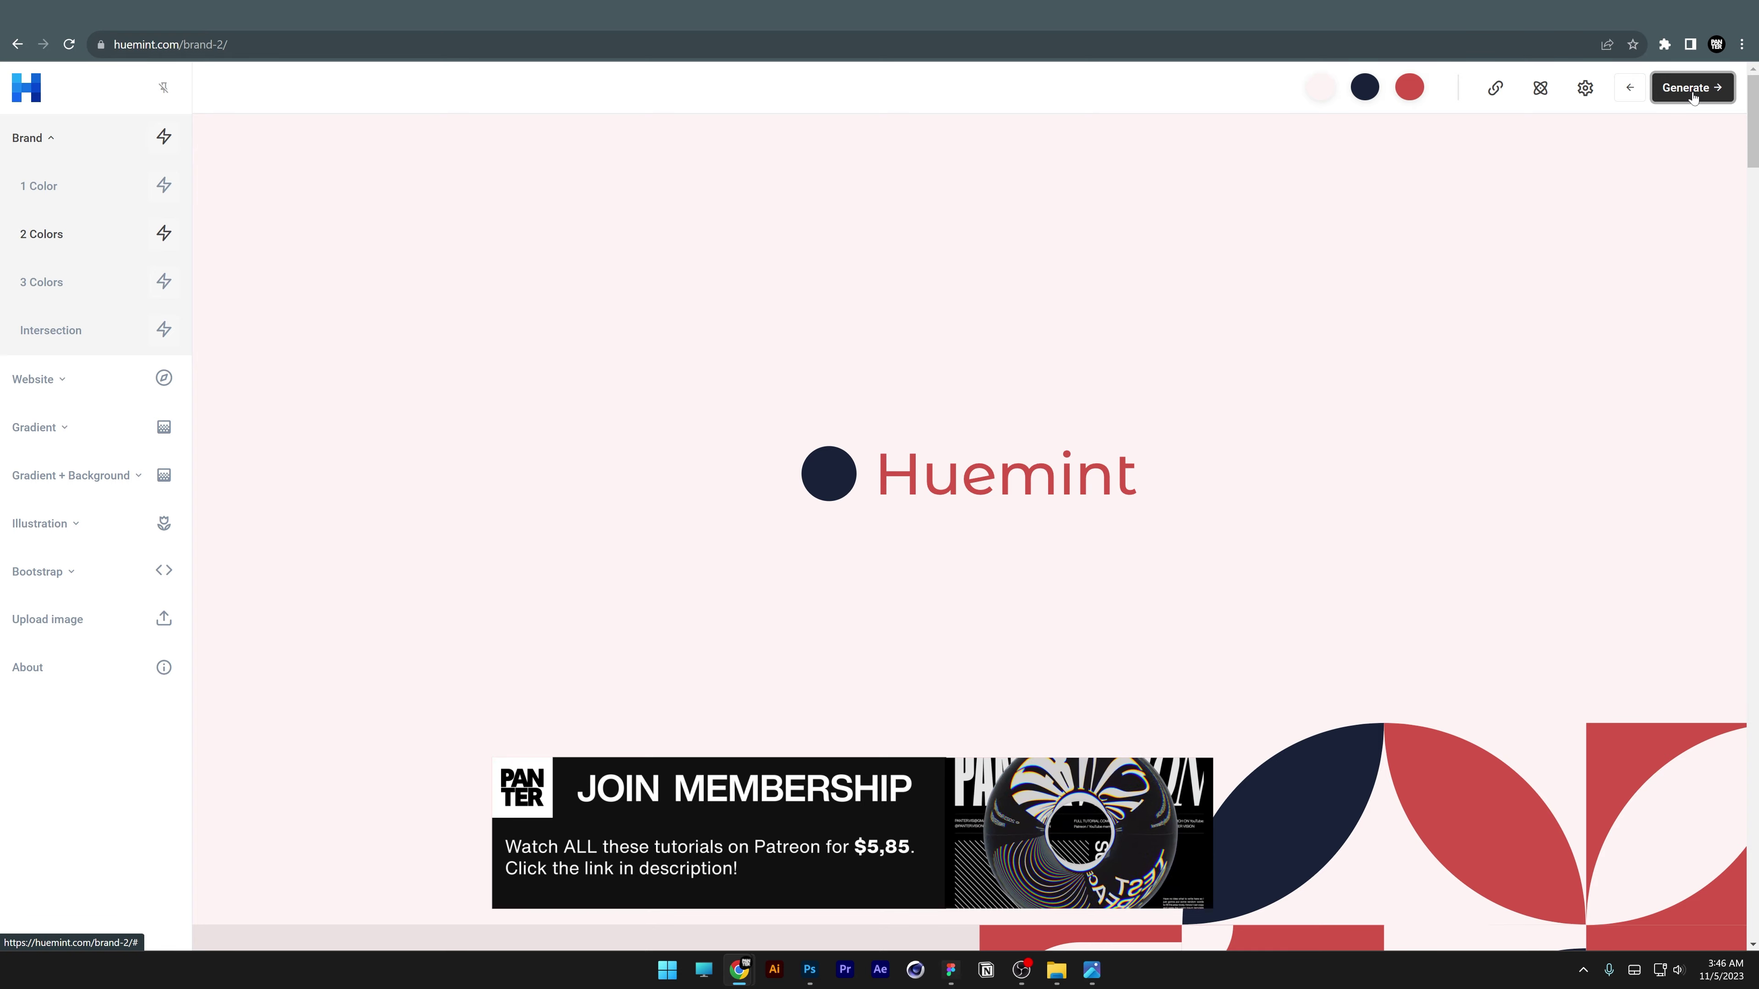
pyautogui.scroll(-10, 1632, 232)
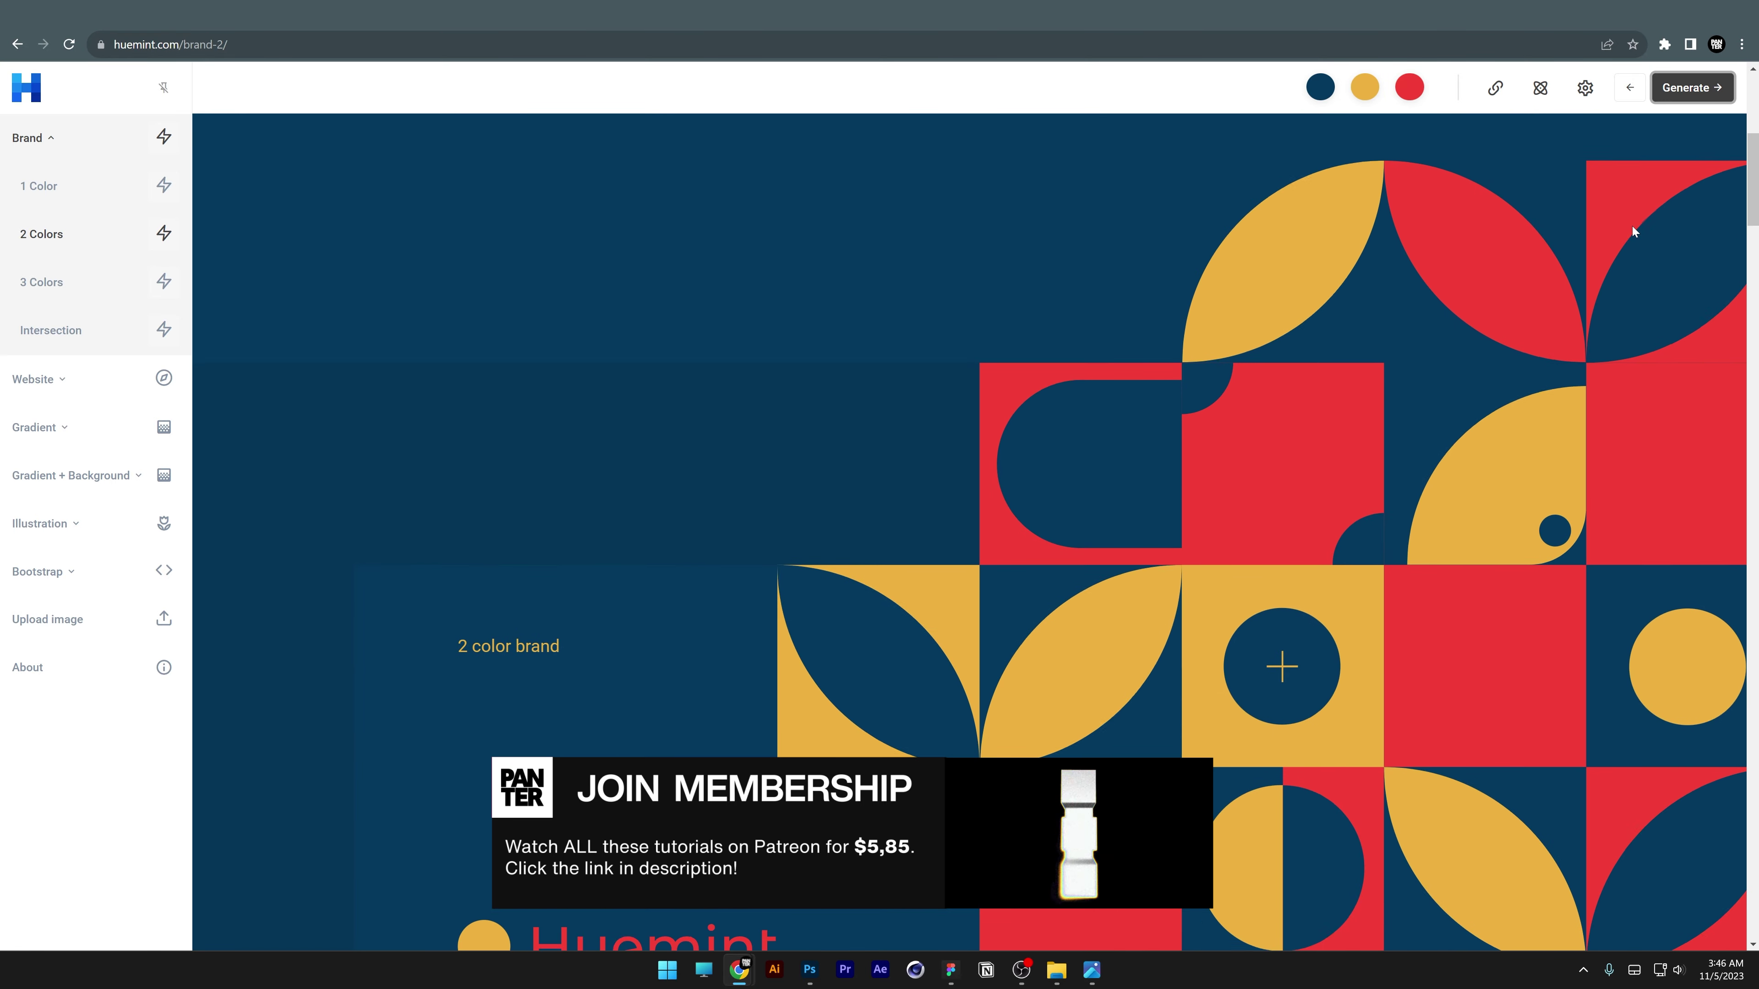
pyautogui.scroll(-20, 1632, 229)
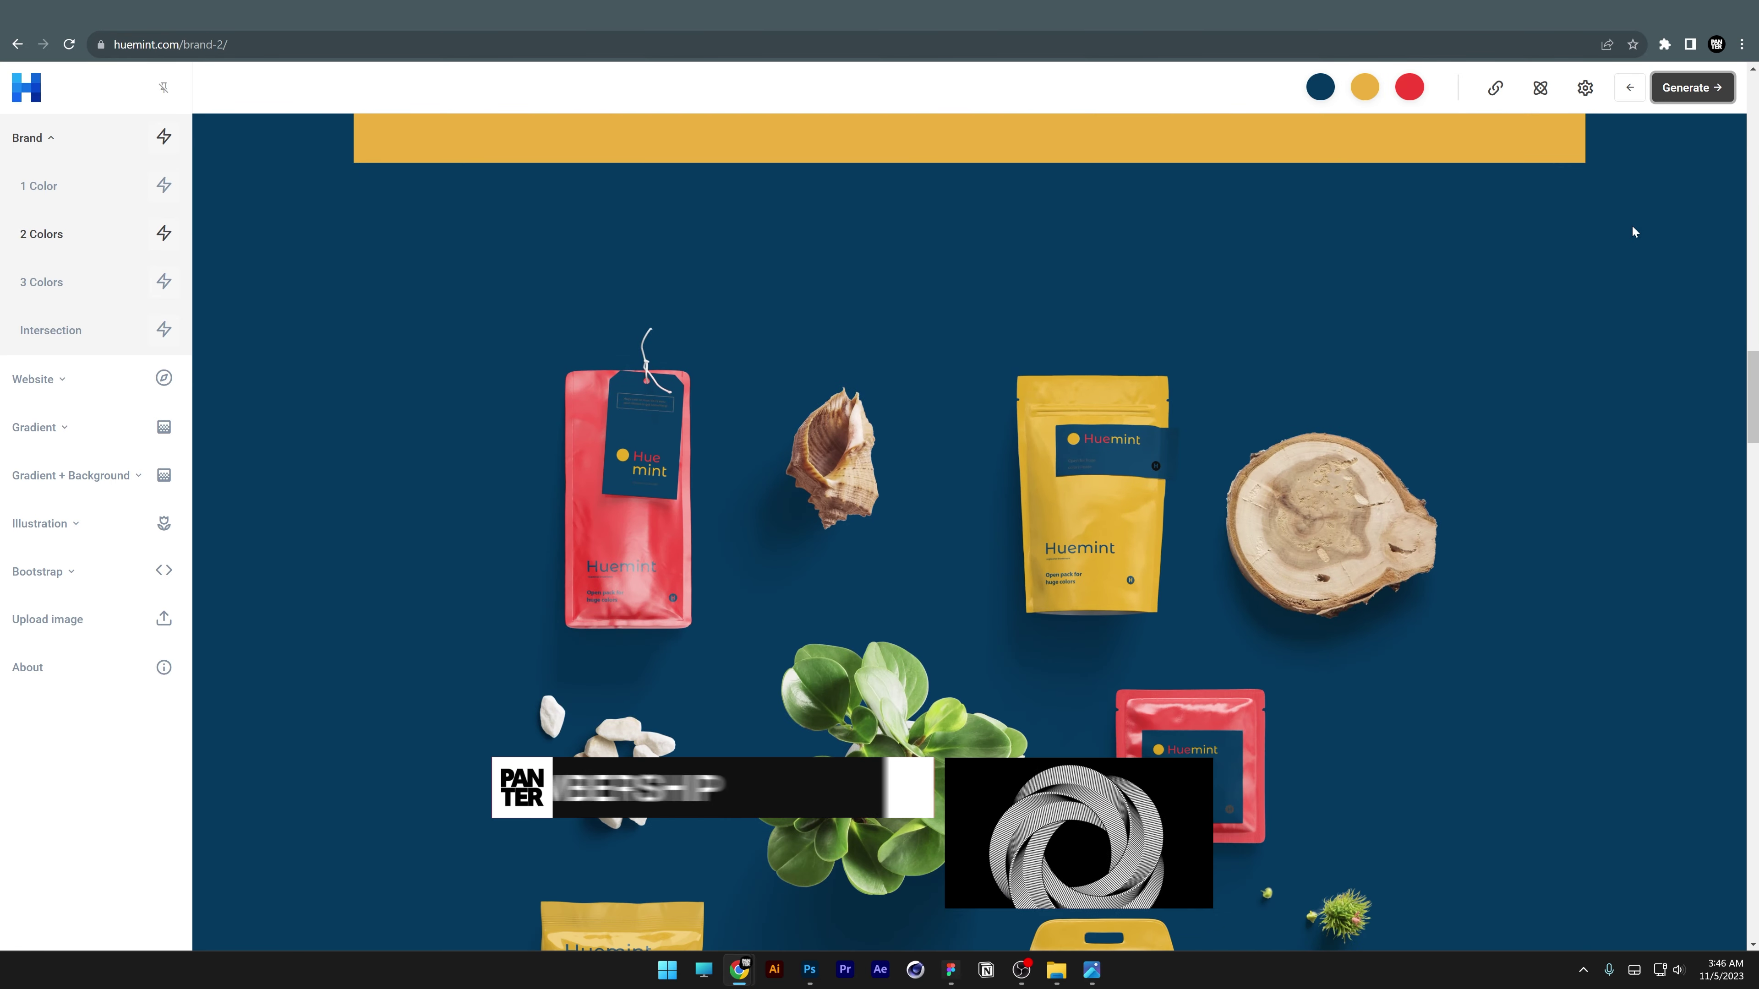
pyautogui.scroll(-8, 1632, 229)
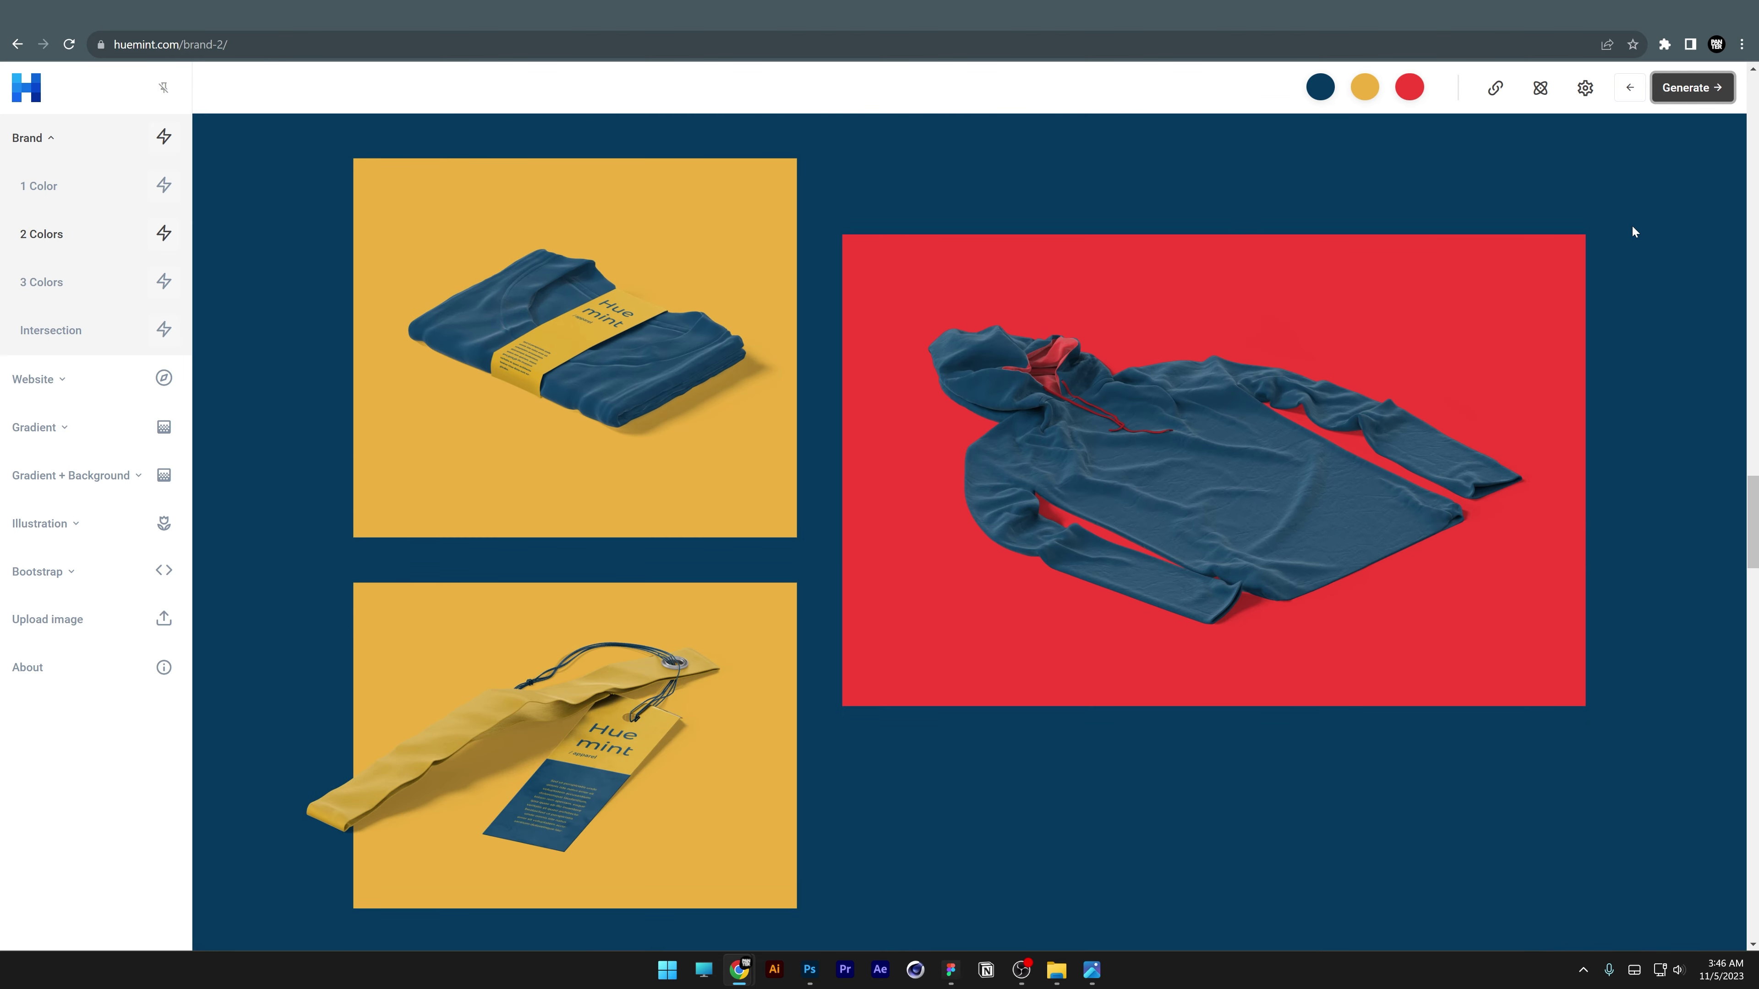
pyautogui.scroll(-15, 1632, 232)
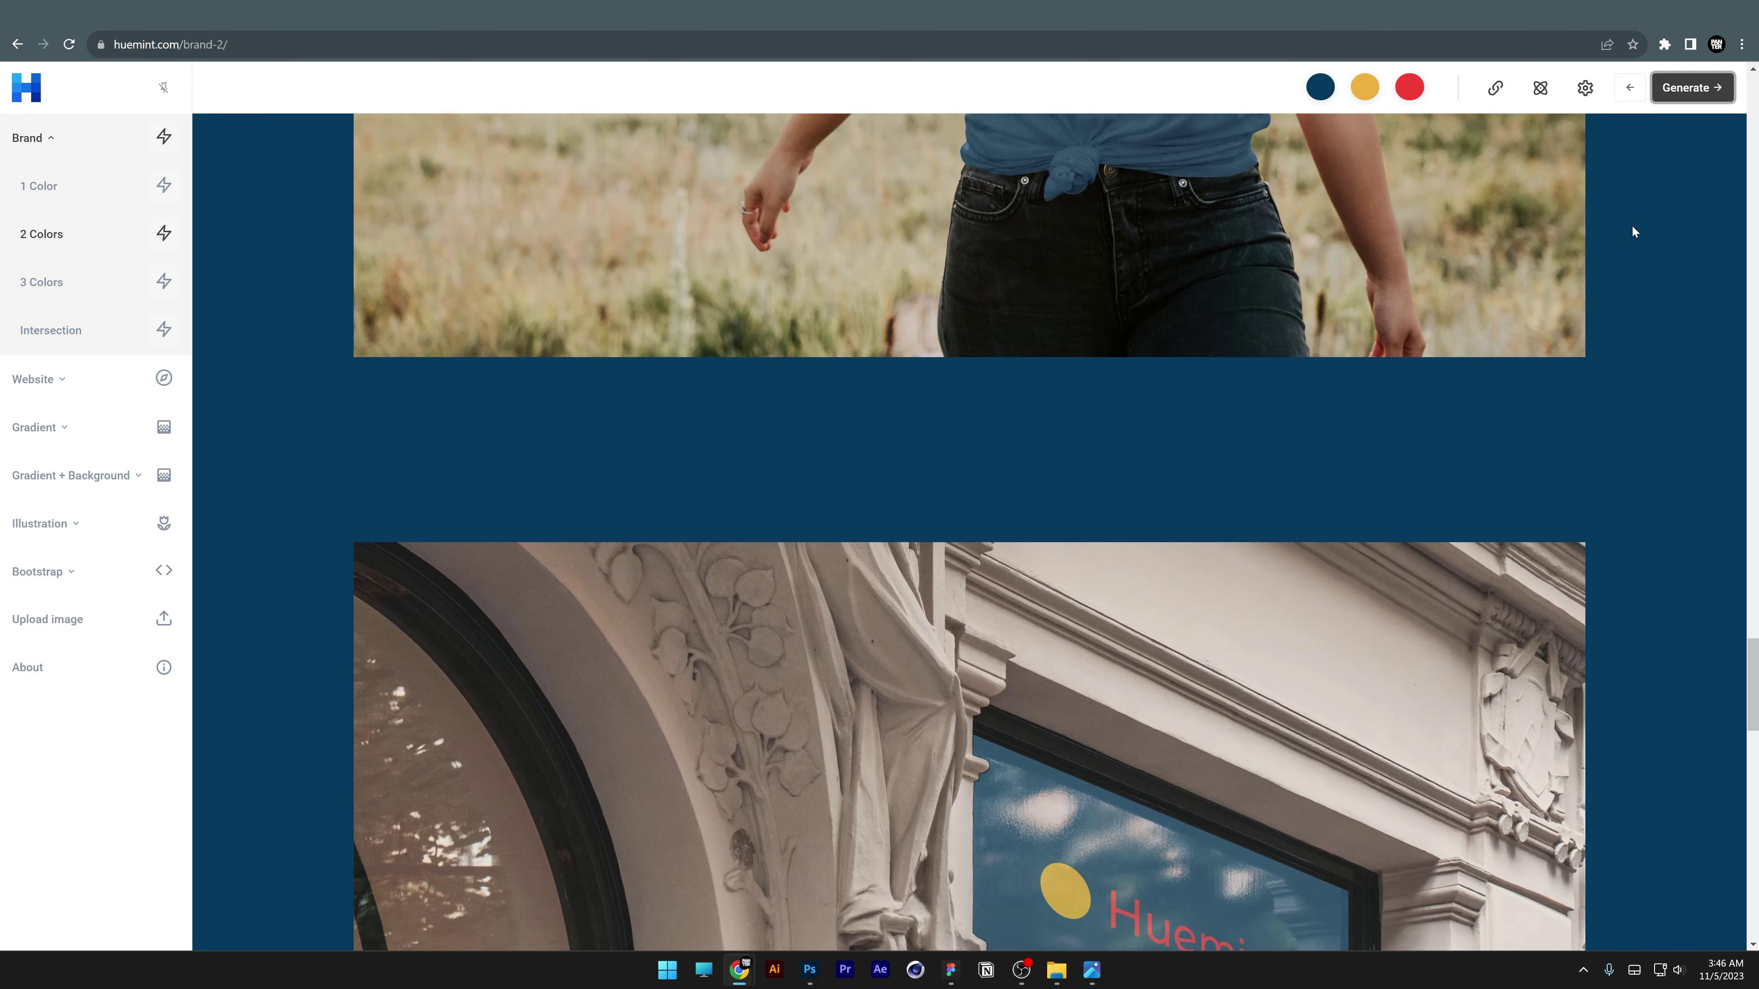
pyautogui.scroll(20, 256, 244)
# - Switch to the 1-colour brand preview and generate two new palettes
pyautogui.click(64, 194)
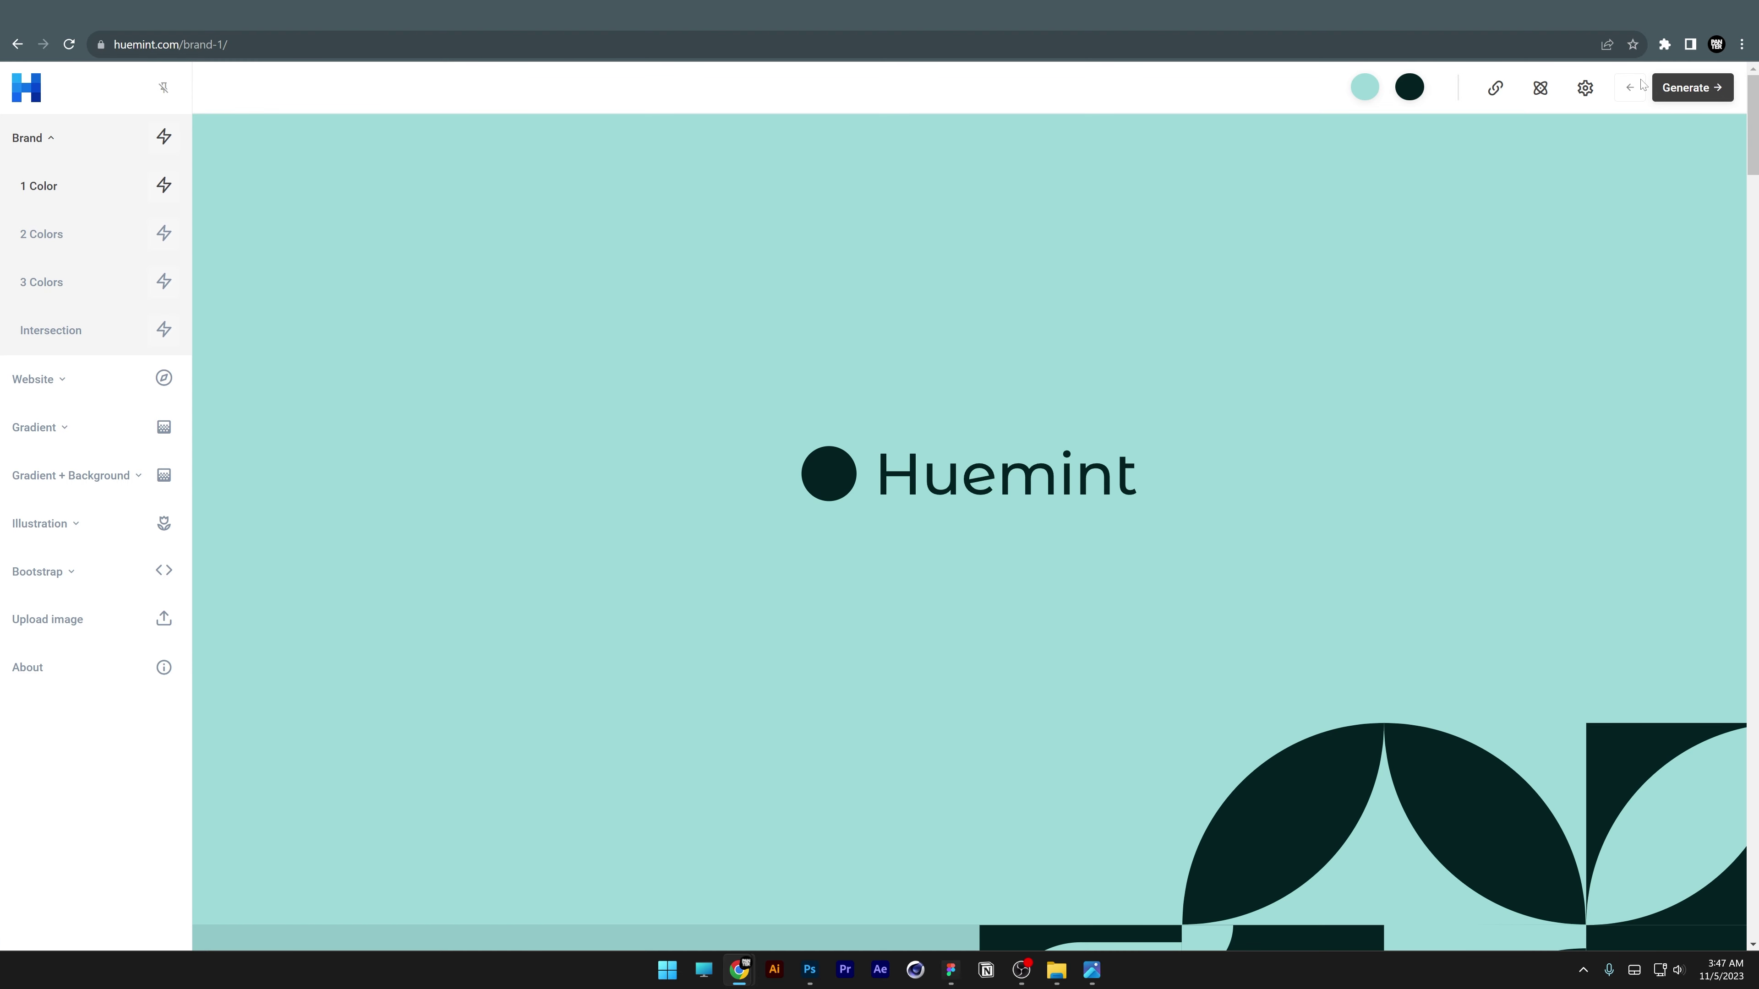
pyautogui.click(1689, 86)
pyautogui.click(1689, 87)
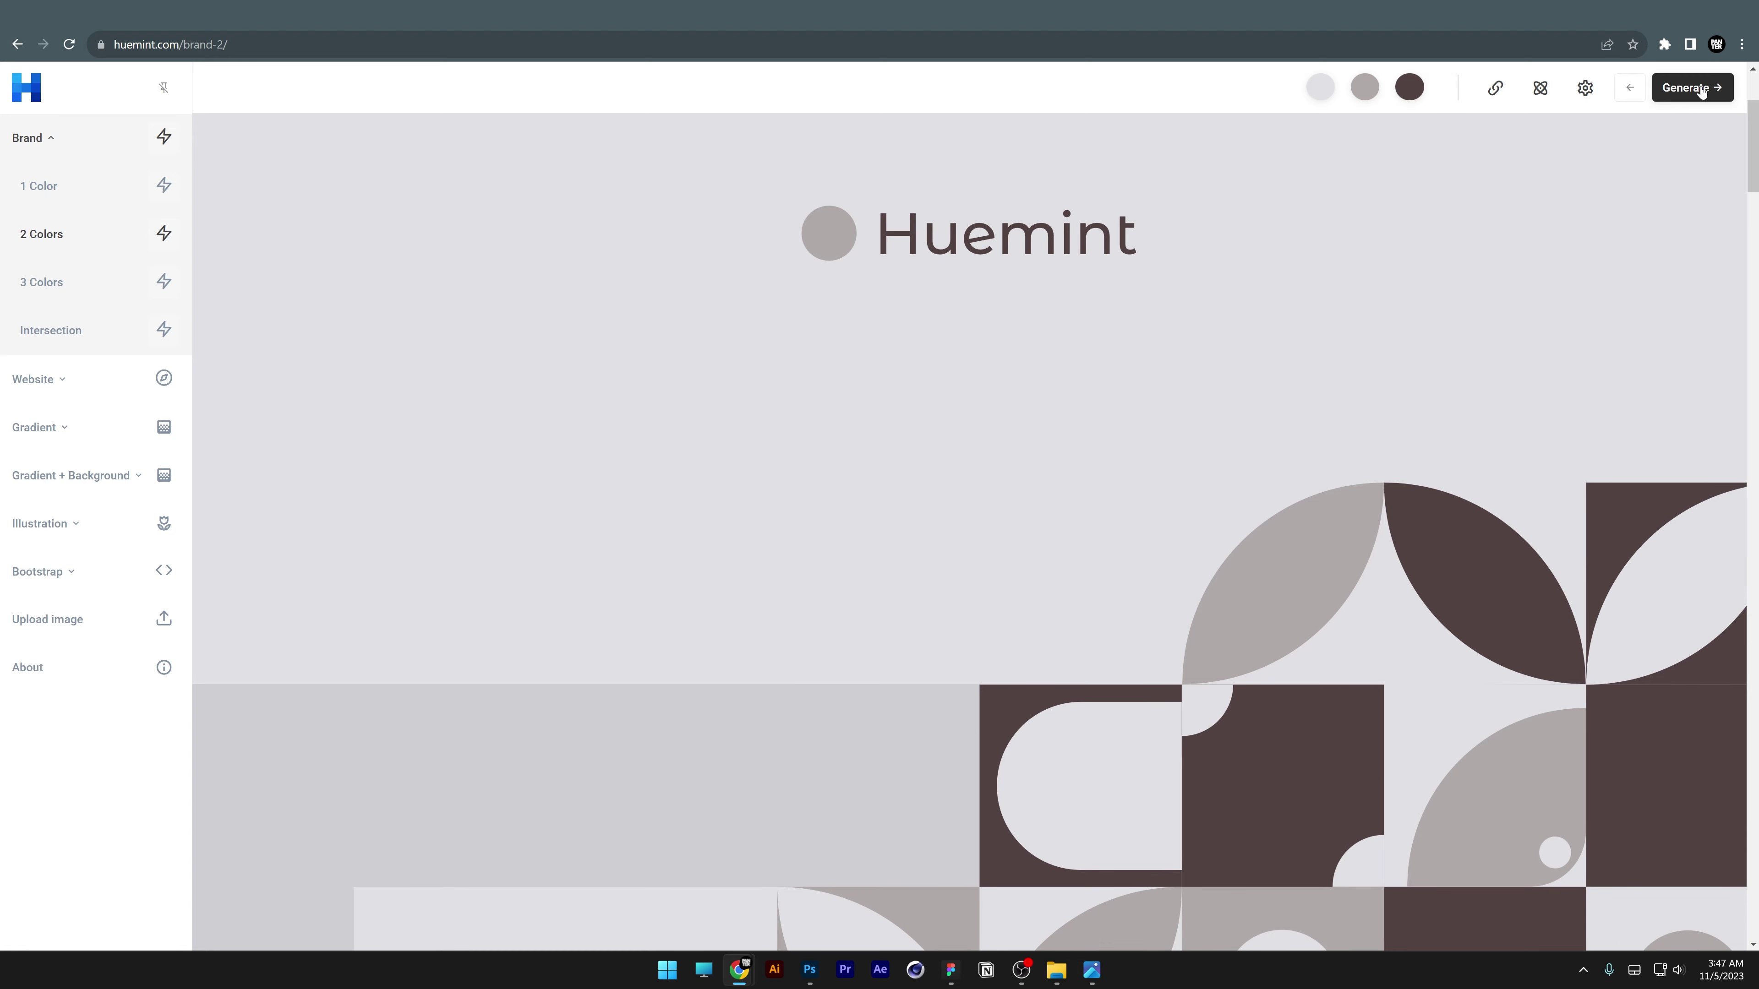
# - Switch to the 3-colour brand preview and generate palettes to recolour the clothing mockups
pyautogui.click(1694, 91)
pyautogui.click(1697, 95)
pyautogui.click(42, 283)
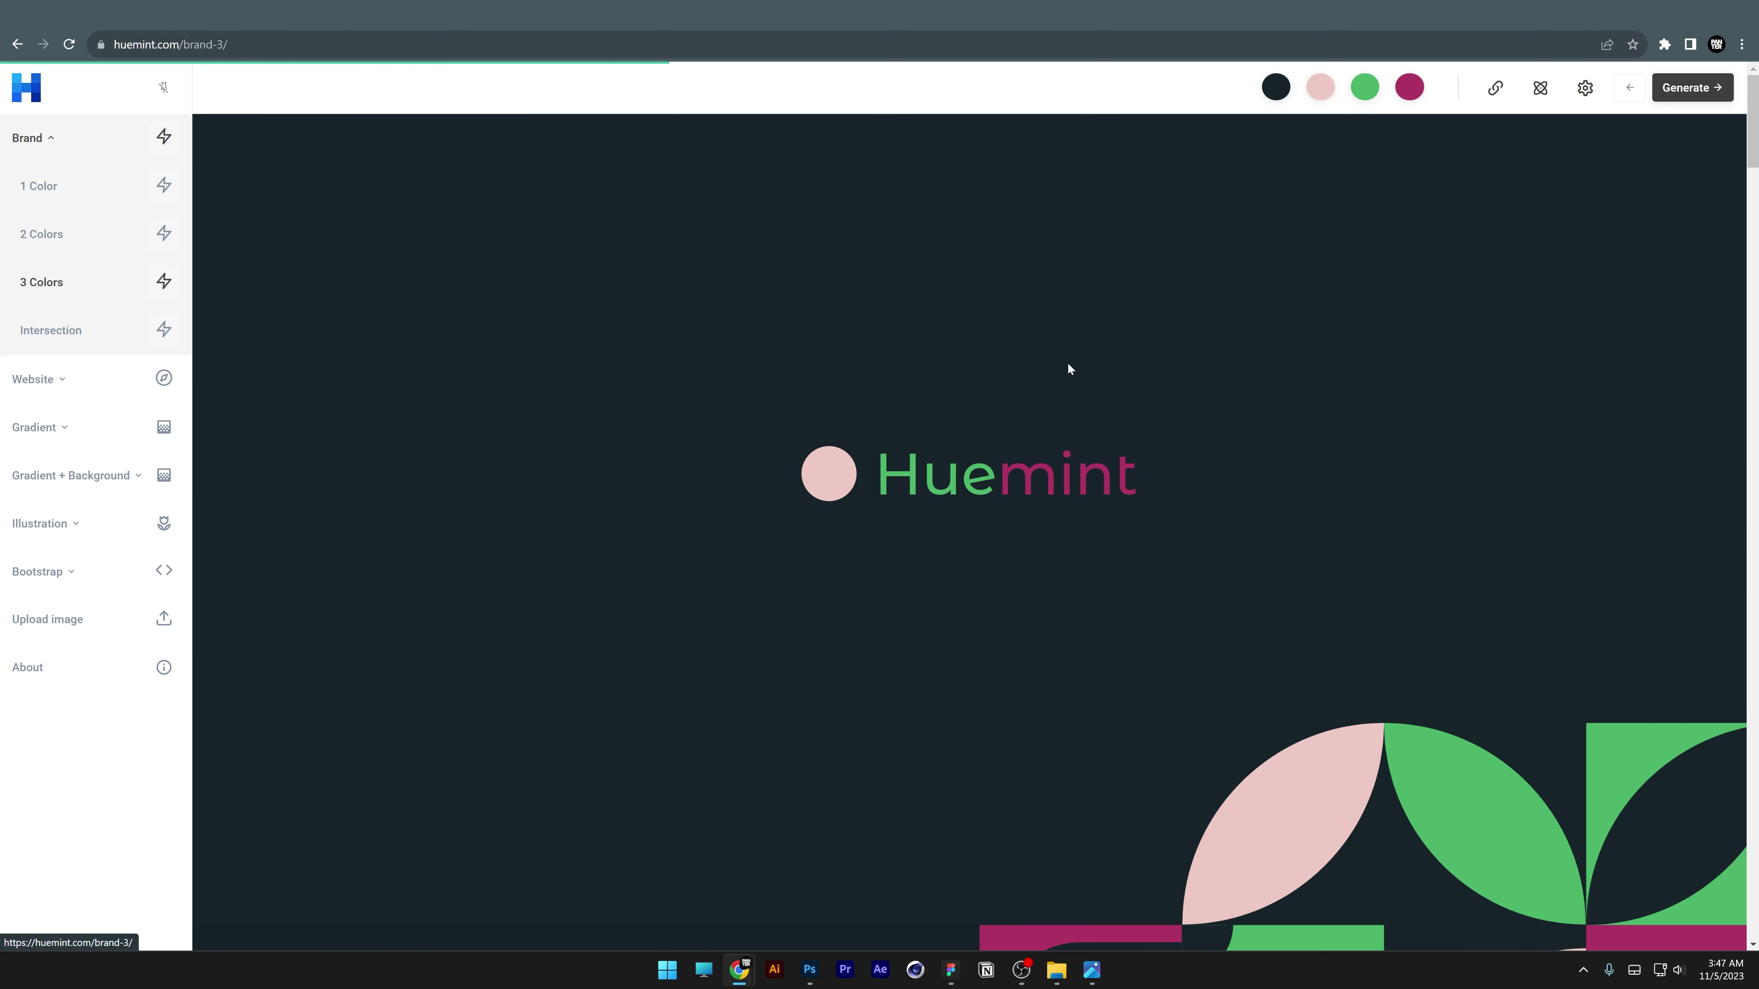
pyautogui.scroll(-10, 1067, 365)
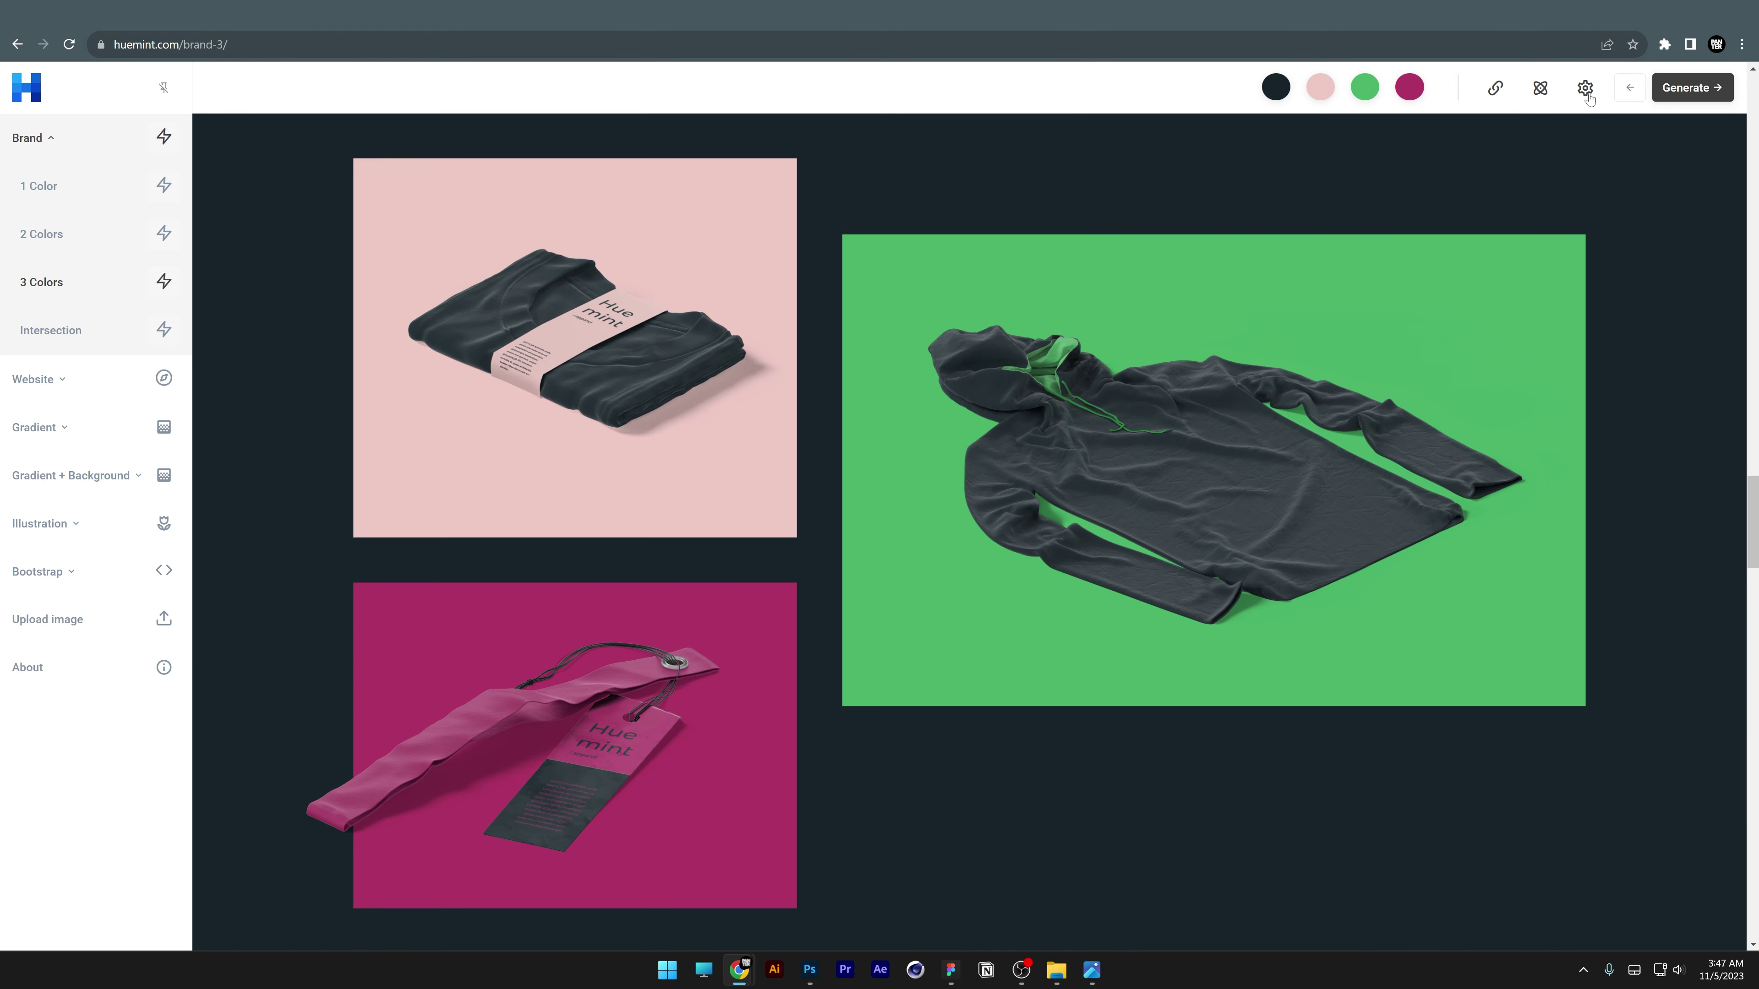
pyautogui.click(1694, 92)
# - Open the Website Magazine mockup and generate several new palettes for it
pyautogui.click(42, 379)
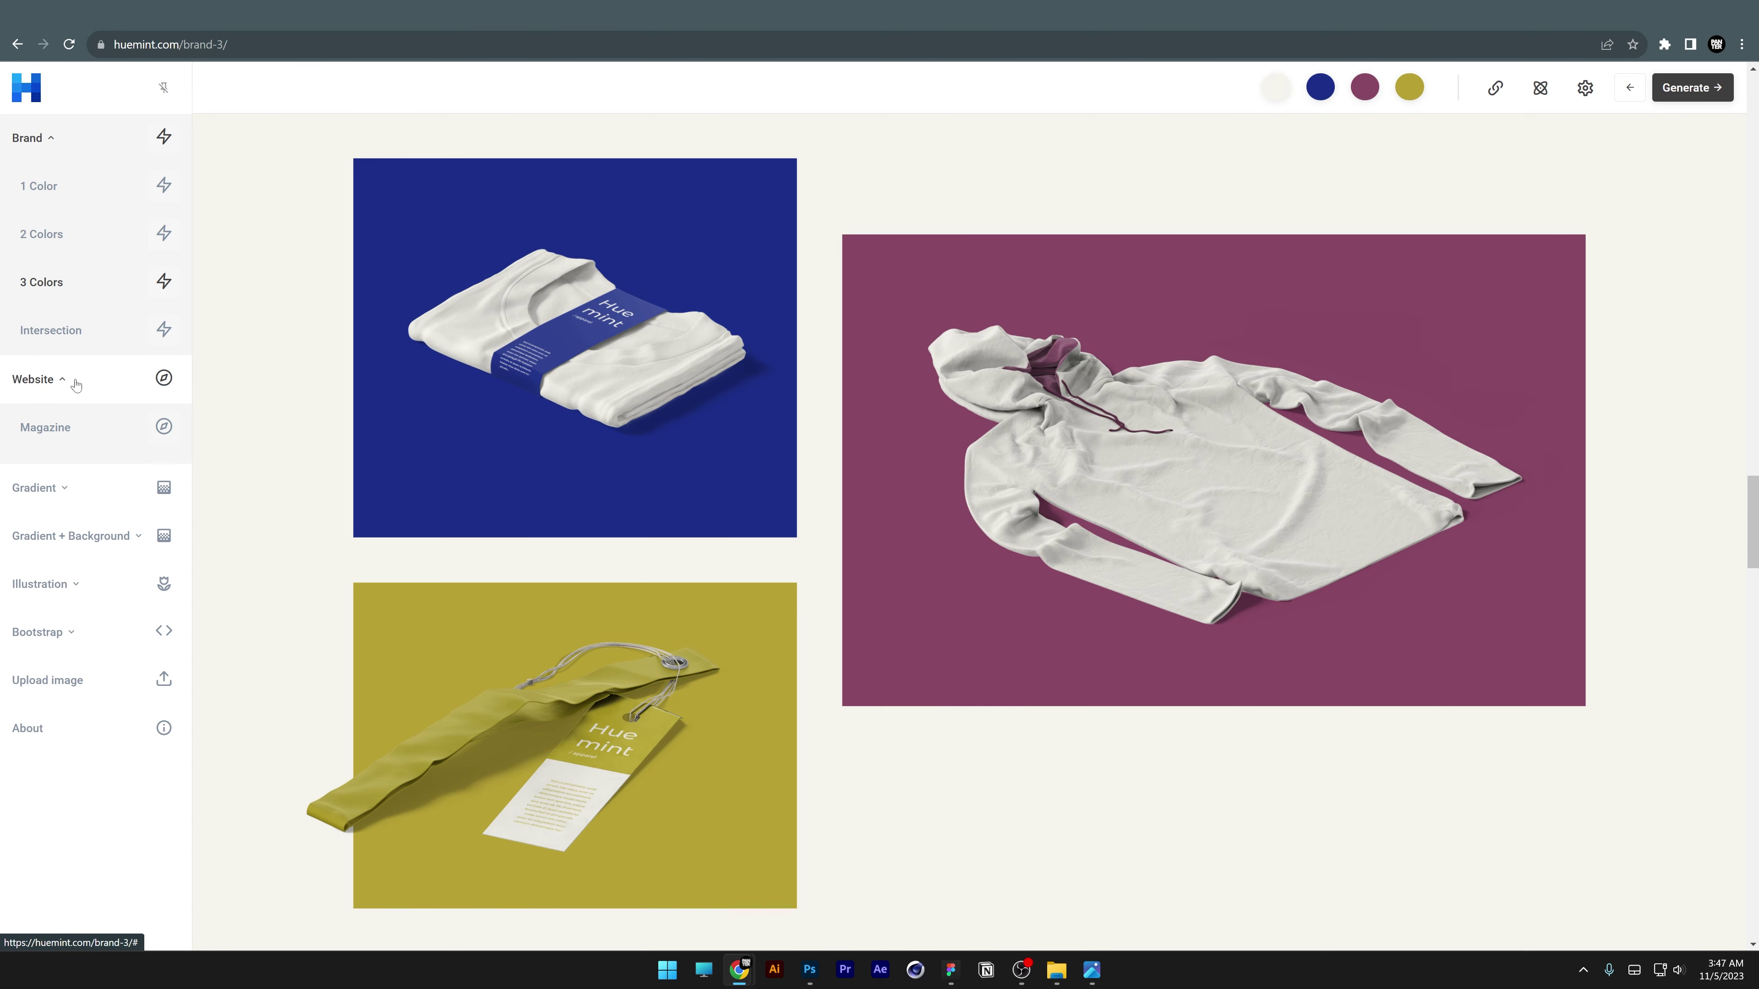
pyautogui.click(76, 429)
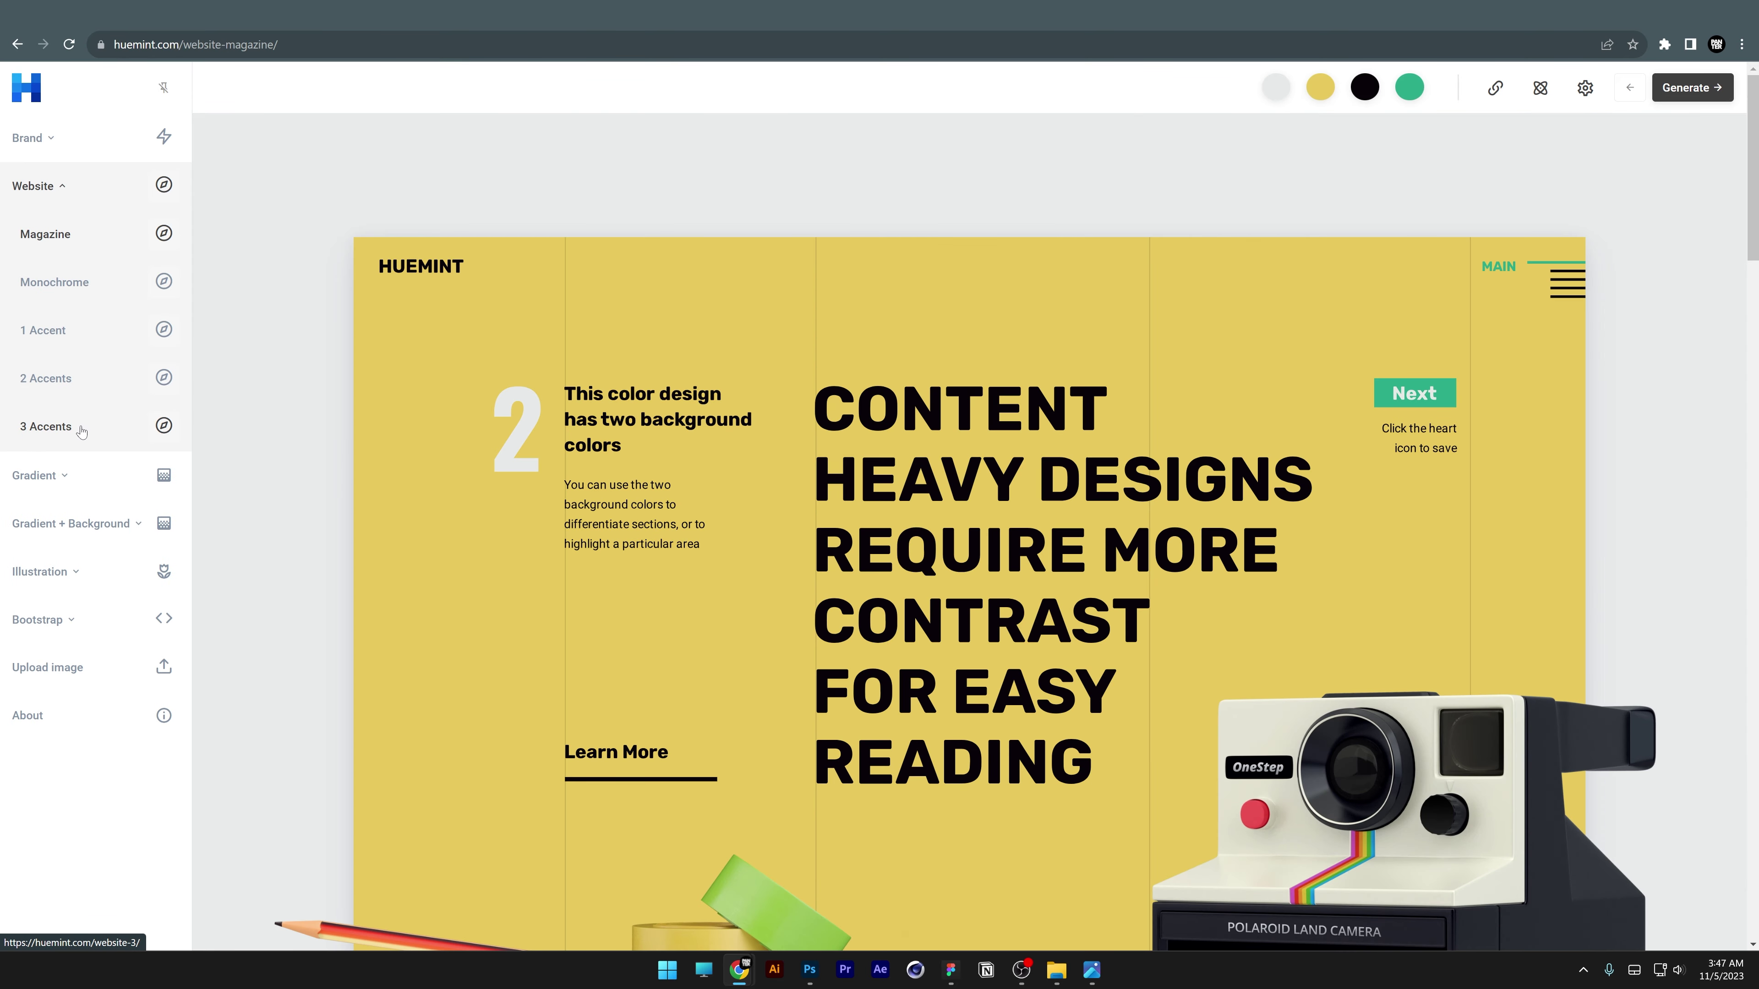
pyautogui.scroll(-1, 798, 392)
pyautogui.scroll(-15, 798, 392)
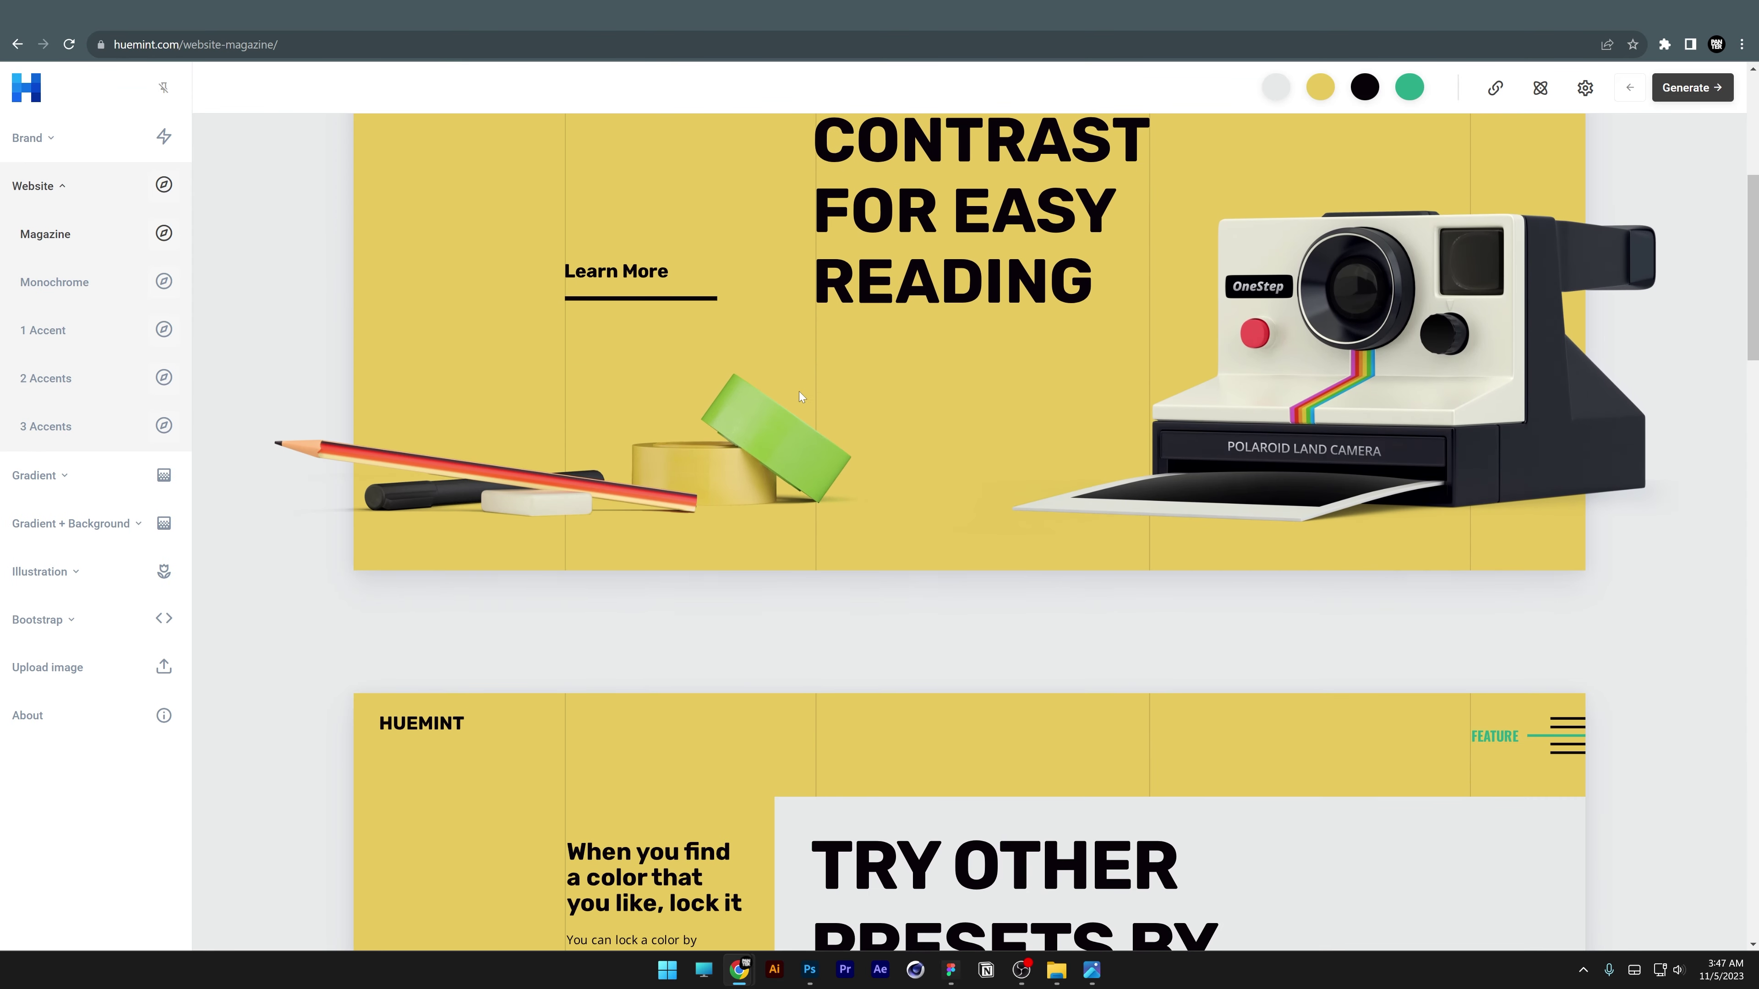
pyautogui.press('space')
pyautogui.scroll(10, 798, 390)
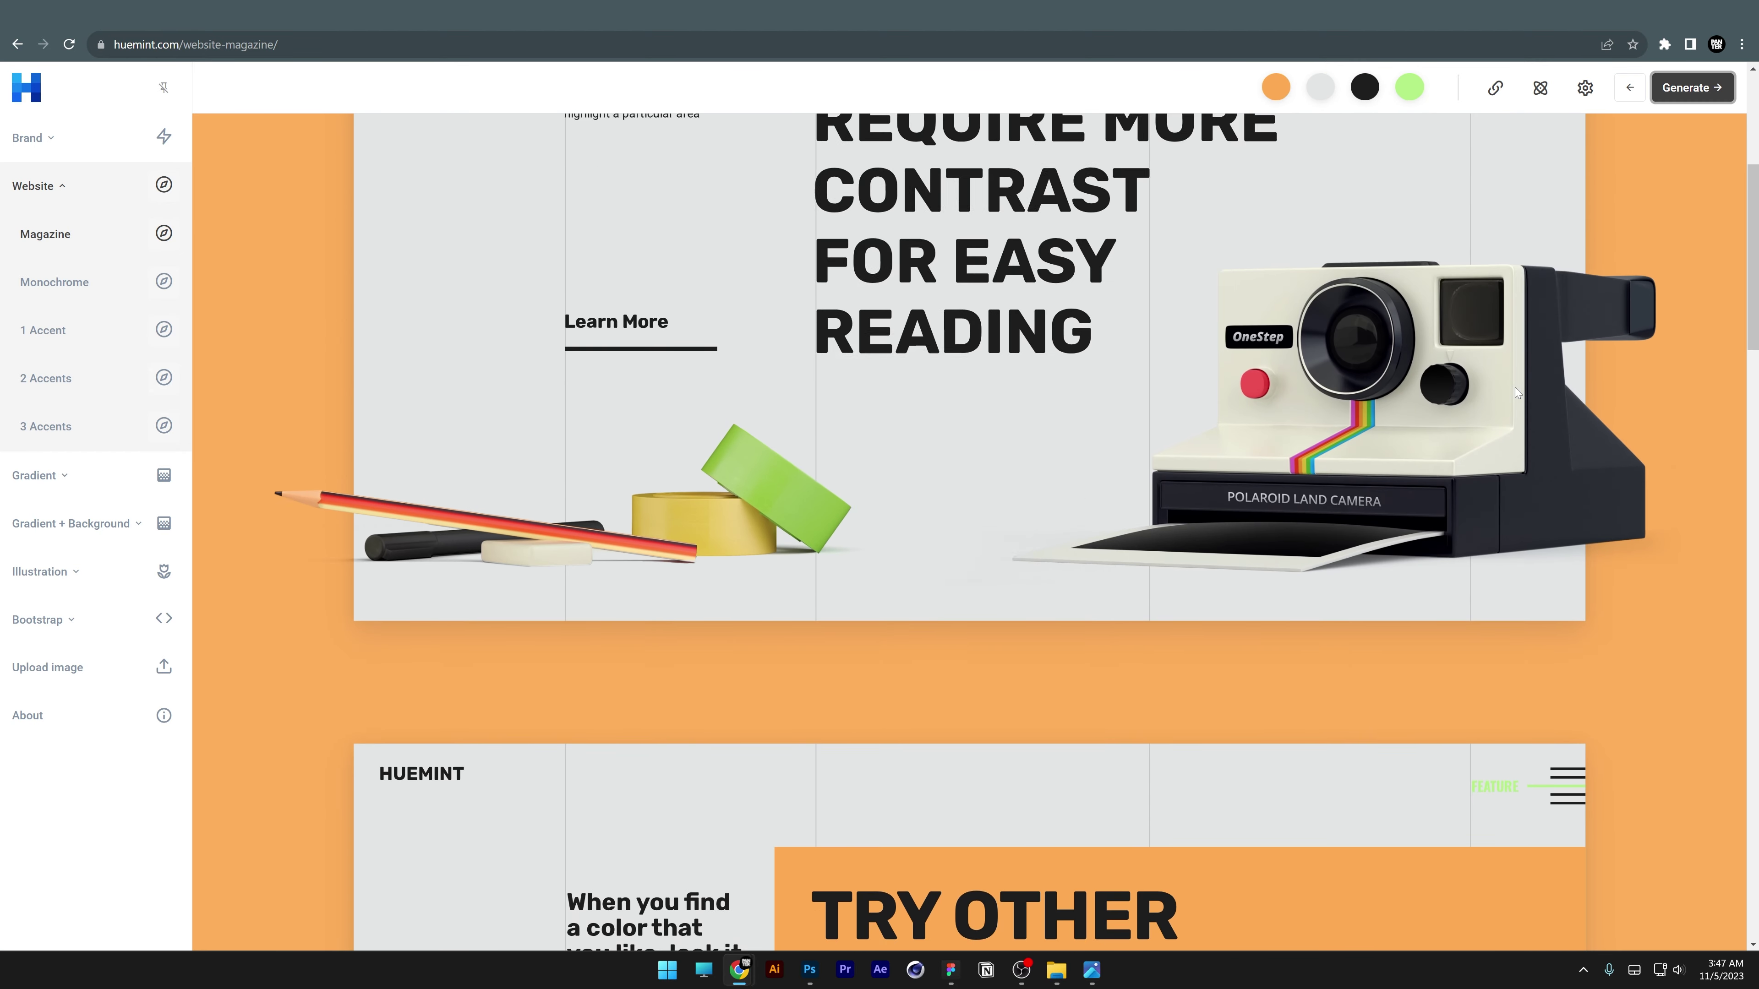
pyautogui.click(1681, 99)
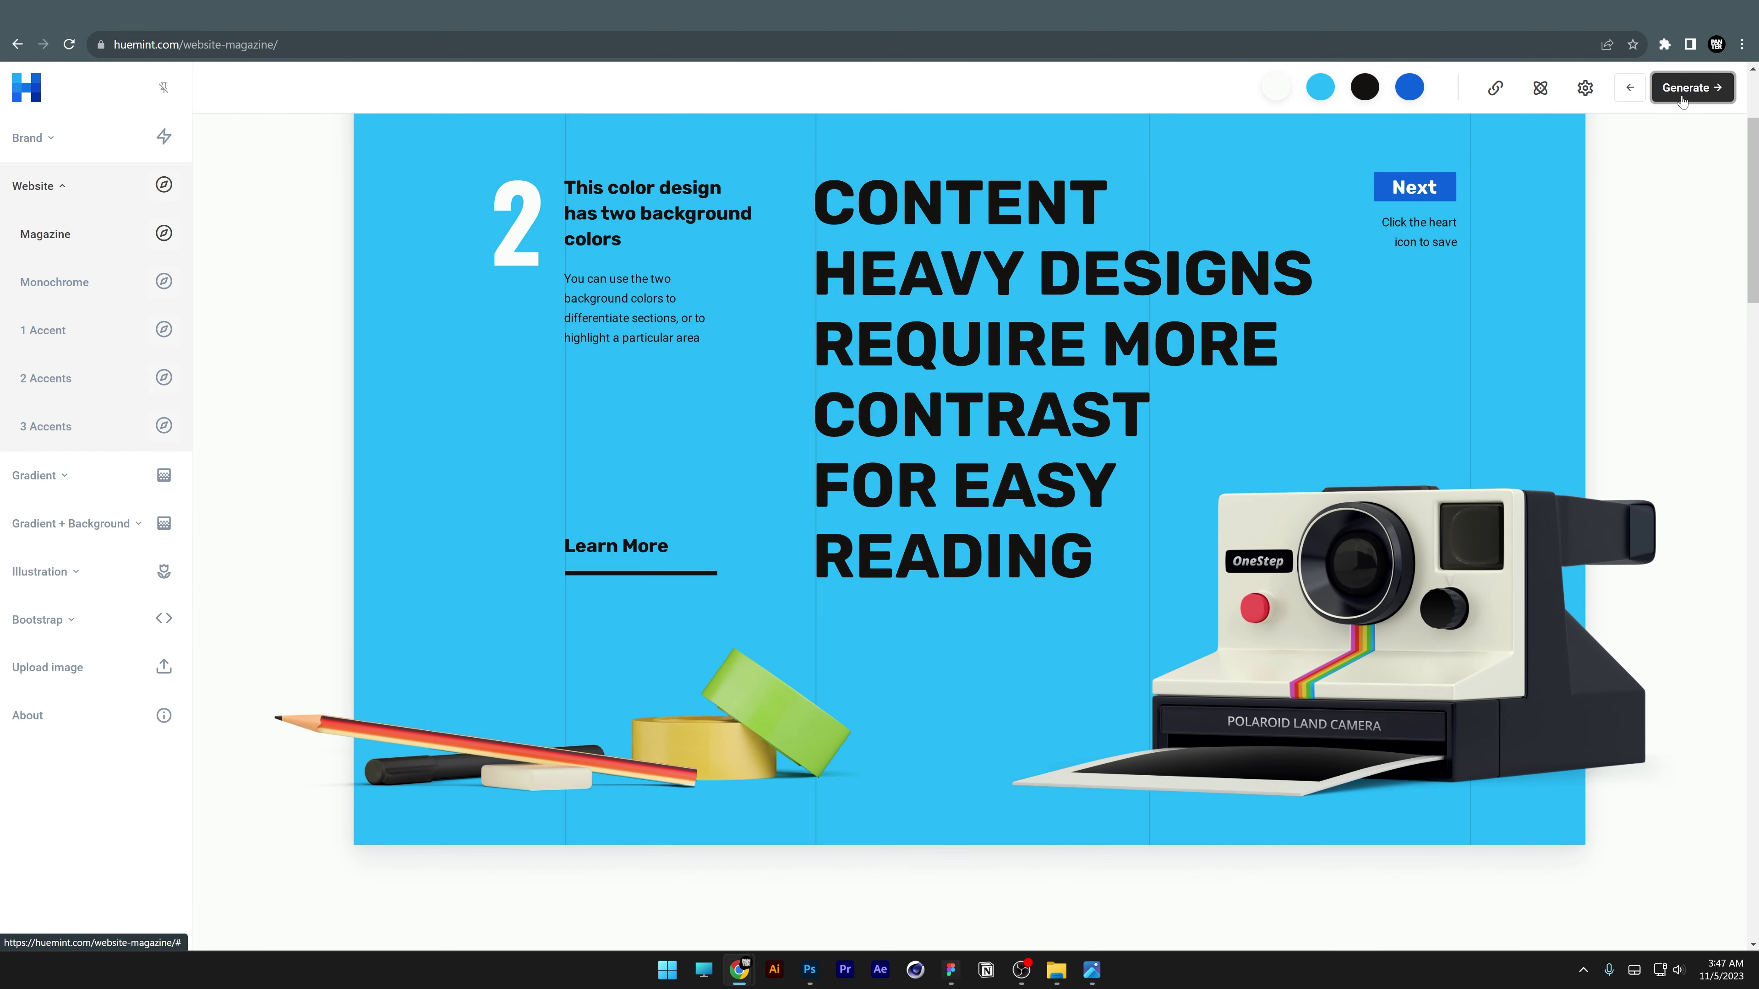
pyautogui.click(1682, 98)
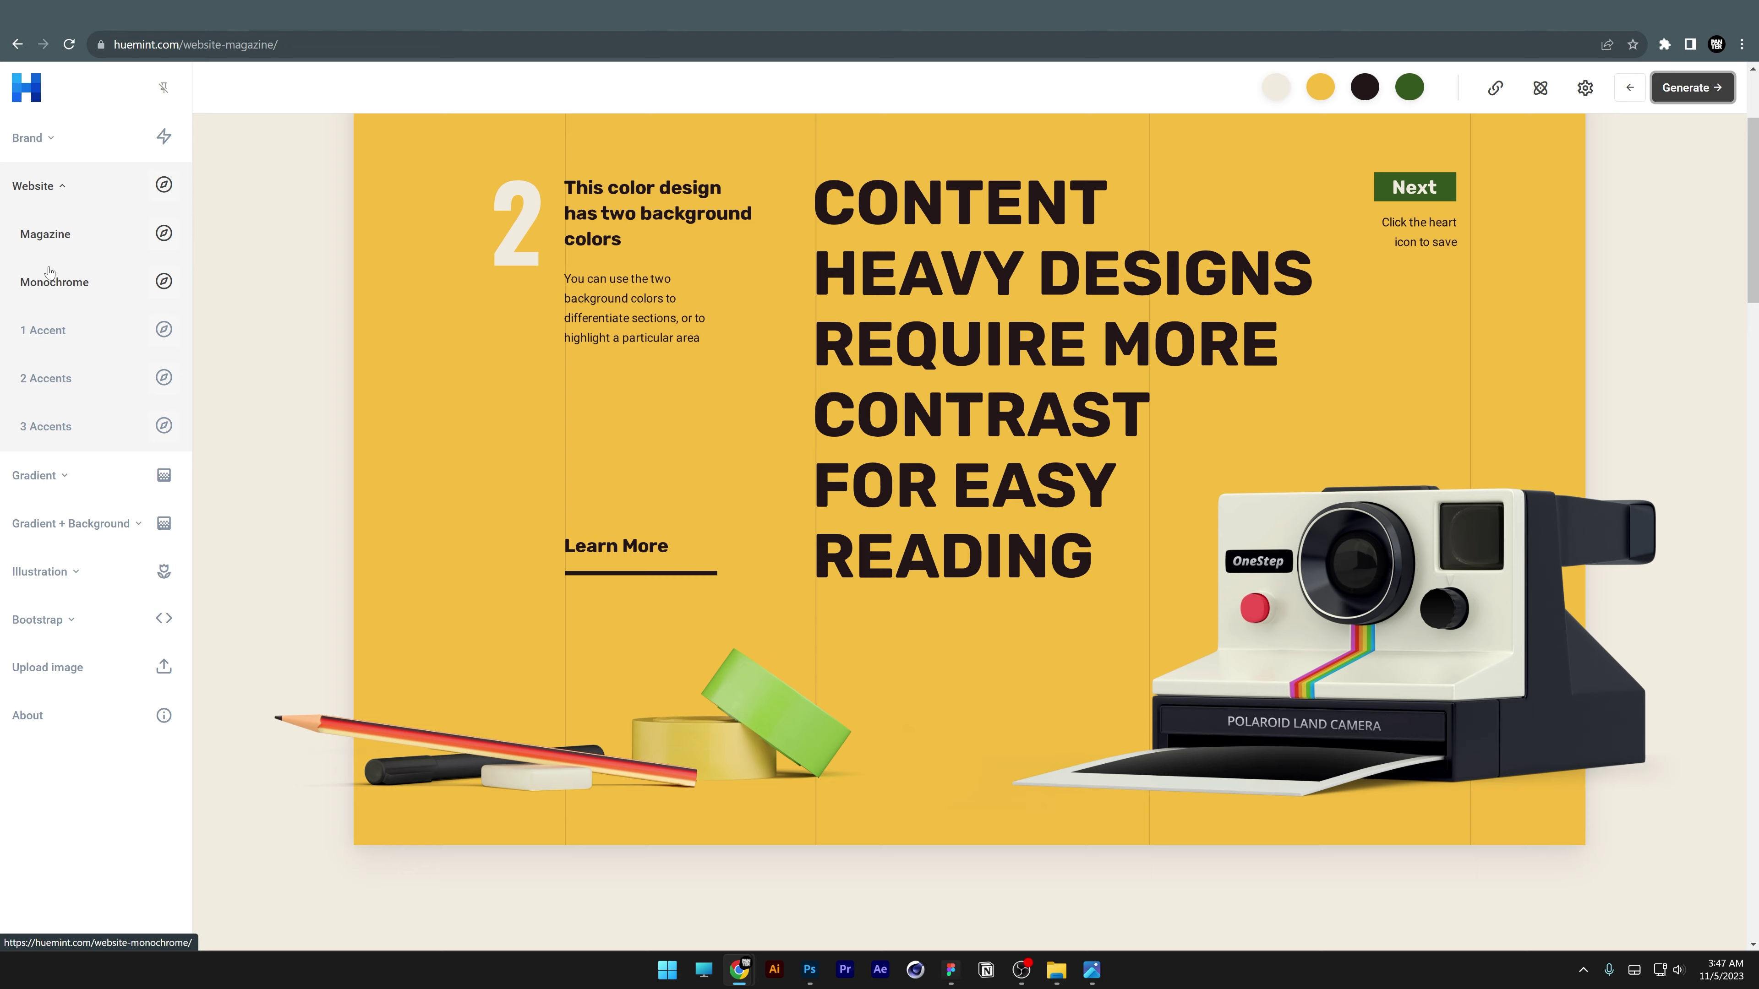
# - Browse the accent website mockups and scroll through the current one
pyautogui.click(61, 332)
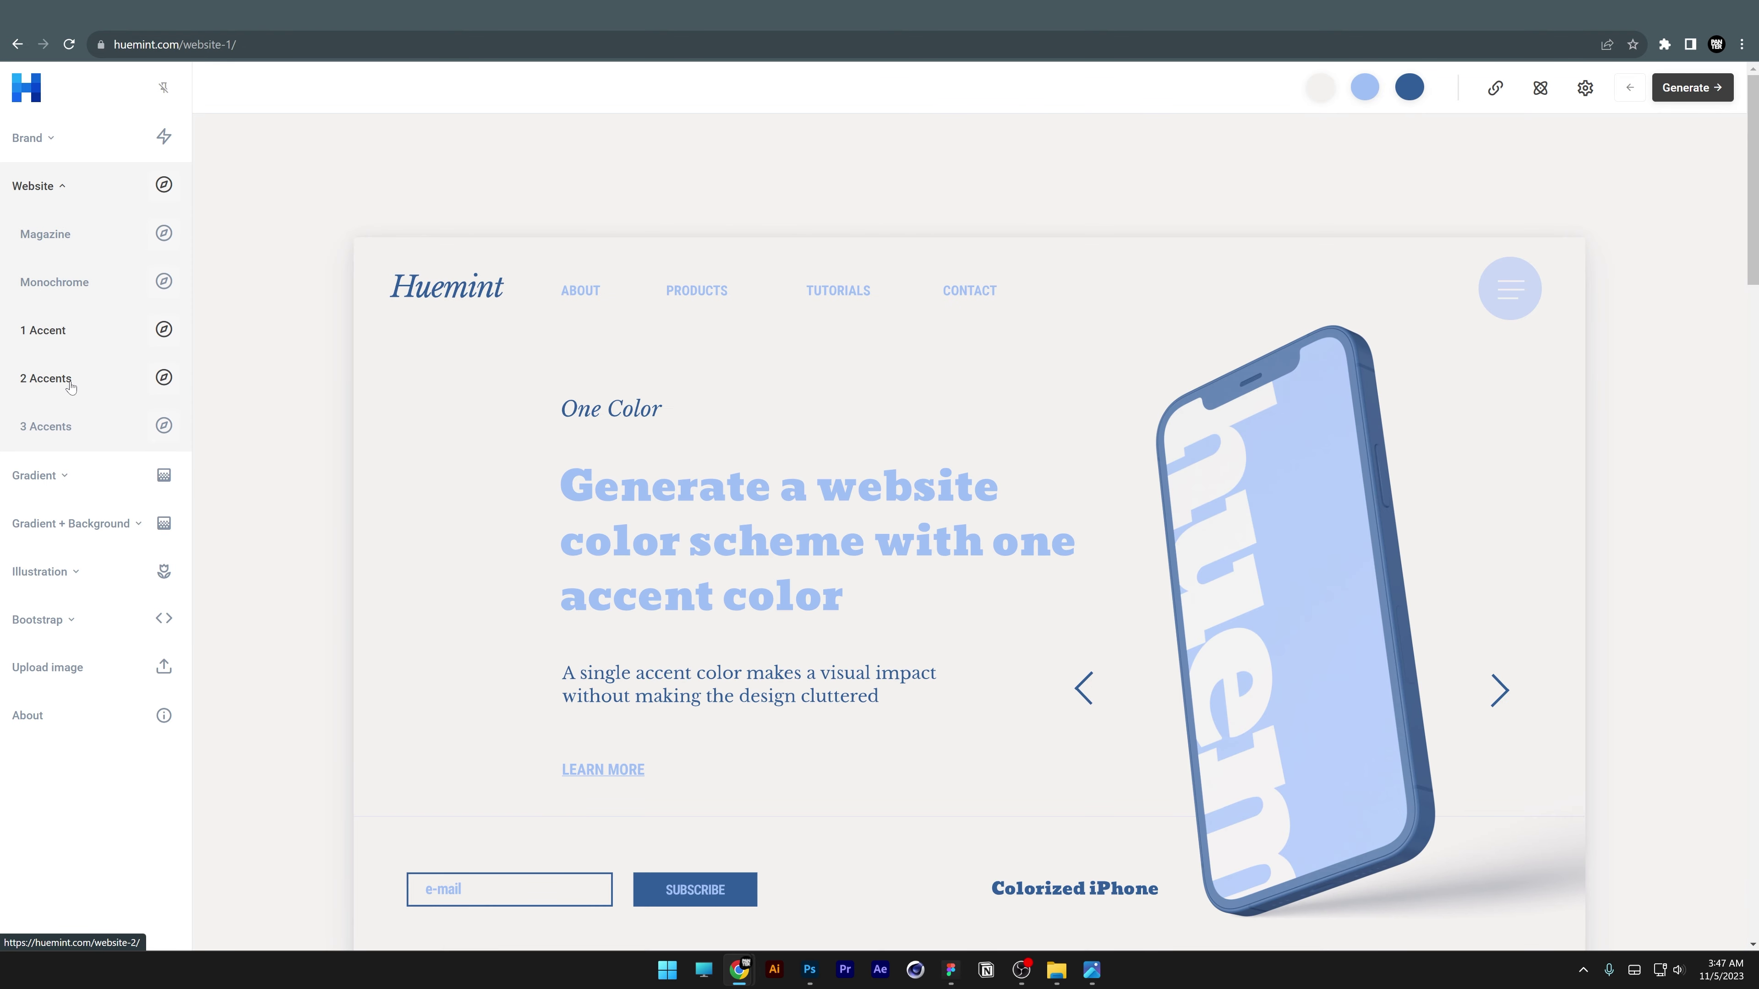
pyautogui.click(70, 386)
pyautogui.scroll(-10, 402, 414)
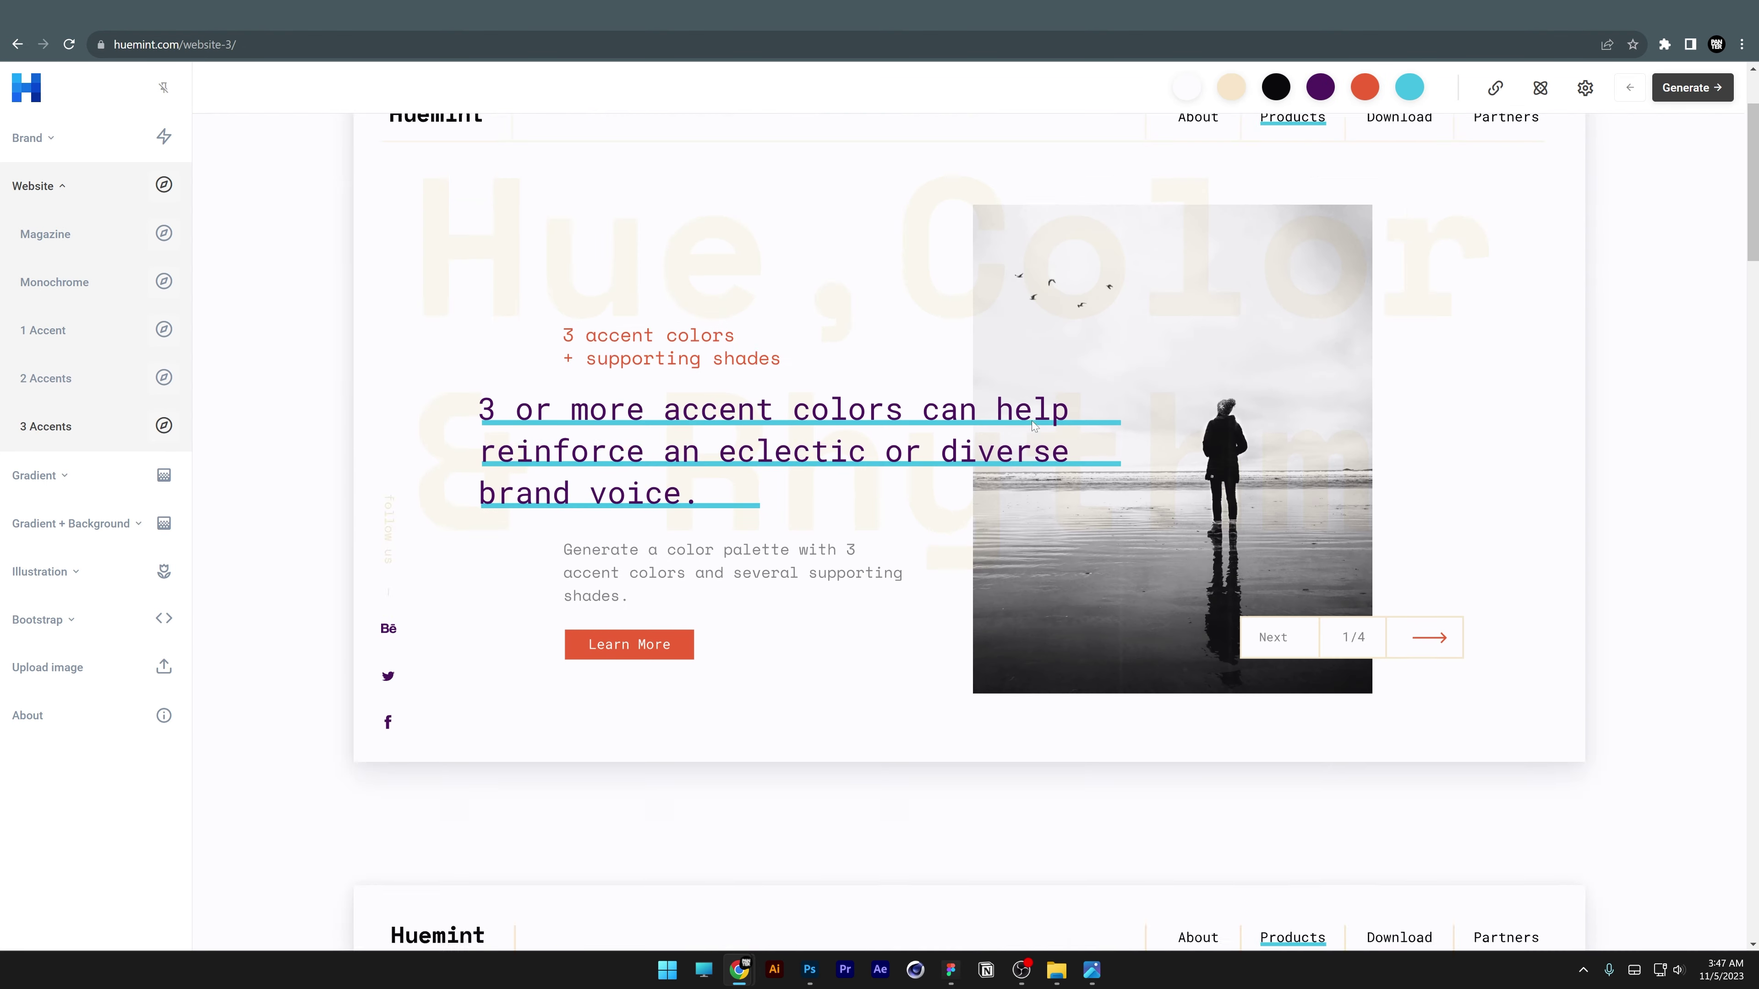
pyautogui.scroll(-15, 1363, 190)
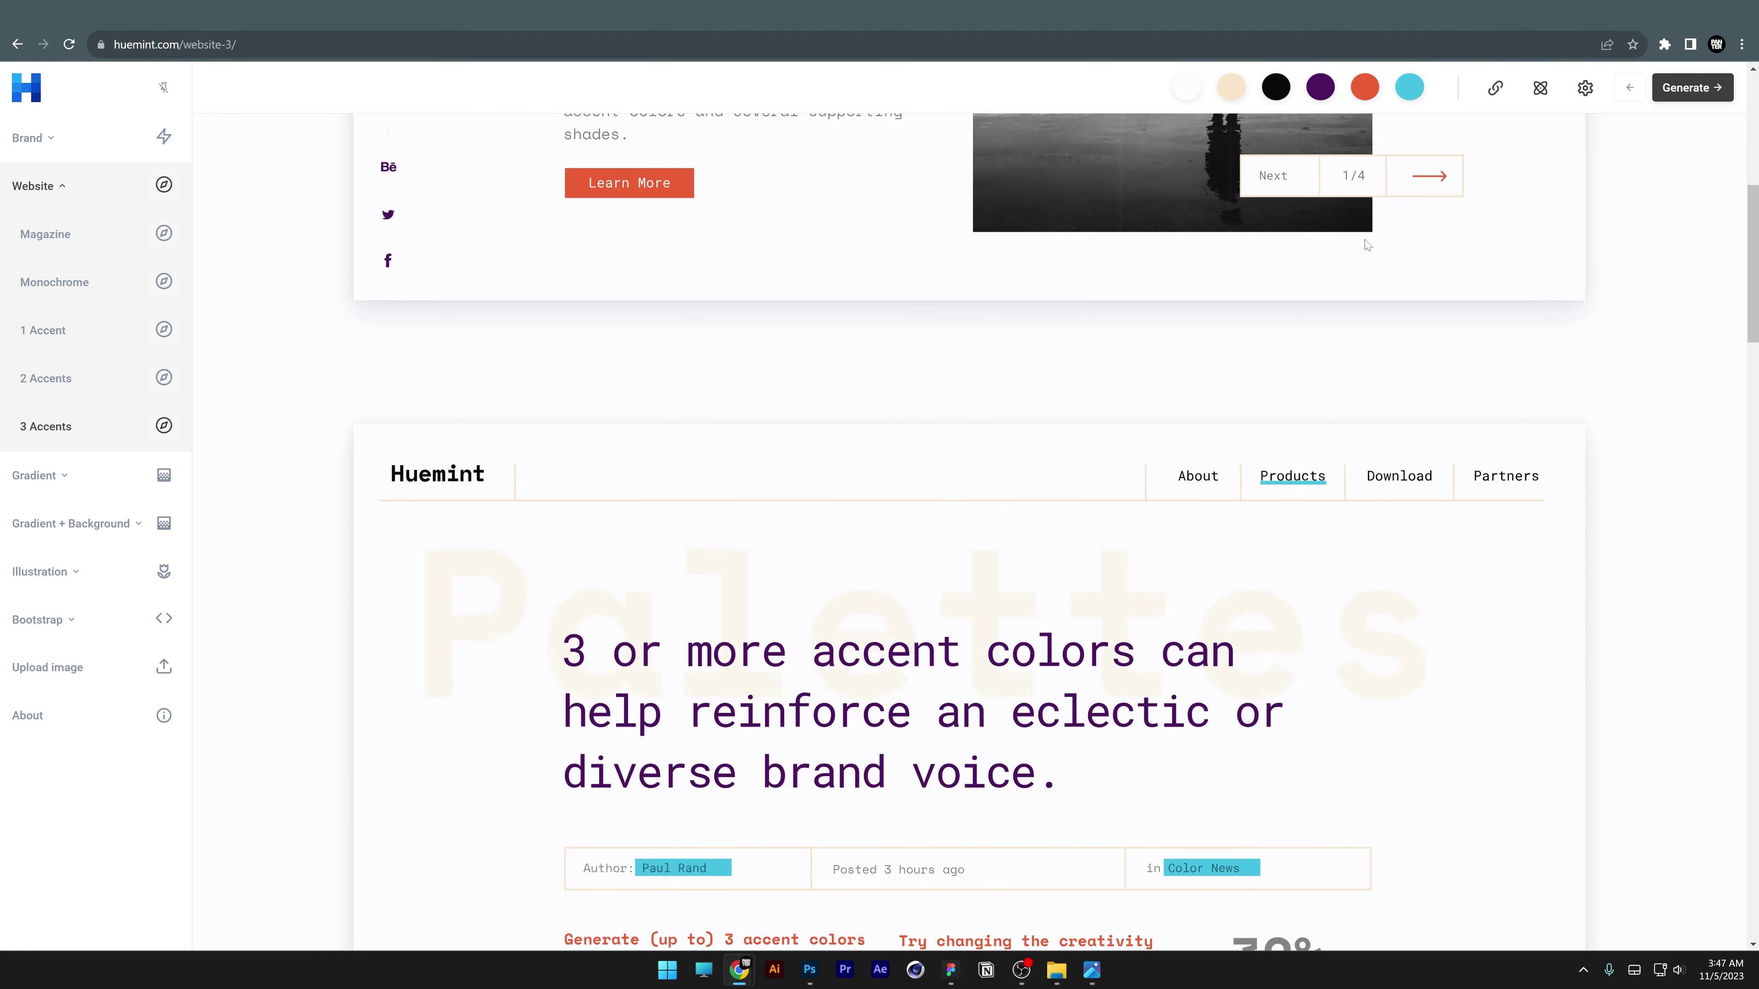
pyautogui.scroll(-8, 1367, 258)
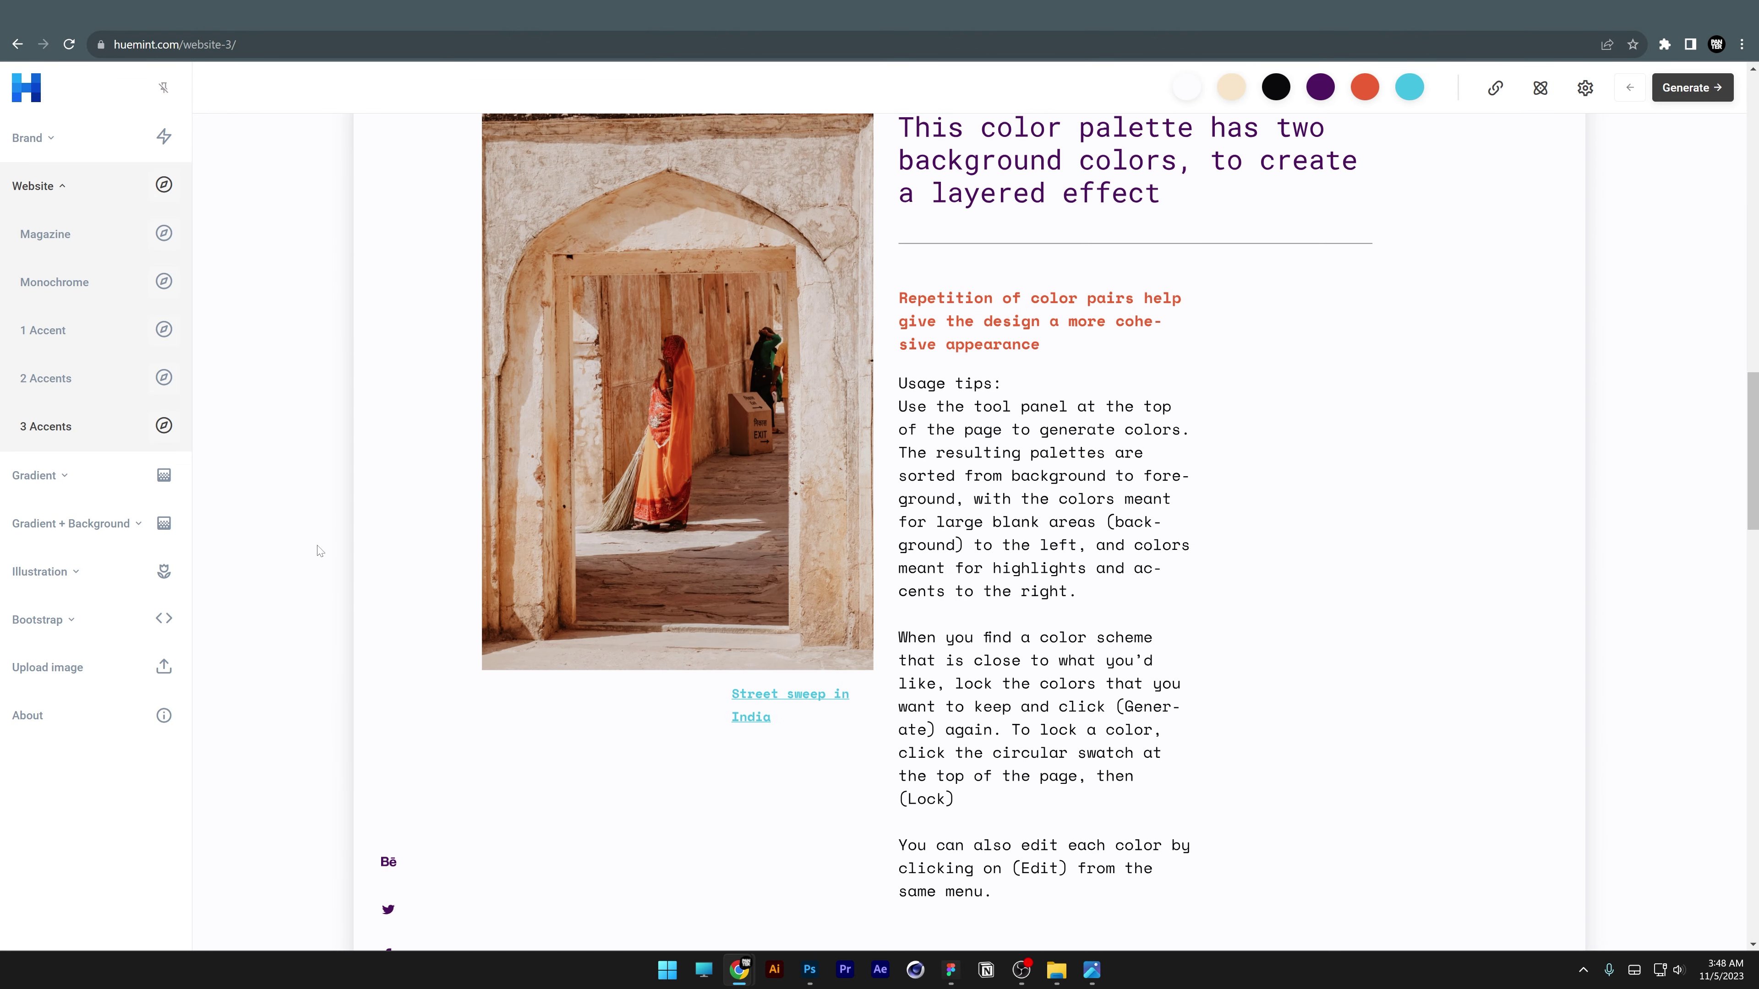
# - Expand Illustration and view the Illustration 1, 2 and 3 mockups in turn
pyautogui.click(83, 581)
pyautogui.click(82, 631)
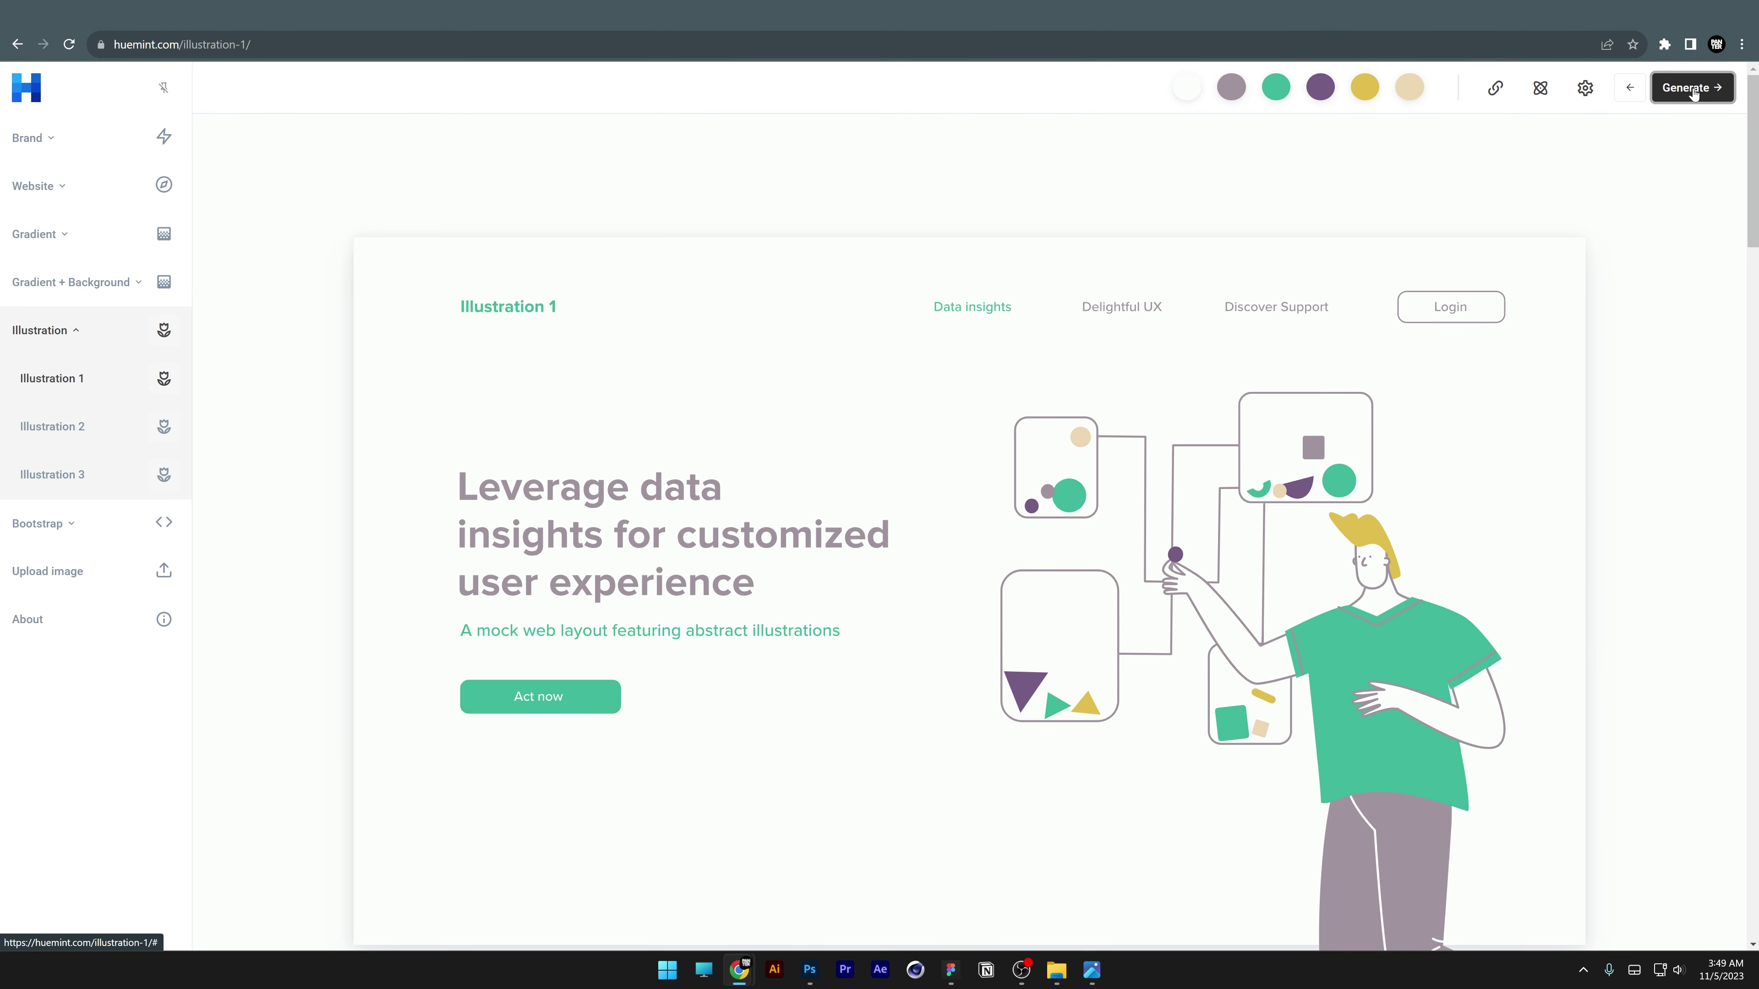
pyautogui.scroll(-8, 1598, 381)
pyautogui.scroll(-3, 1603, 374)
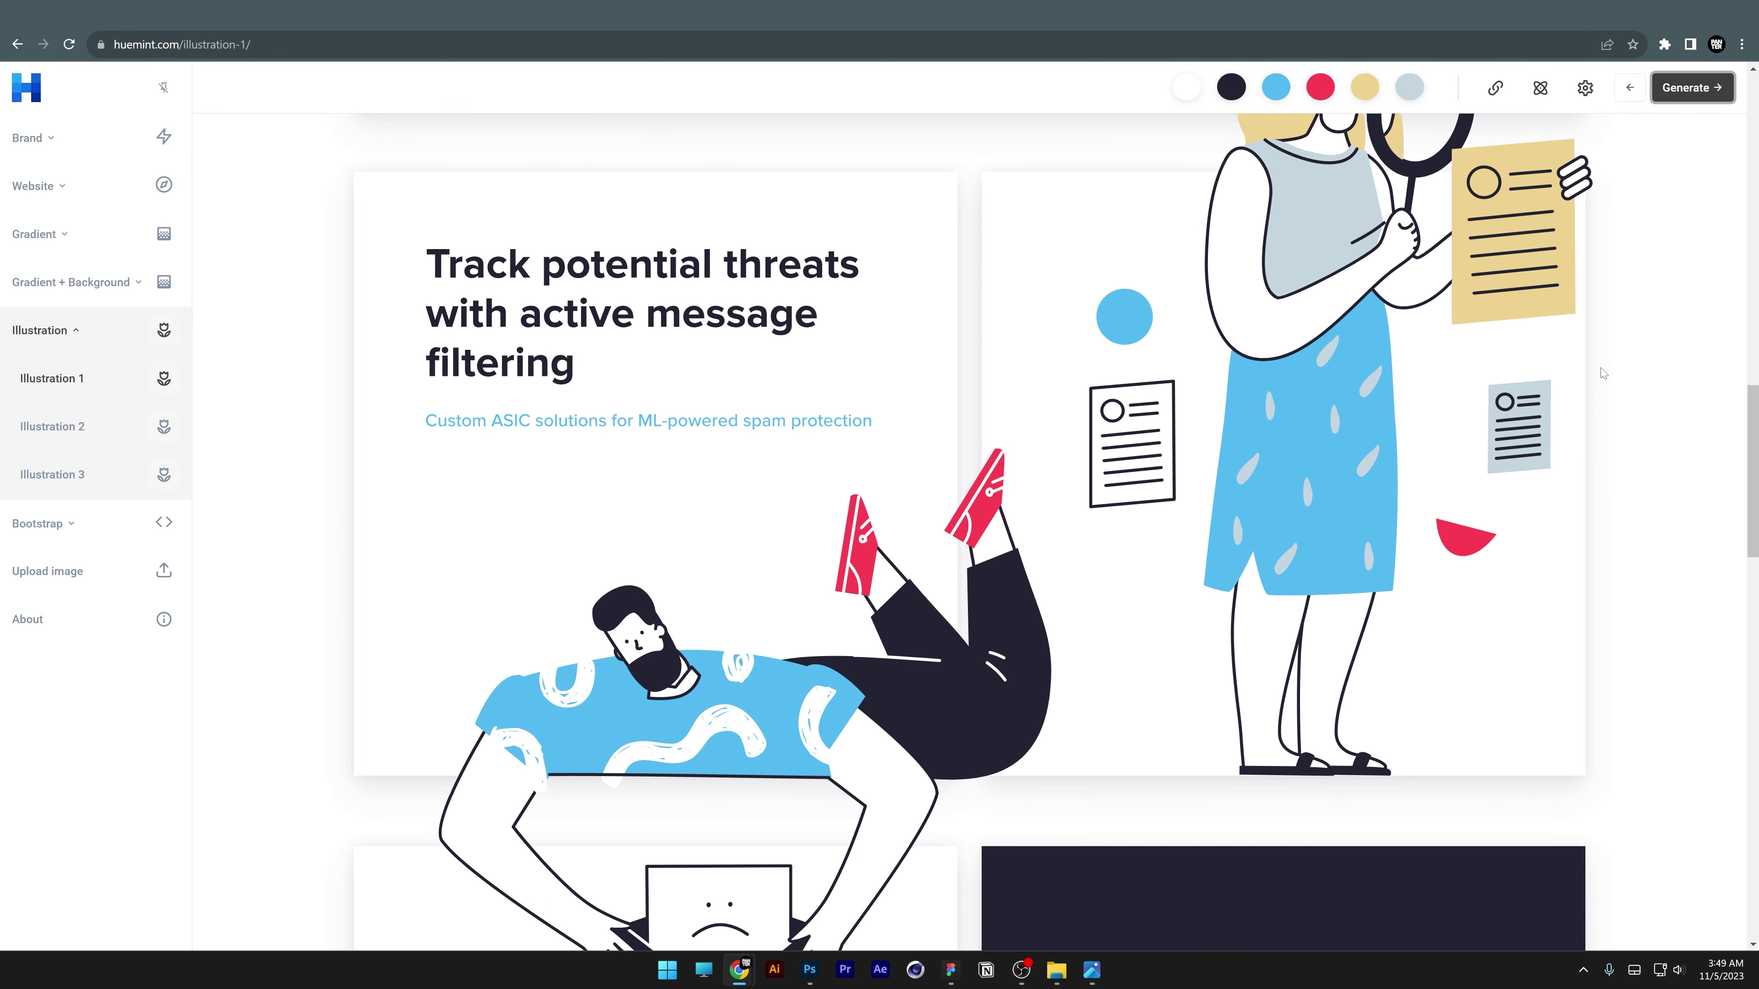
pyautogui.scroll(2, 1603, 374)
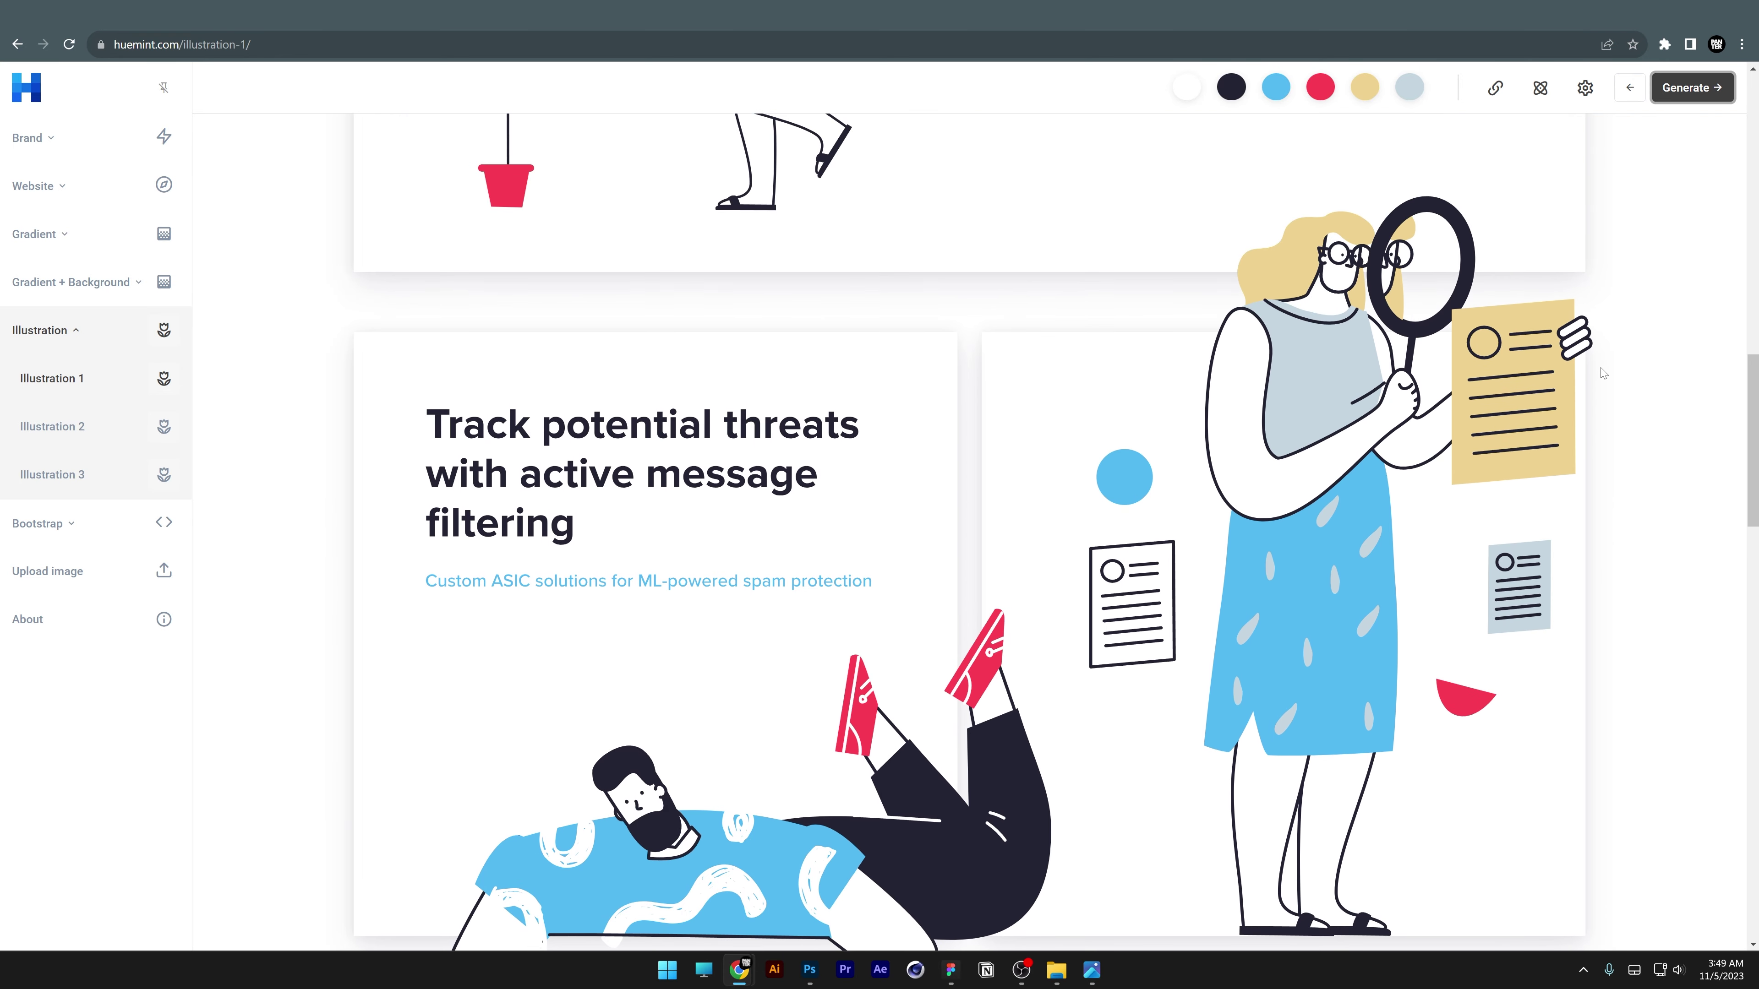
pyautogui.click(85, 438)
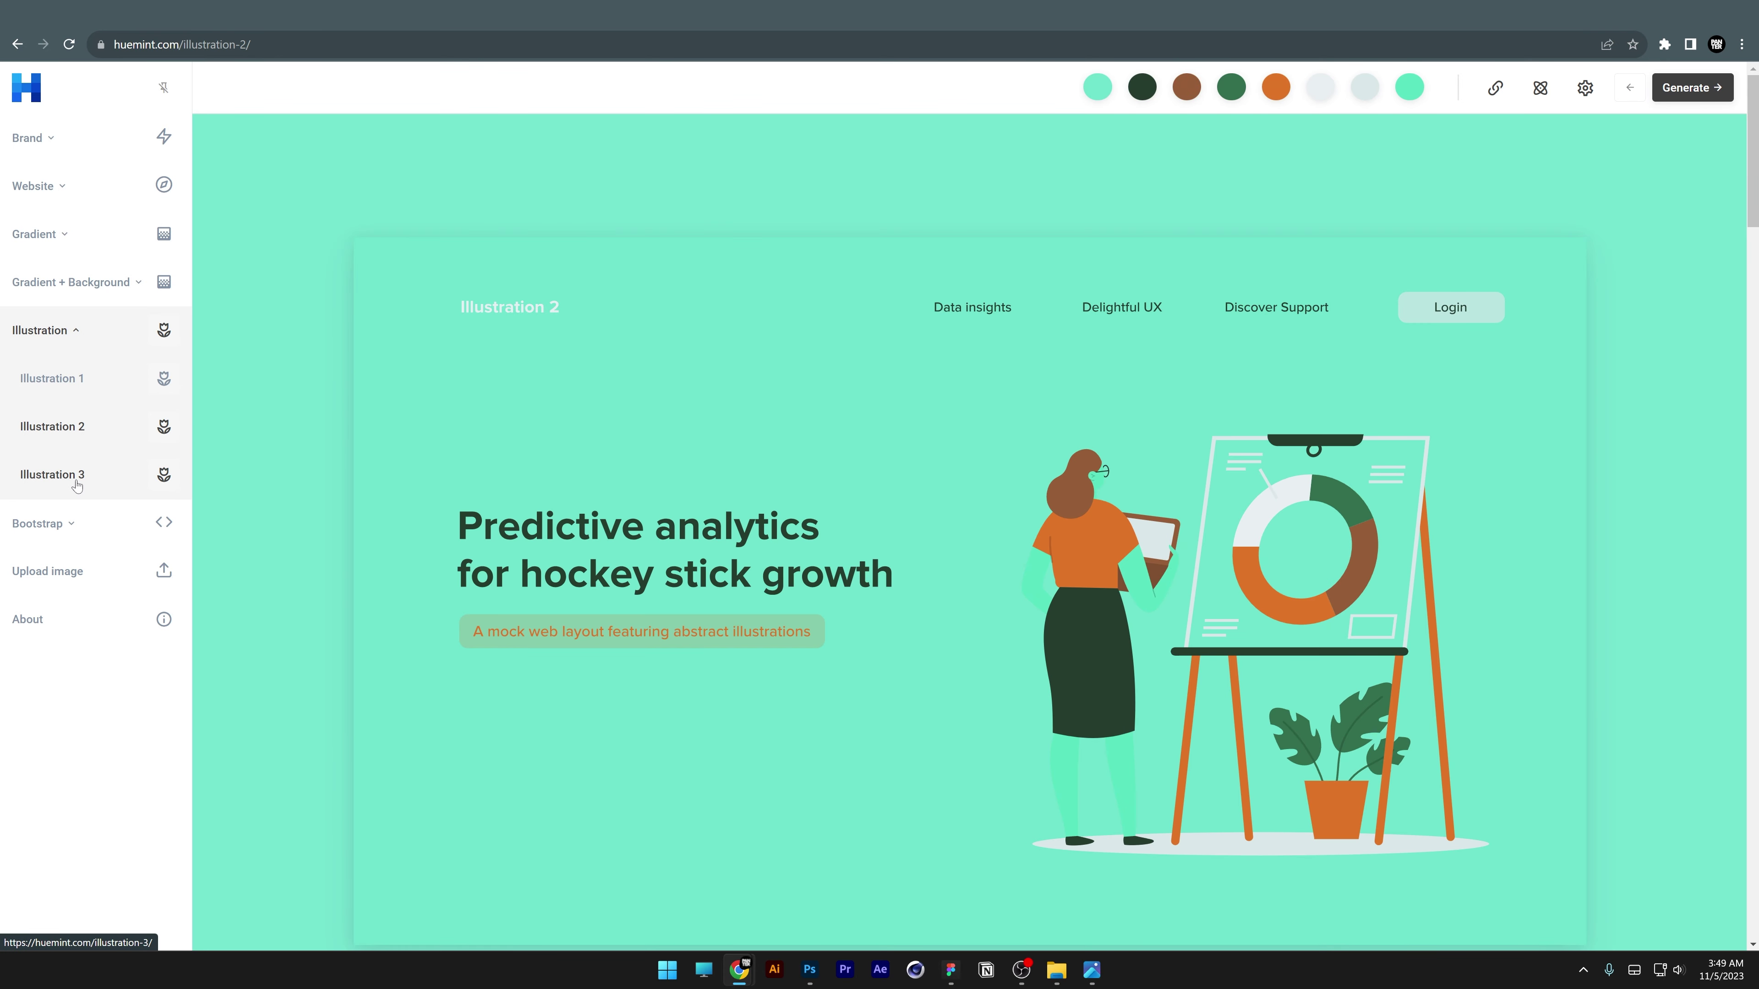
pyautogui.click(77, 485)
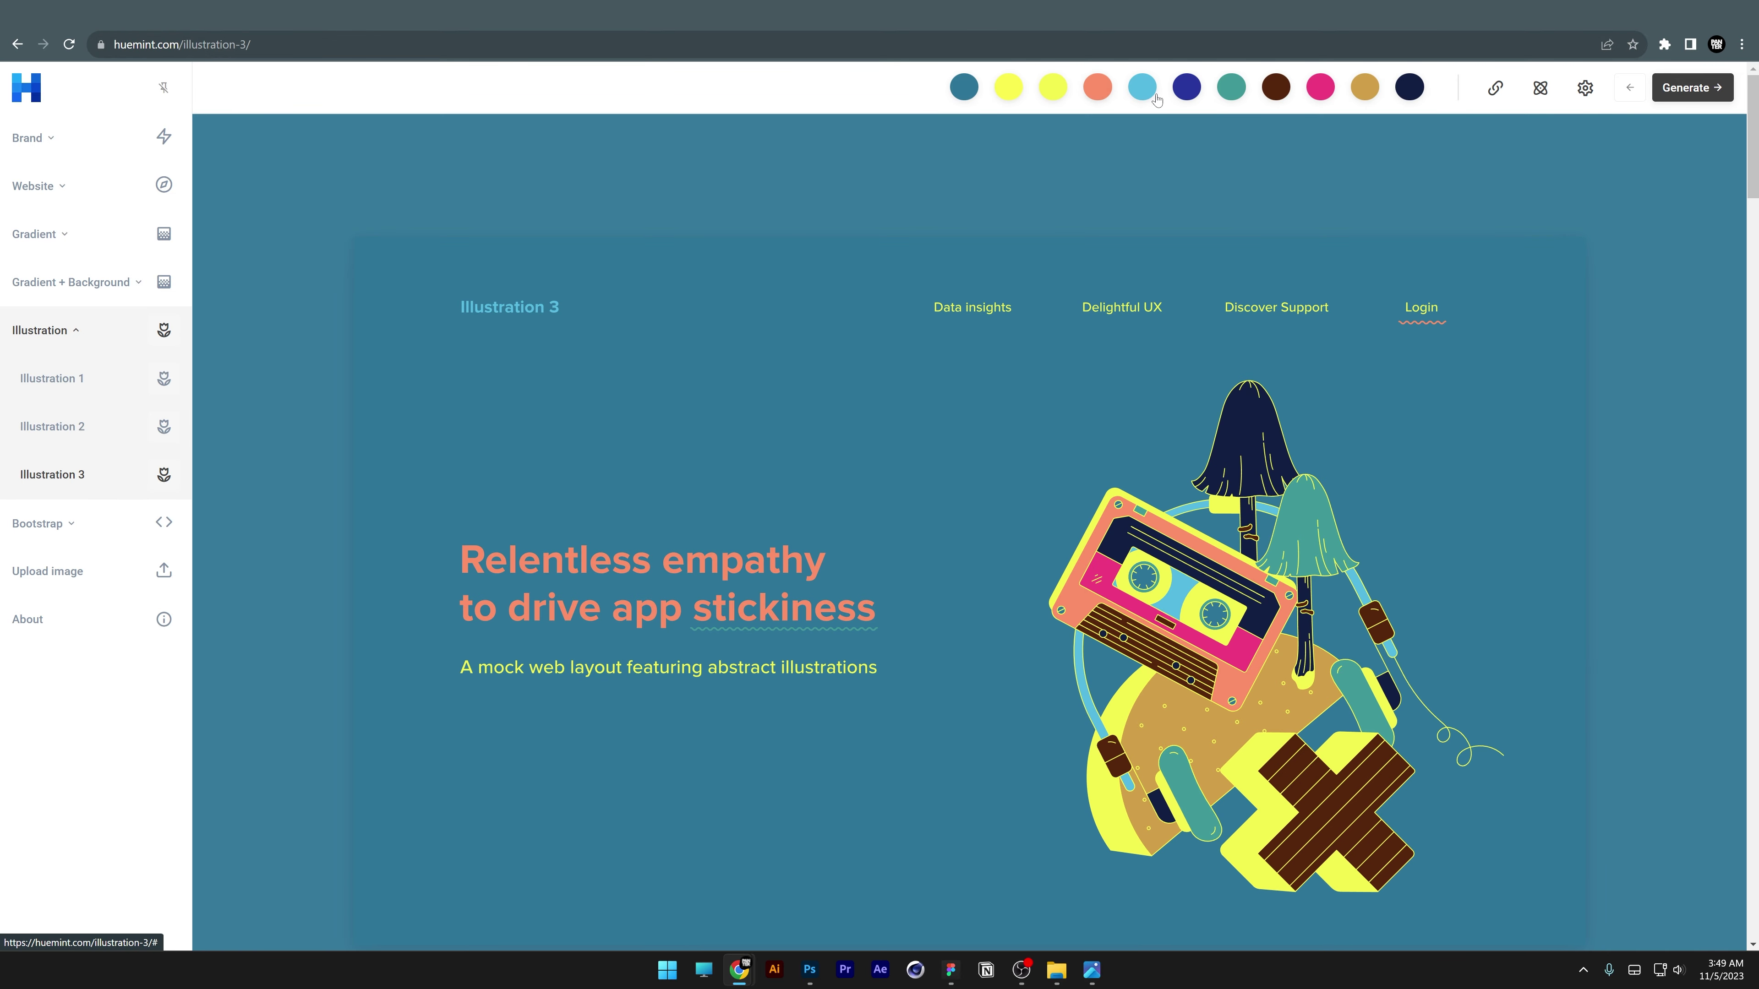
# - Generate palettes repeatedly on Illustration 3, ending with a red background and maroon, blue, mint illustrations
pyautogui.click(1716, 98)
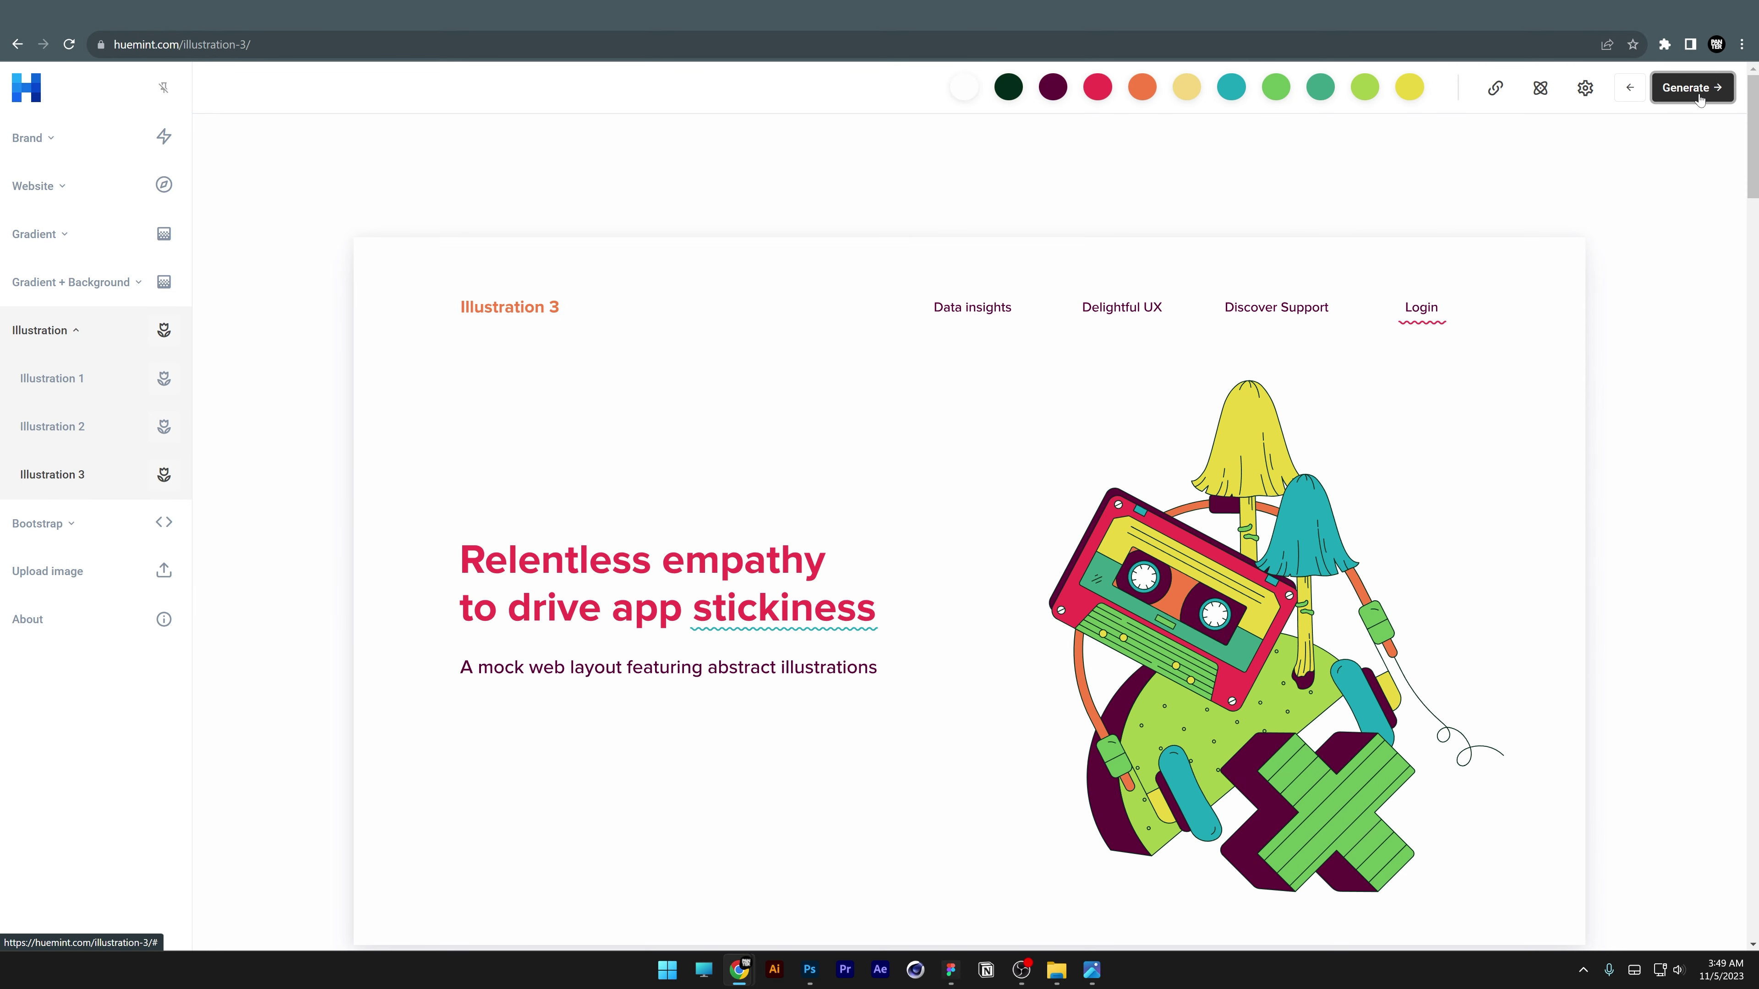
pyautogui.click(1692, 88)
pyautogui.click(1692, 87)
pyautogui.scroll(-7, 1492, 469)
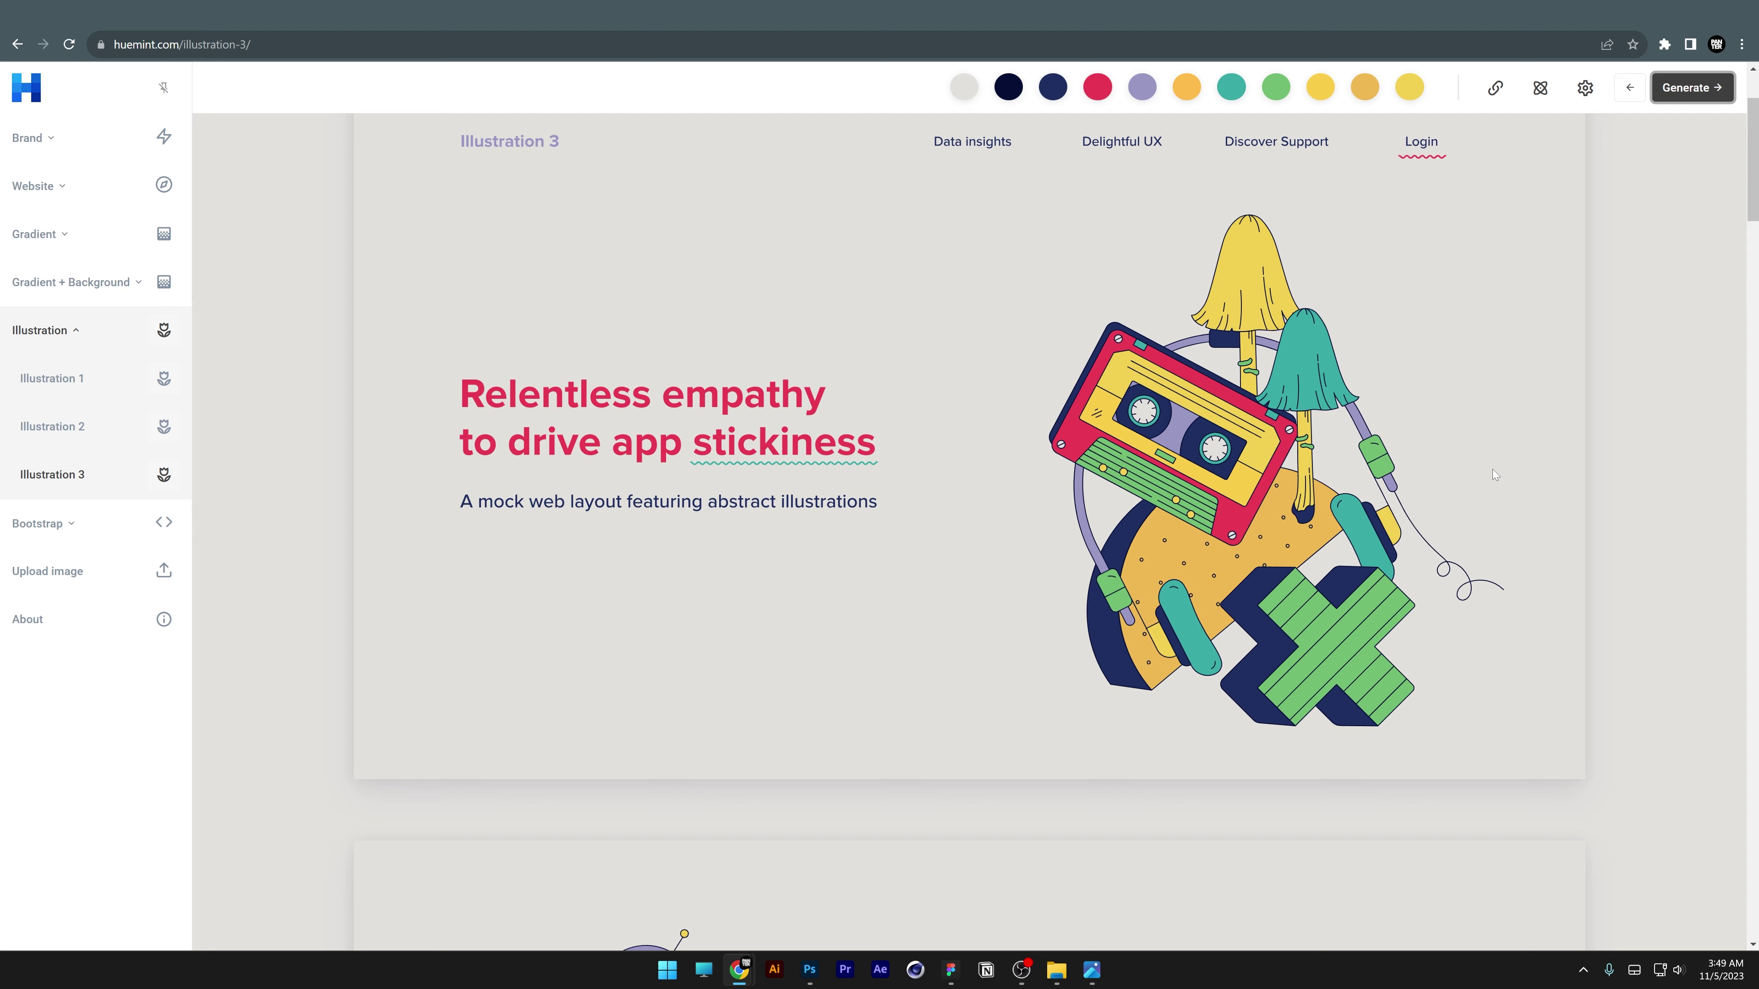
pyautogui.scroll(-2, 1493, 465)
pyautogui.scroll(-10, 1493, 464)
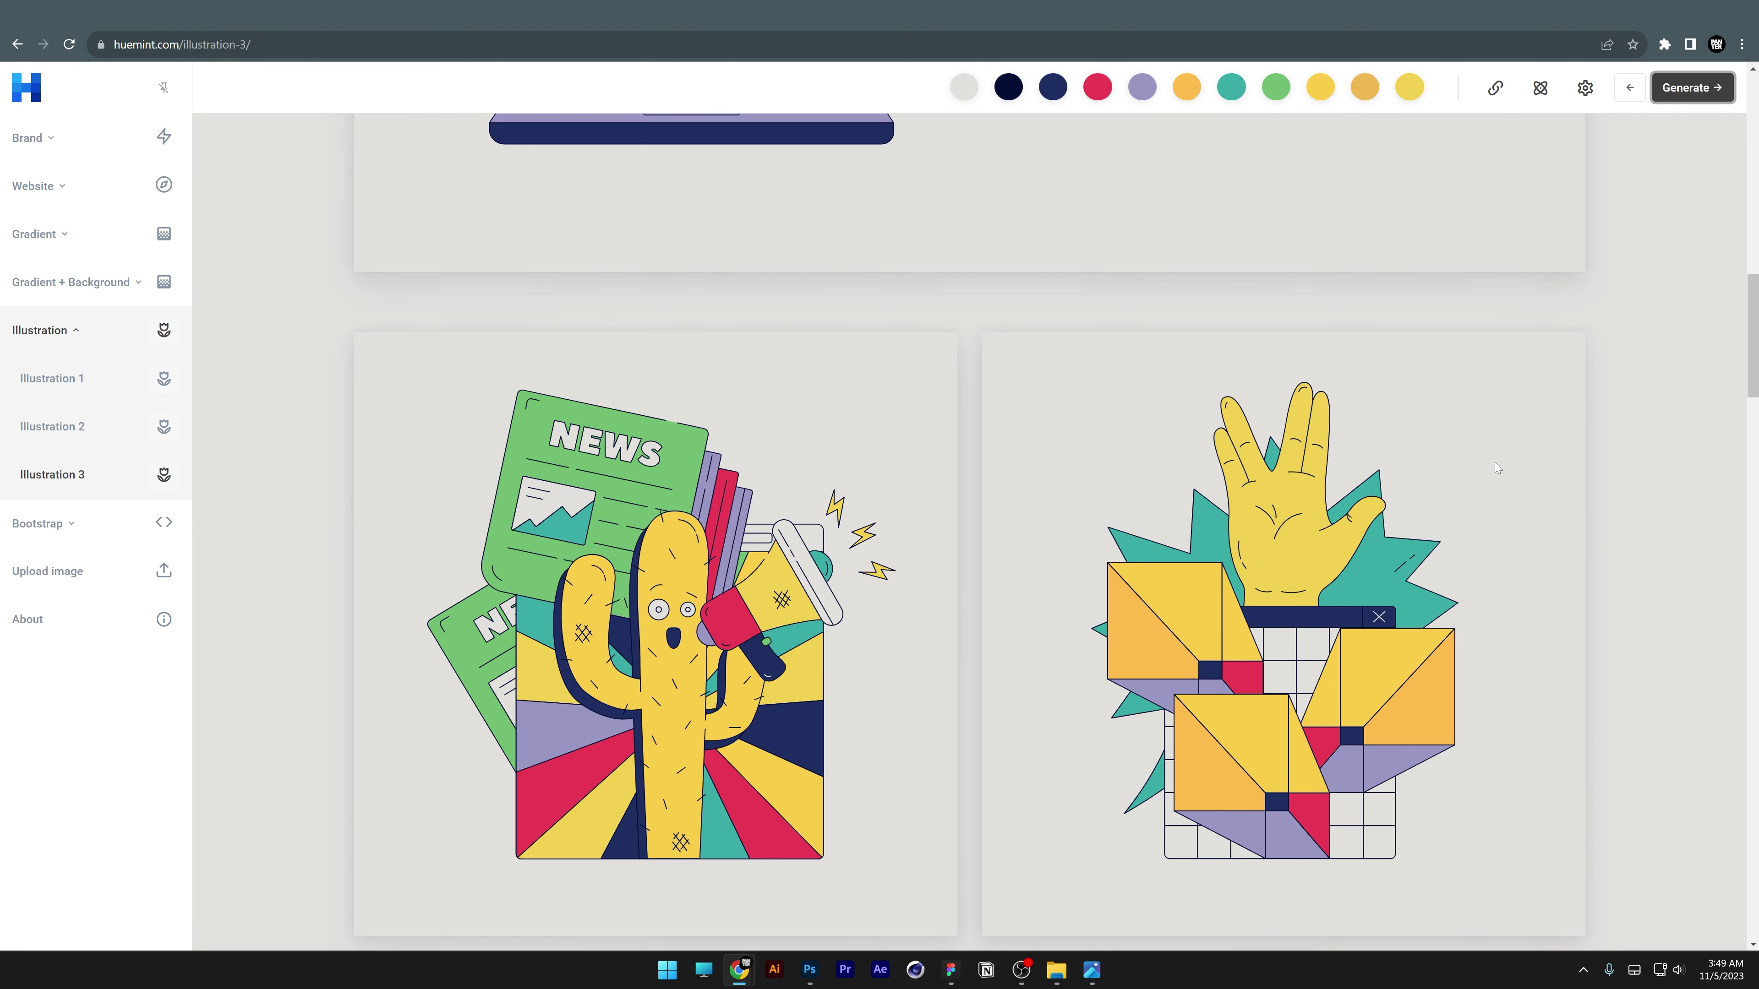
pyautogui.click(1709, 103)
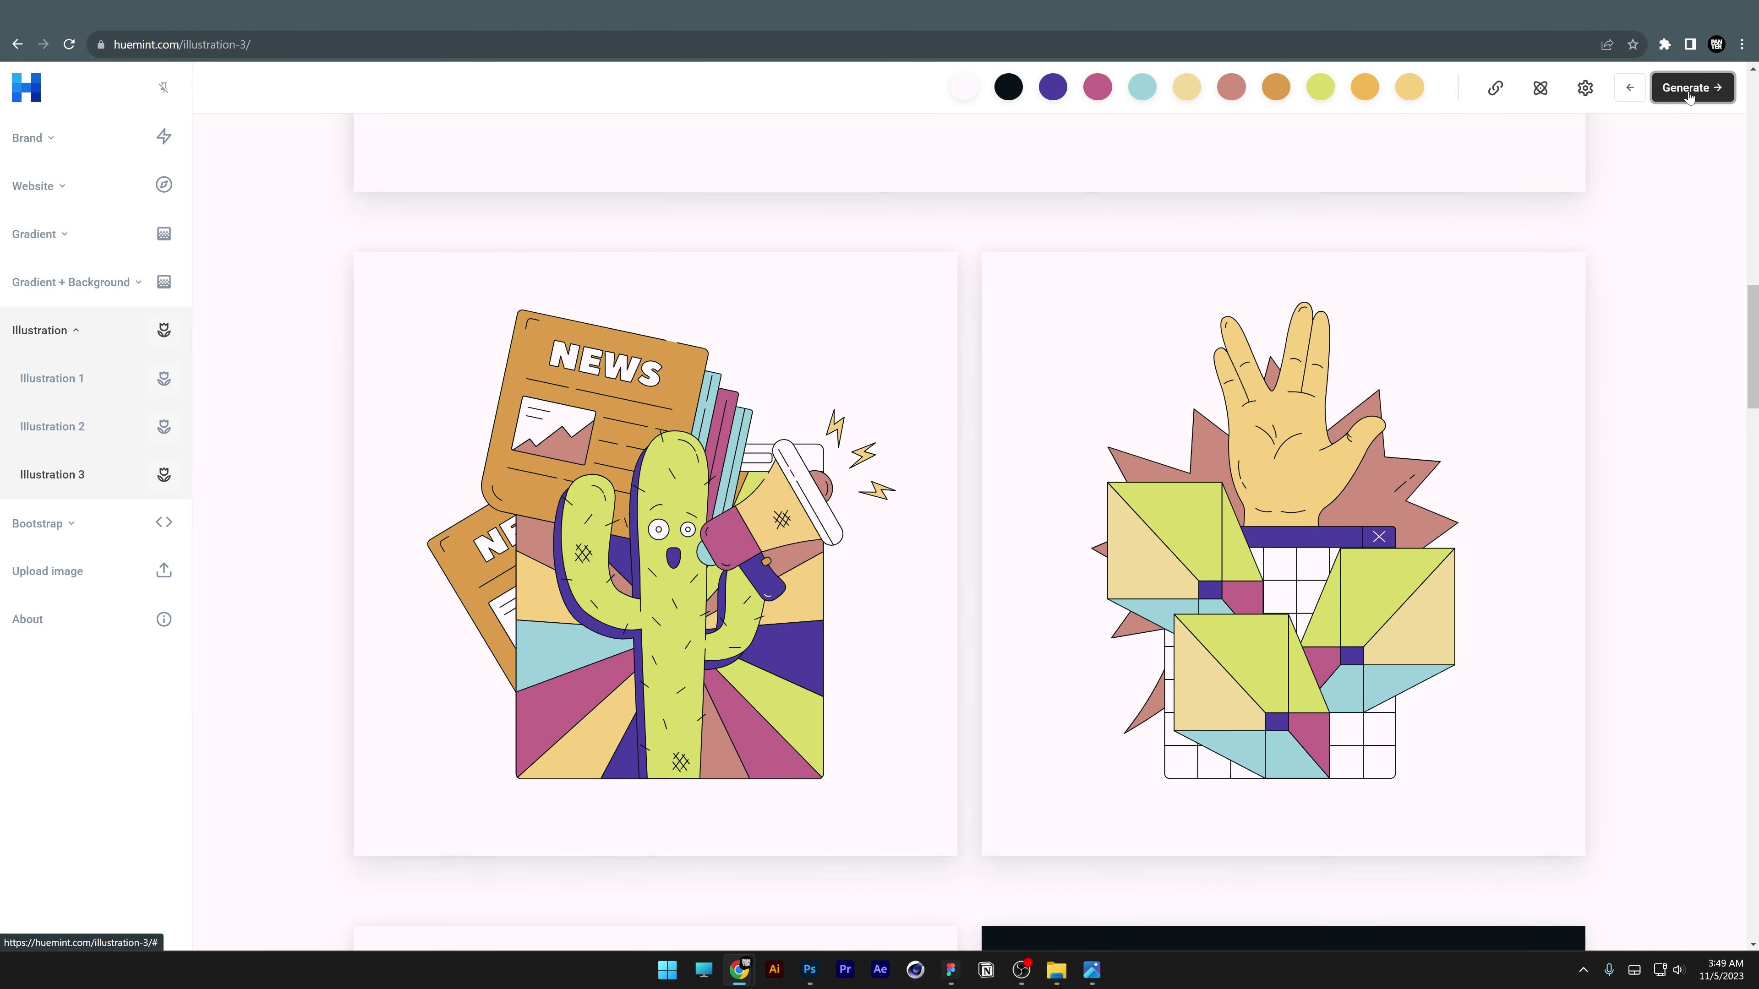
pyautogui.click(1690, 91)
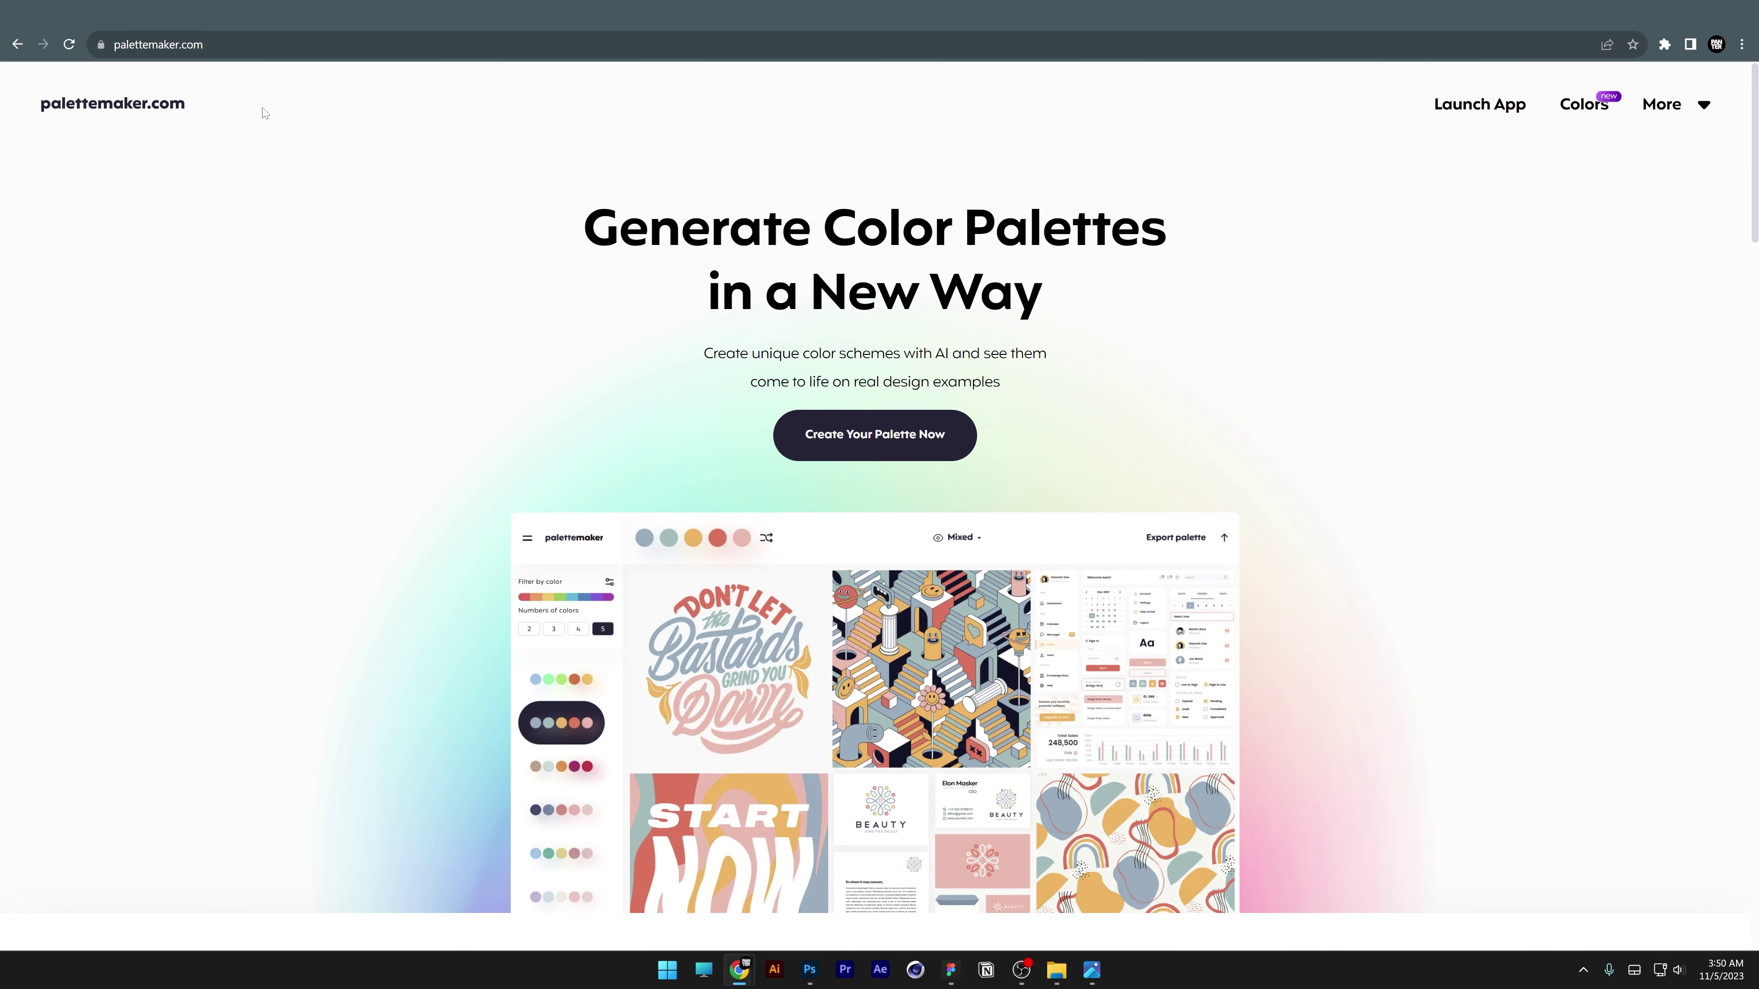
# - Open the Palettemaker app from the landing page and scroll through the design mockups
pyautogui.scroll(-2, 699, 275)
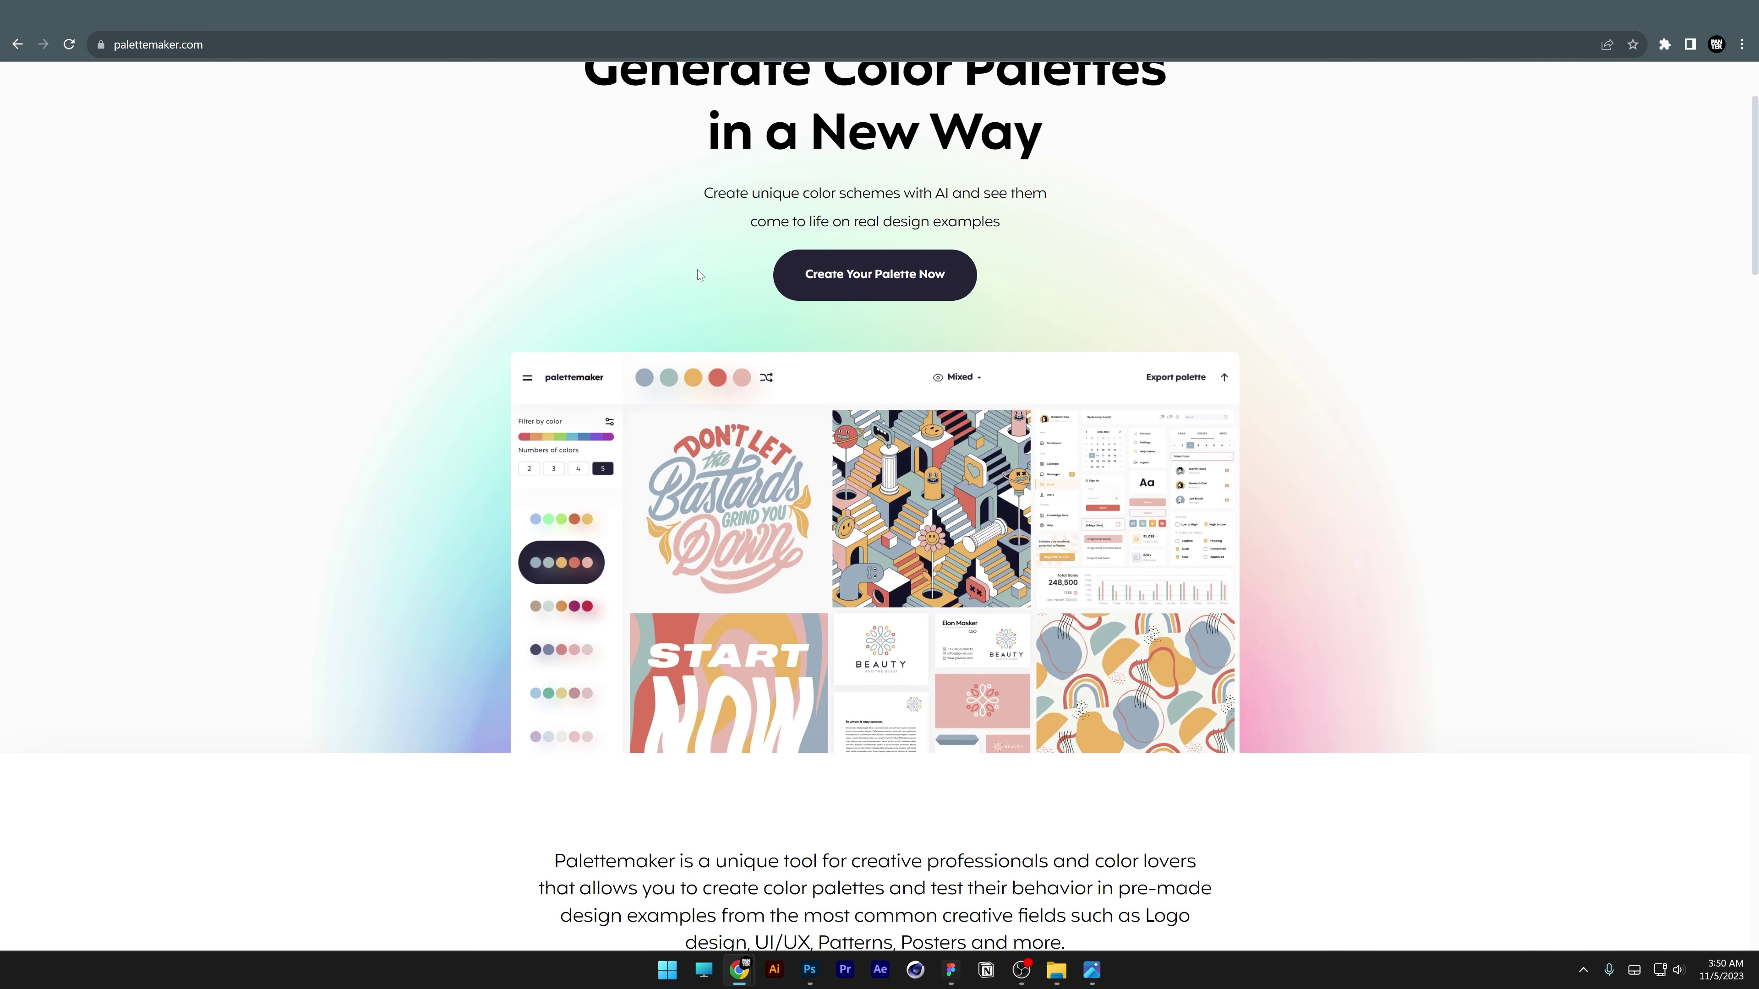
pyautogui.click(900, 284)
pyautogui.scroll(-7, 947, 297)
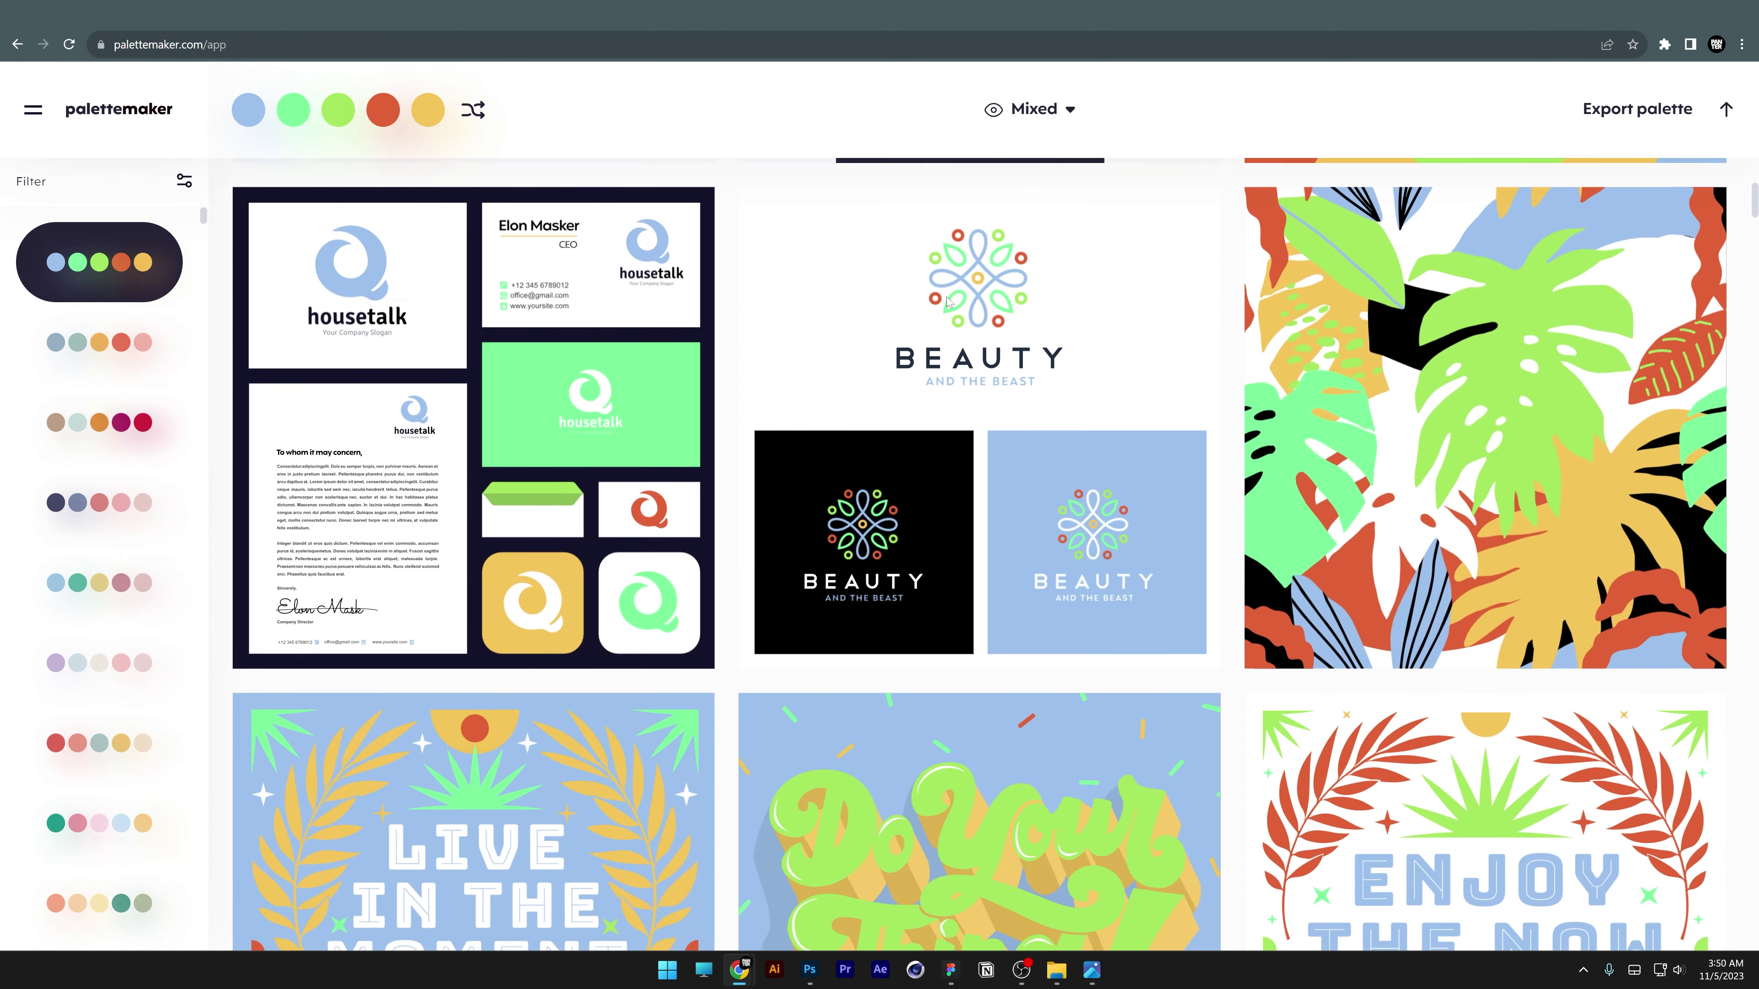
pyautogui.scroll(-13, 947, 301)
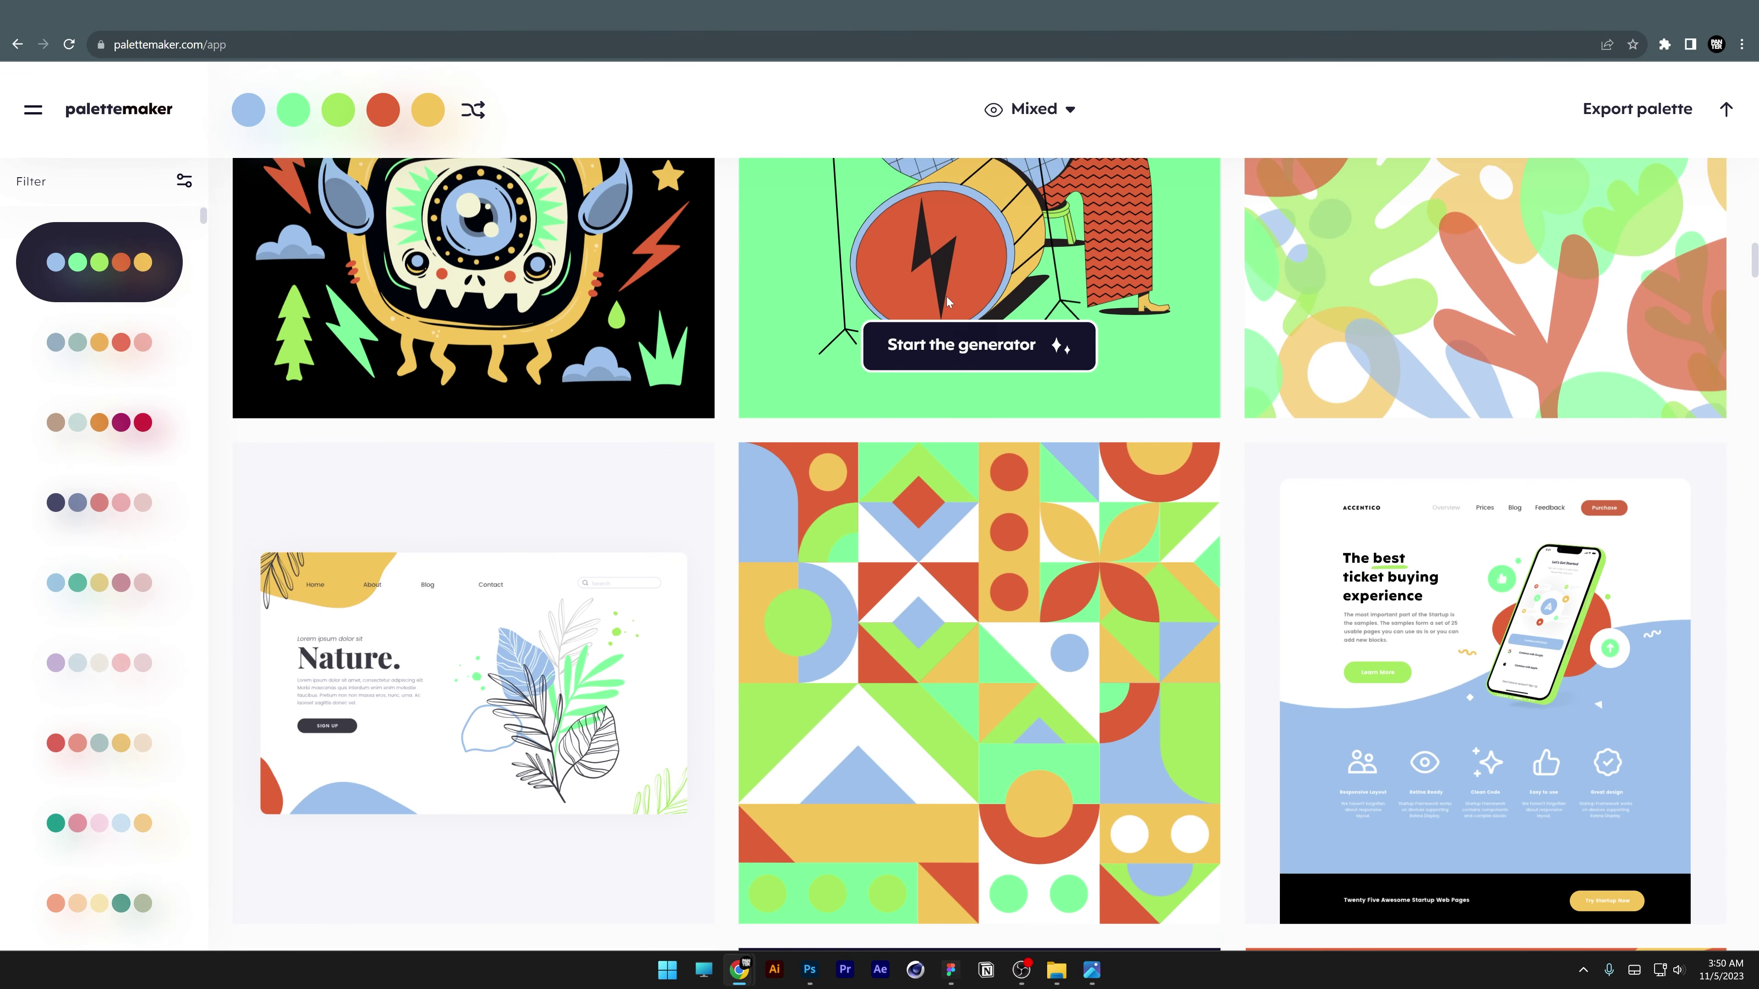
# - Shuffle colours twice, apply the salmon, peach, yellow, teal and sage palette, then shuffle again
pyautogui.click(473, 111)
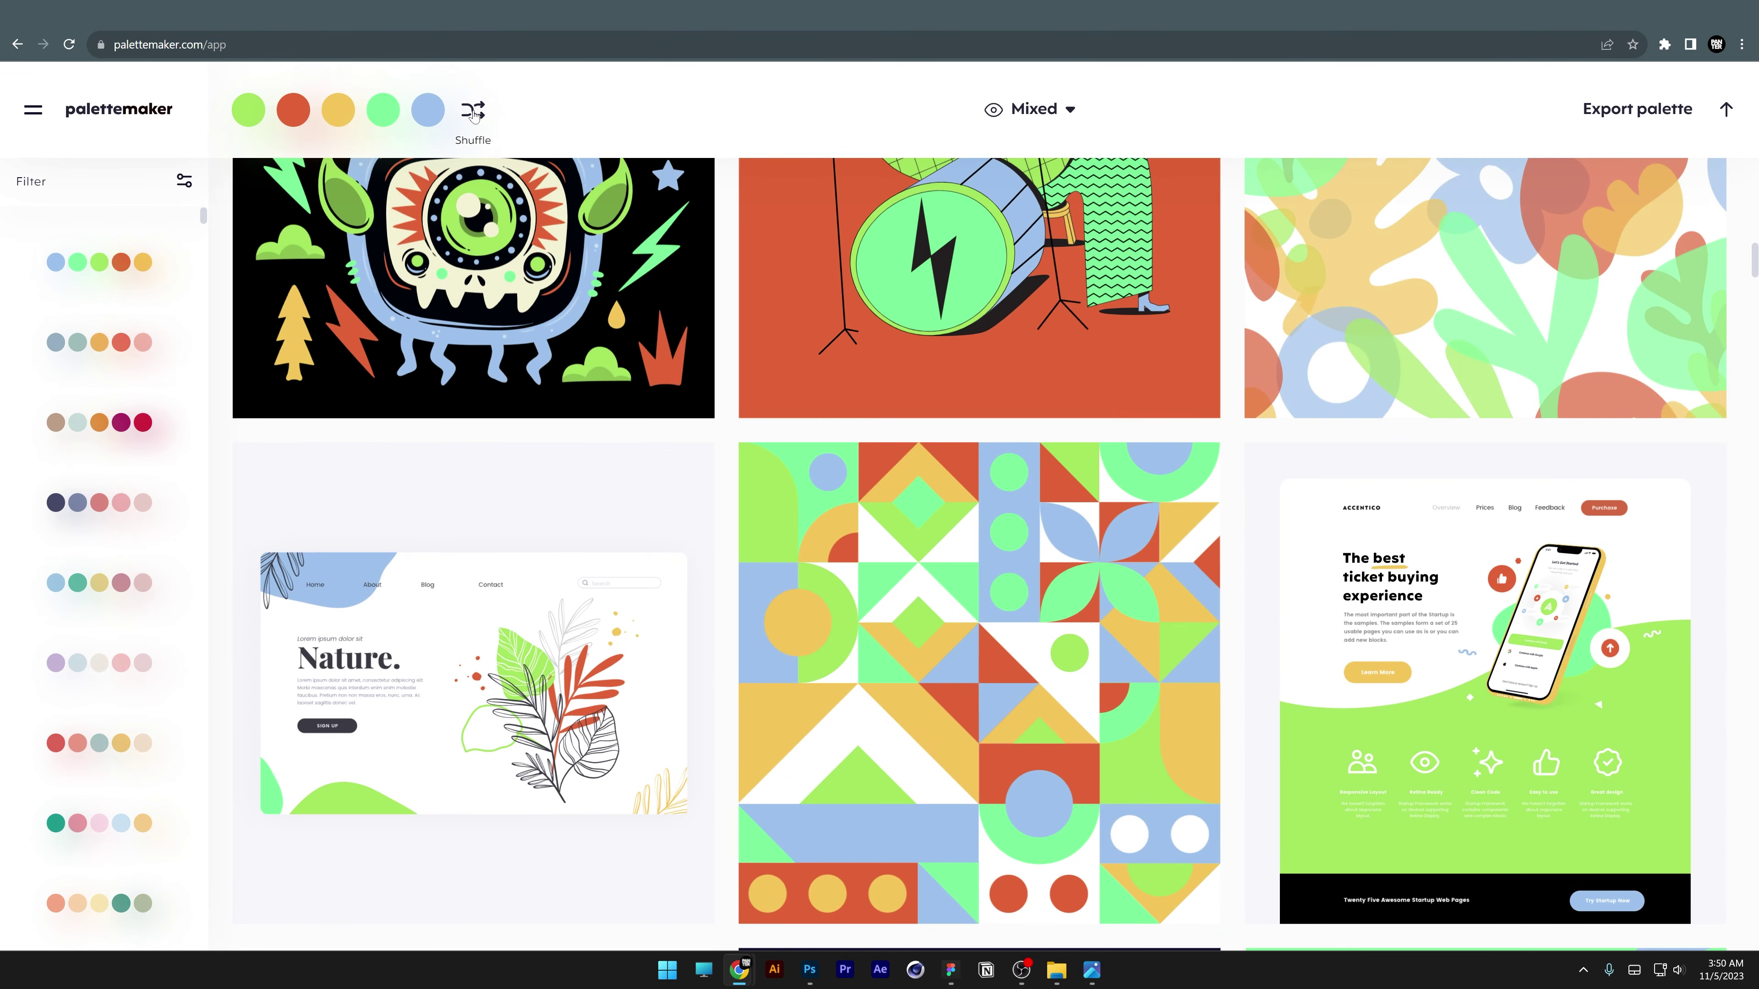
pyautogui.click(474, 110)
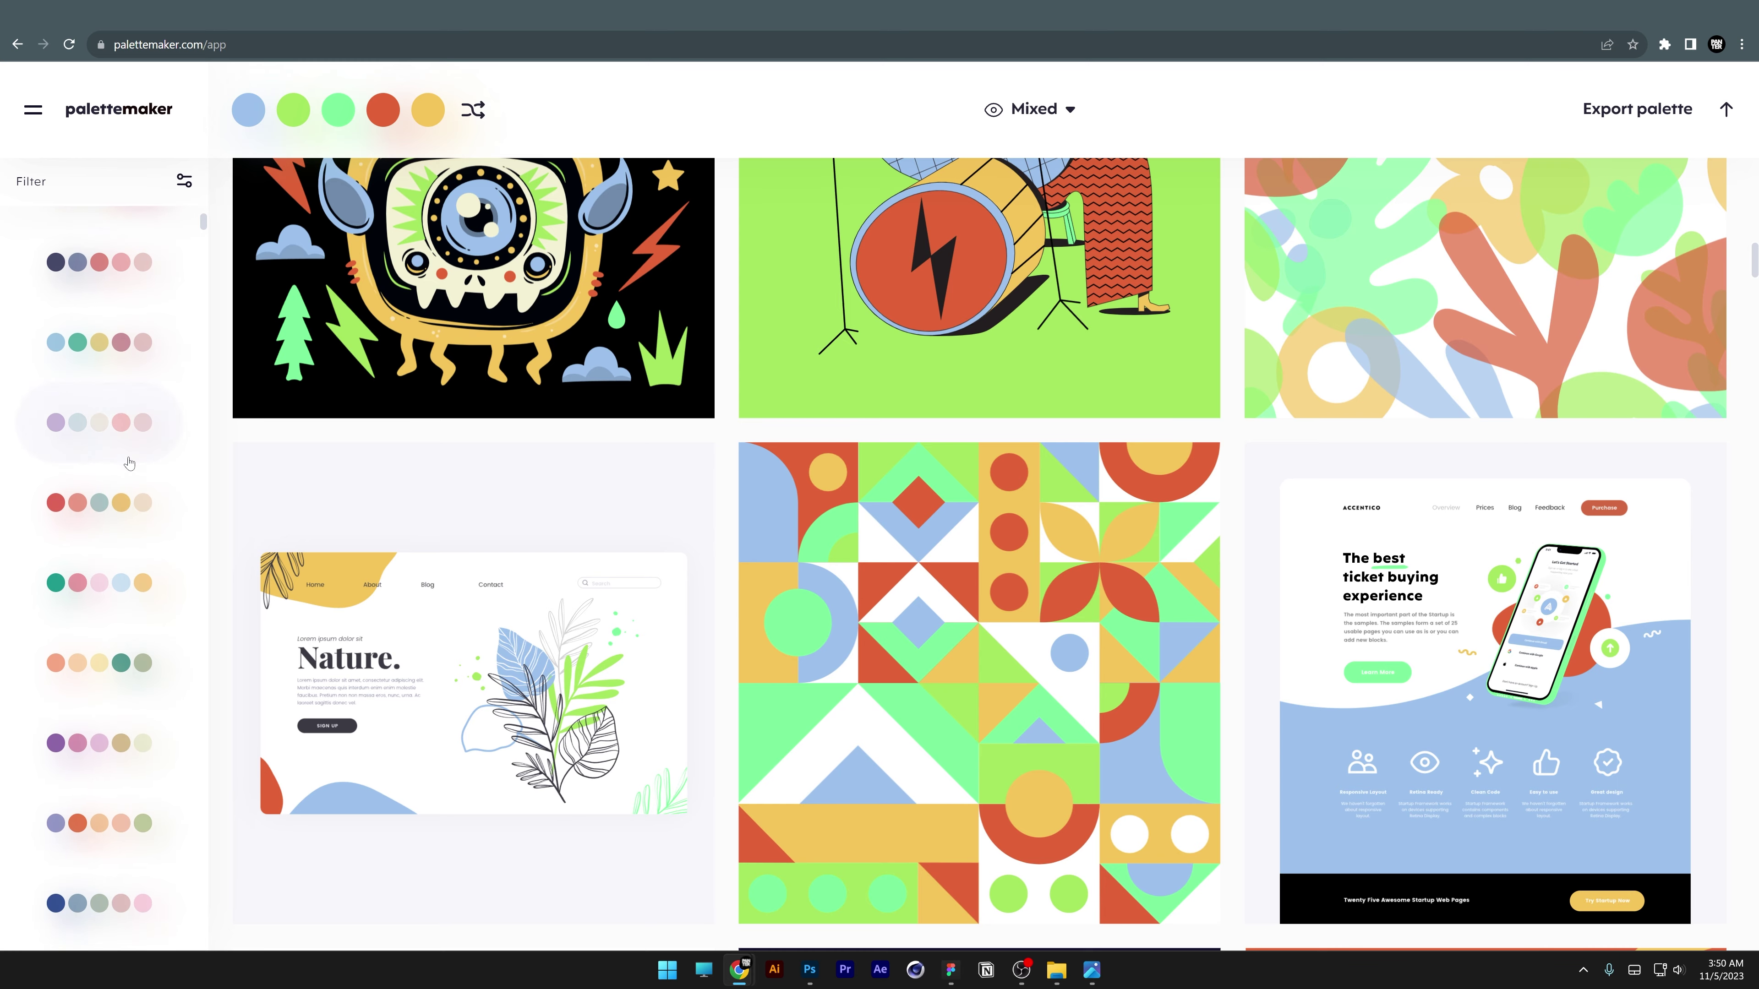
pyautogui.click(99, 902)
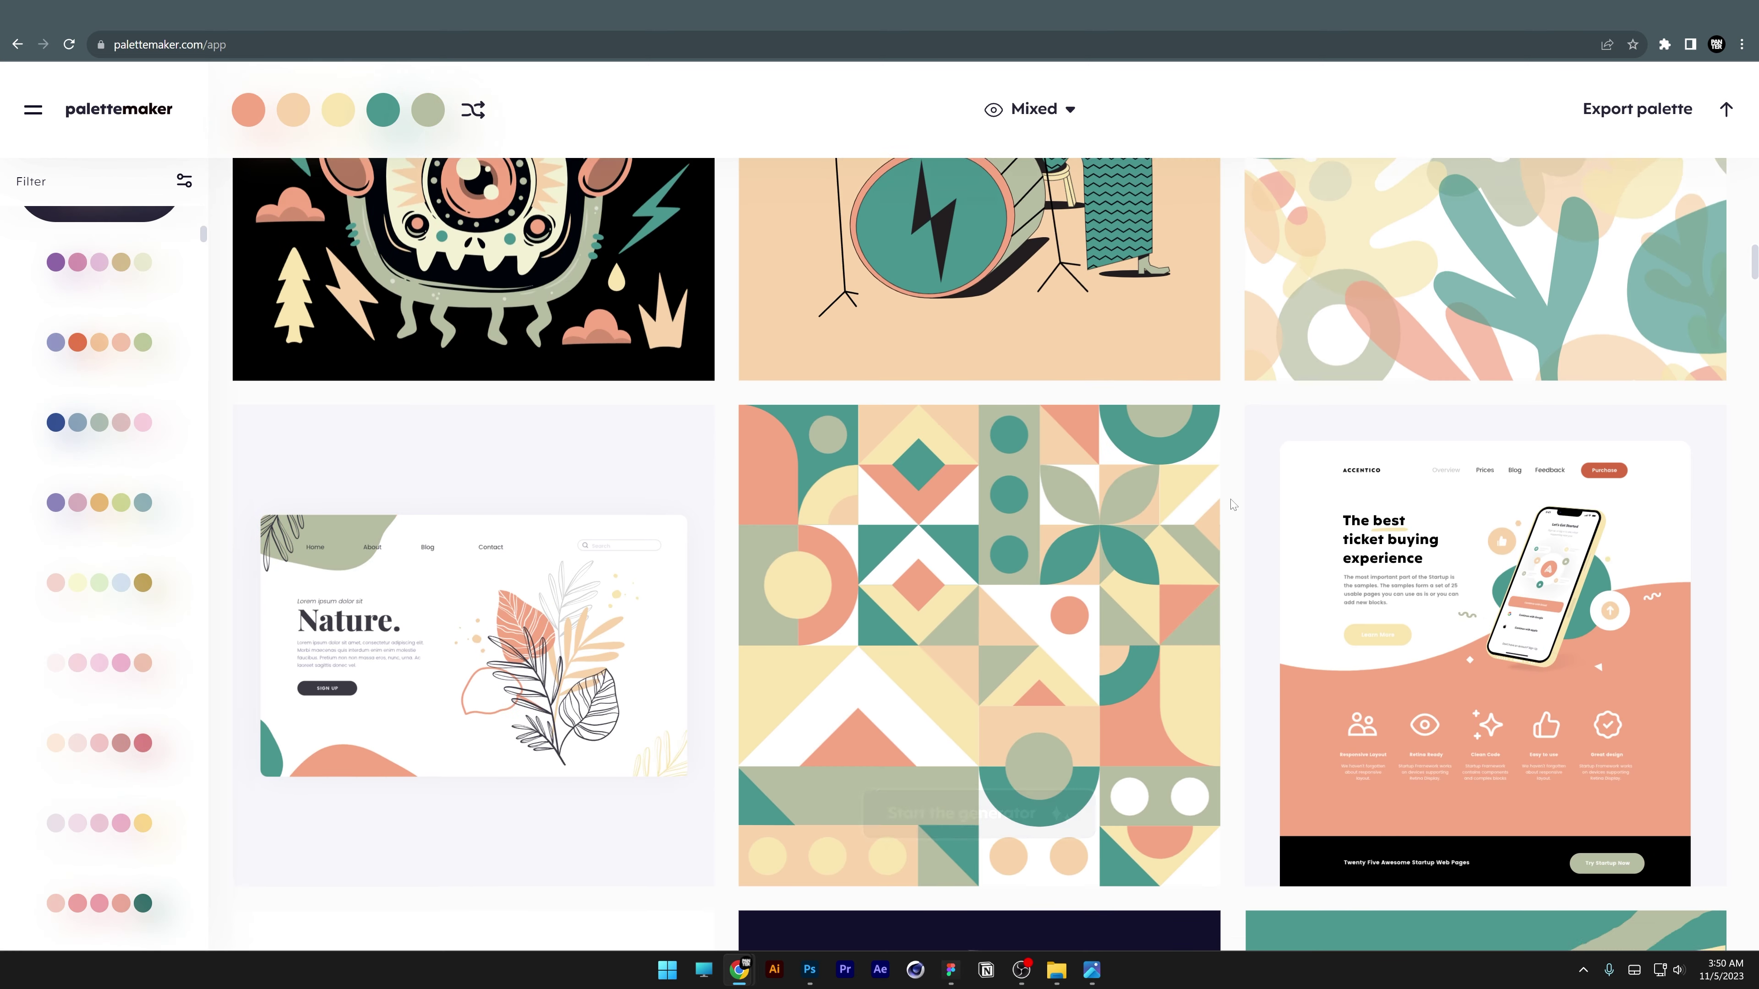
pyautogui.scroll(-9, 1232, 504)
pyautogui.scroll(-9, 1232, 505)
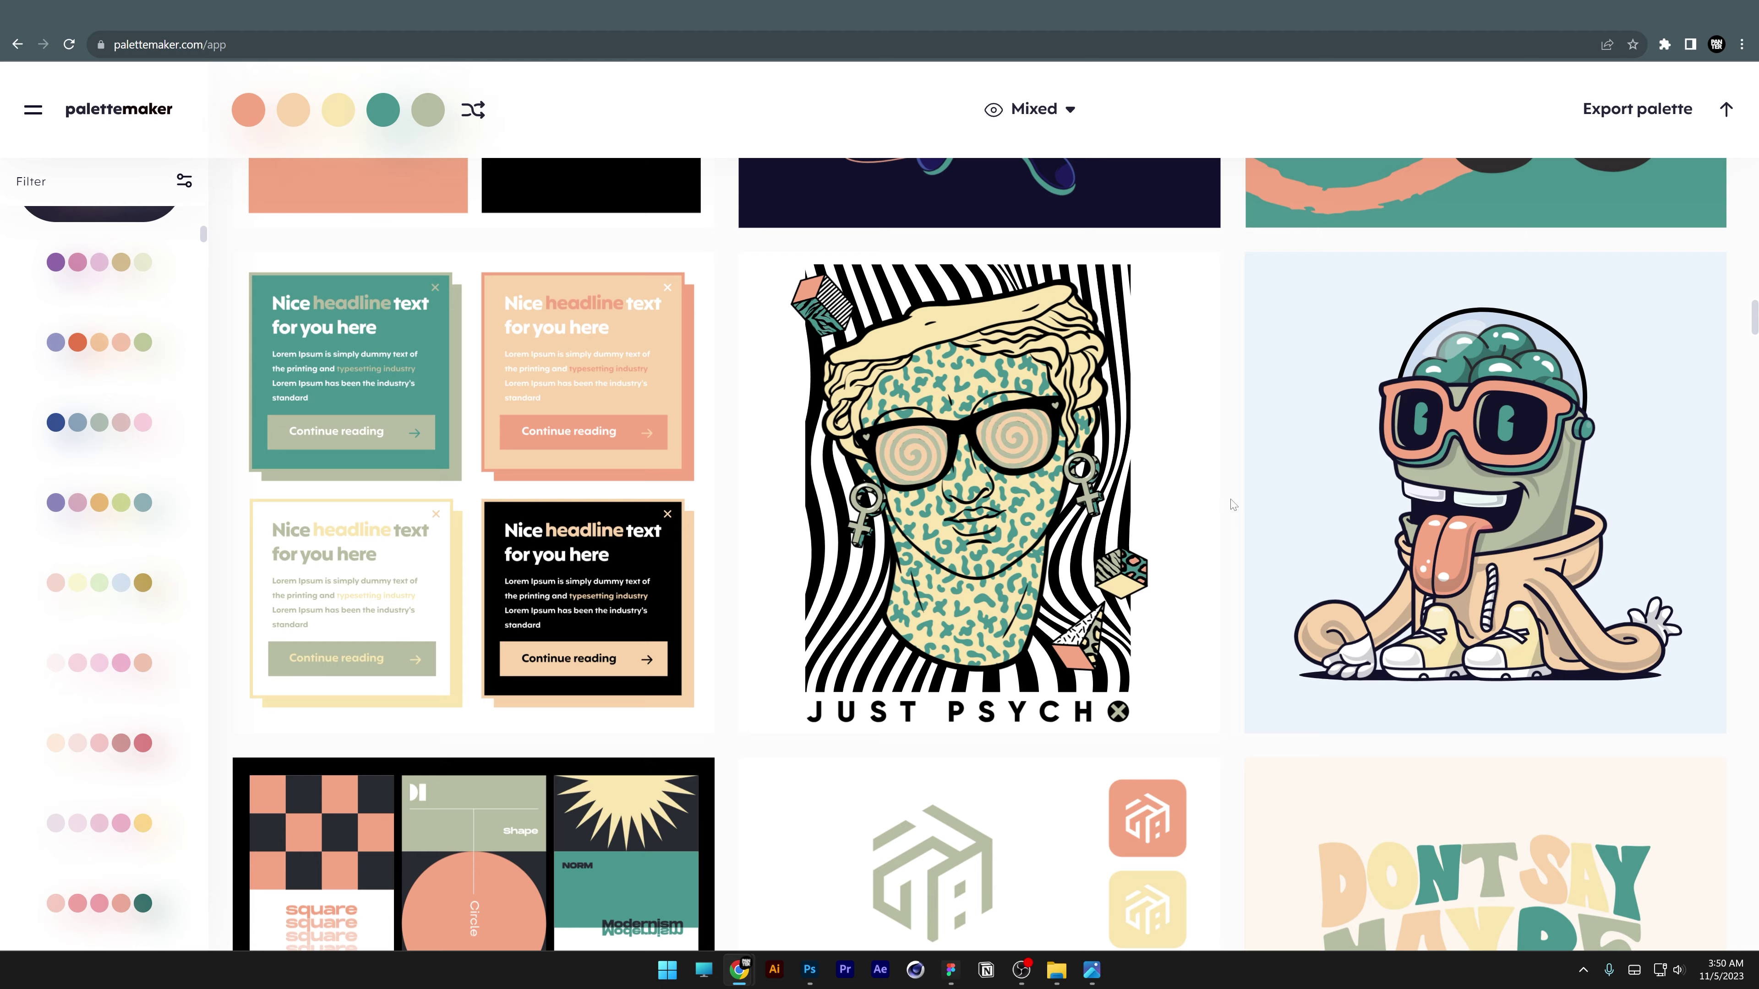
pyautogui.scroll(2, 1005, 487)
pyautogui.press('space')
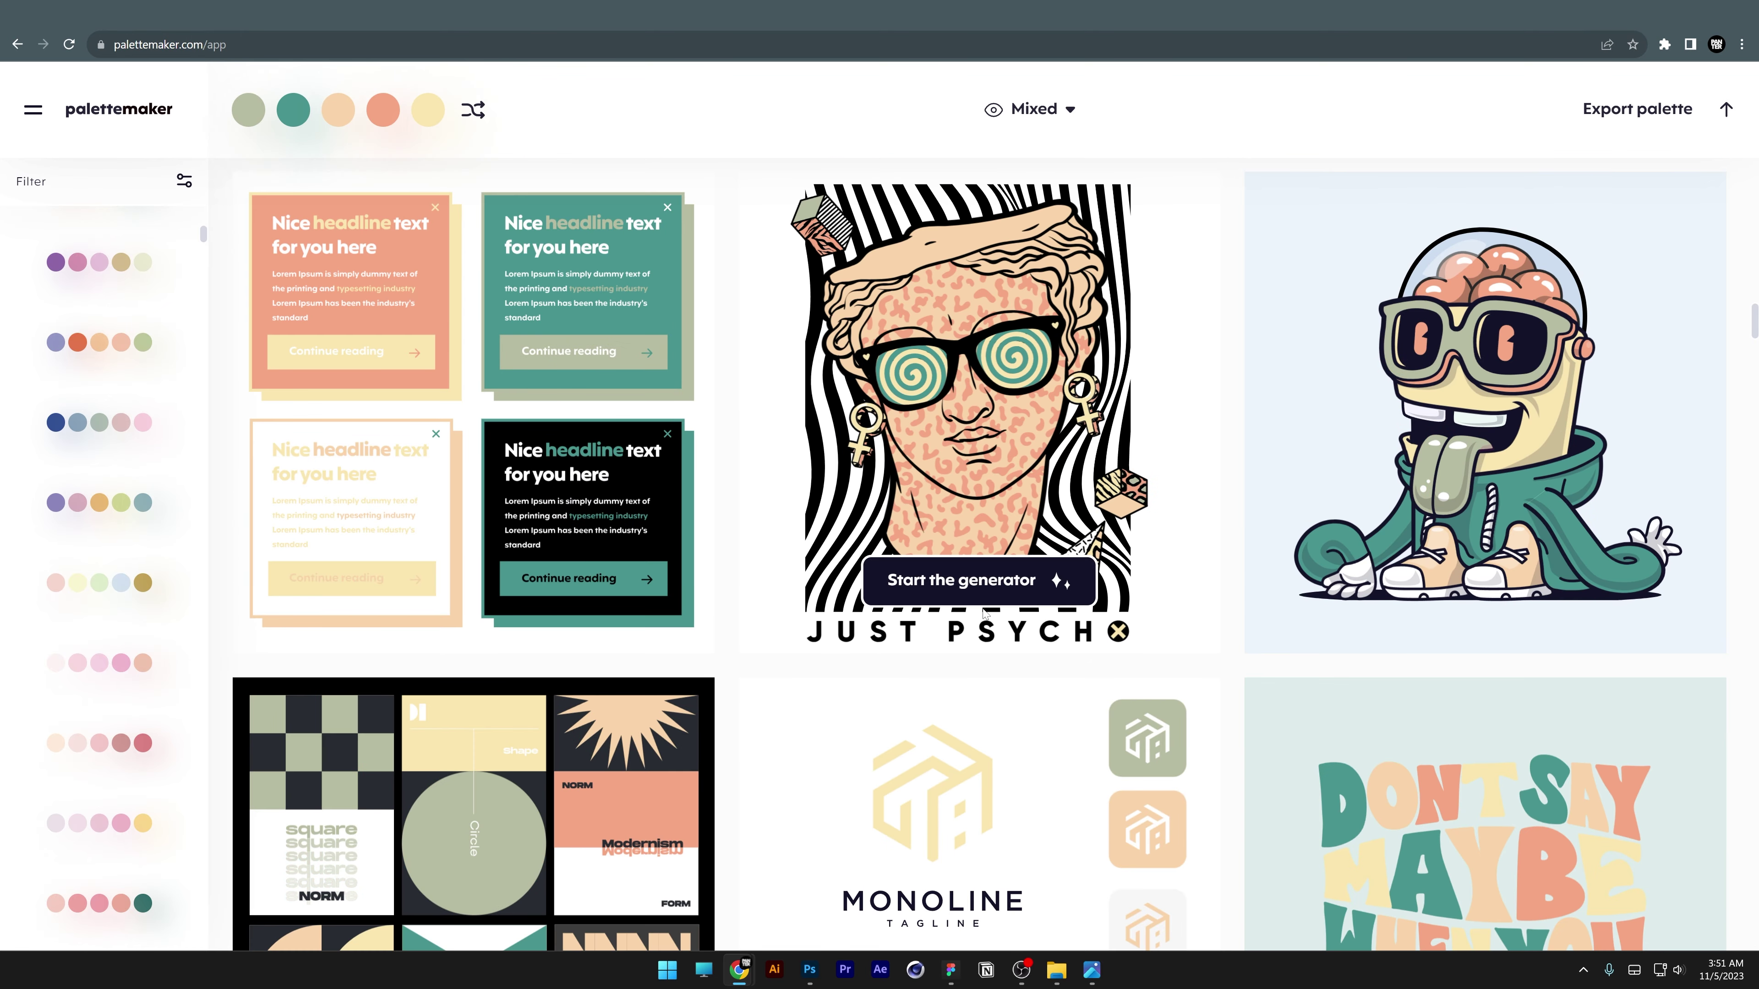
# - Generate JUST PSYCHO recoloured variants, browse them, and open export options for the Sistine Chapel palette
pyautogui.click(999, 584)
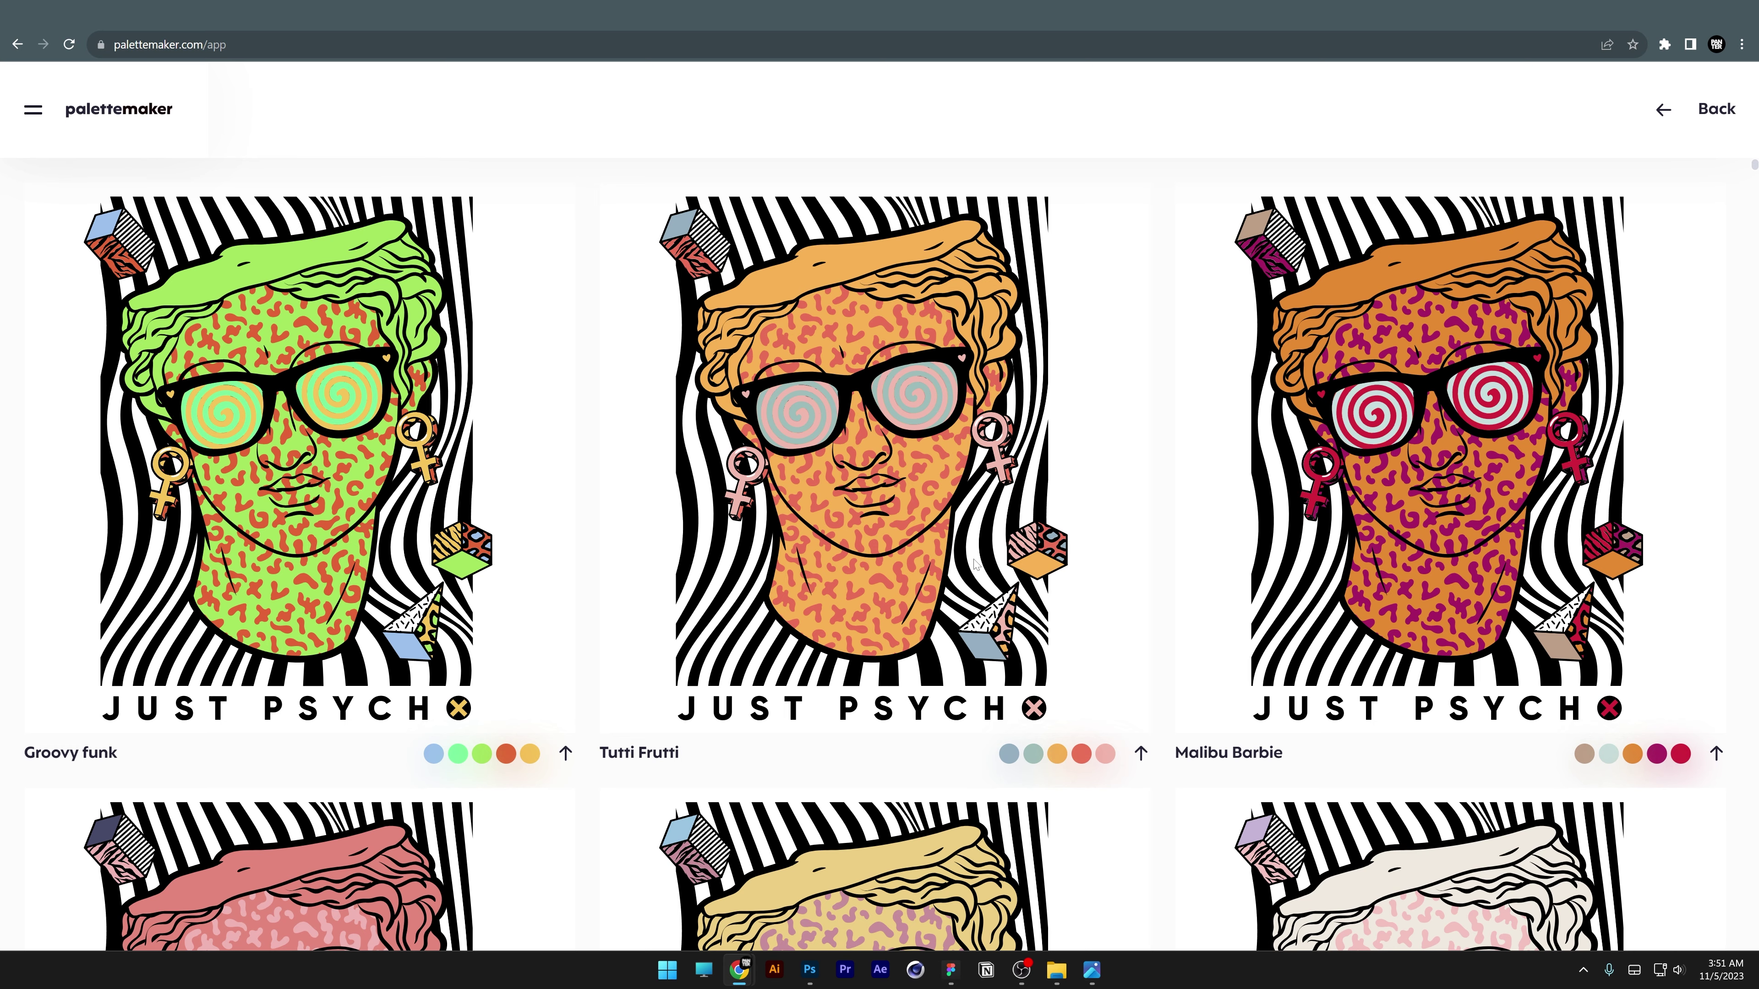
pyautogui.scroll(-14, 975, 565)
pyautogui.scroll(4, 975, 565)
pyautogui.scroll(-9, 975, 565)
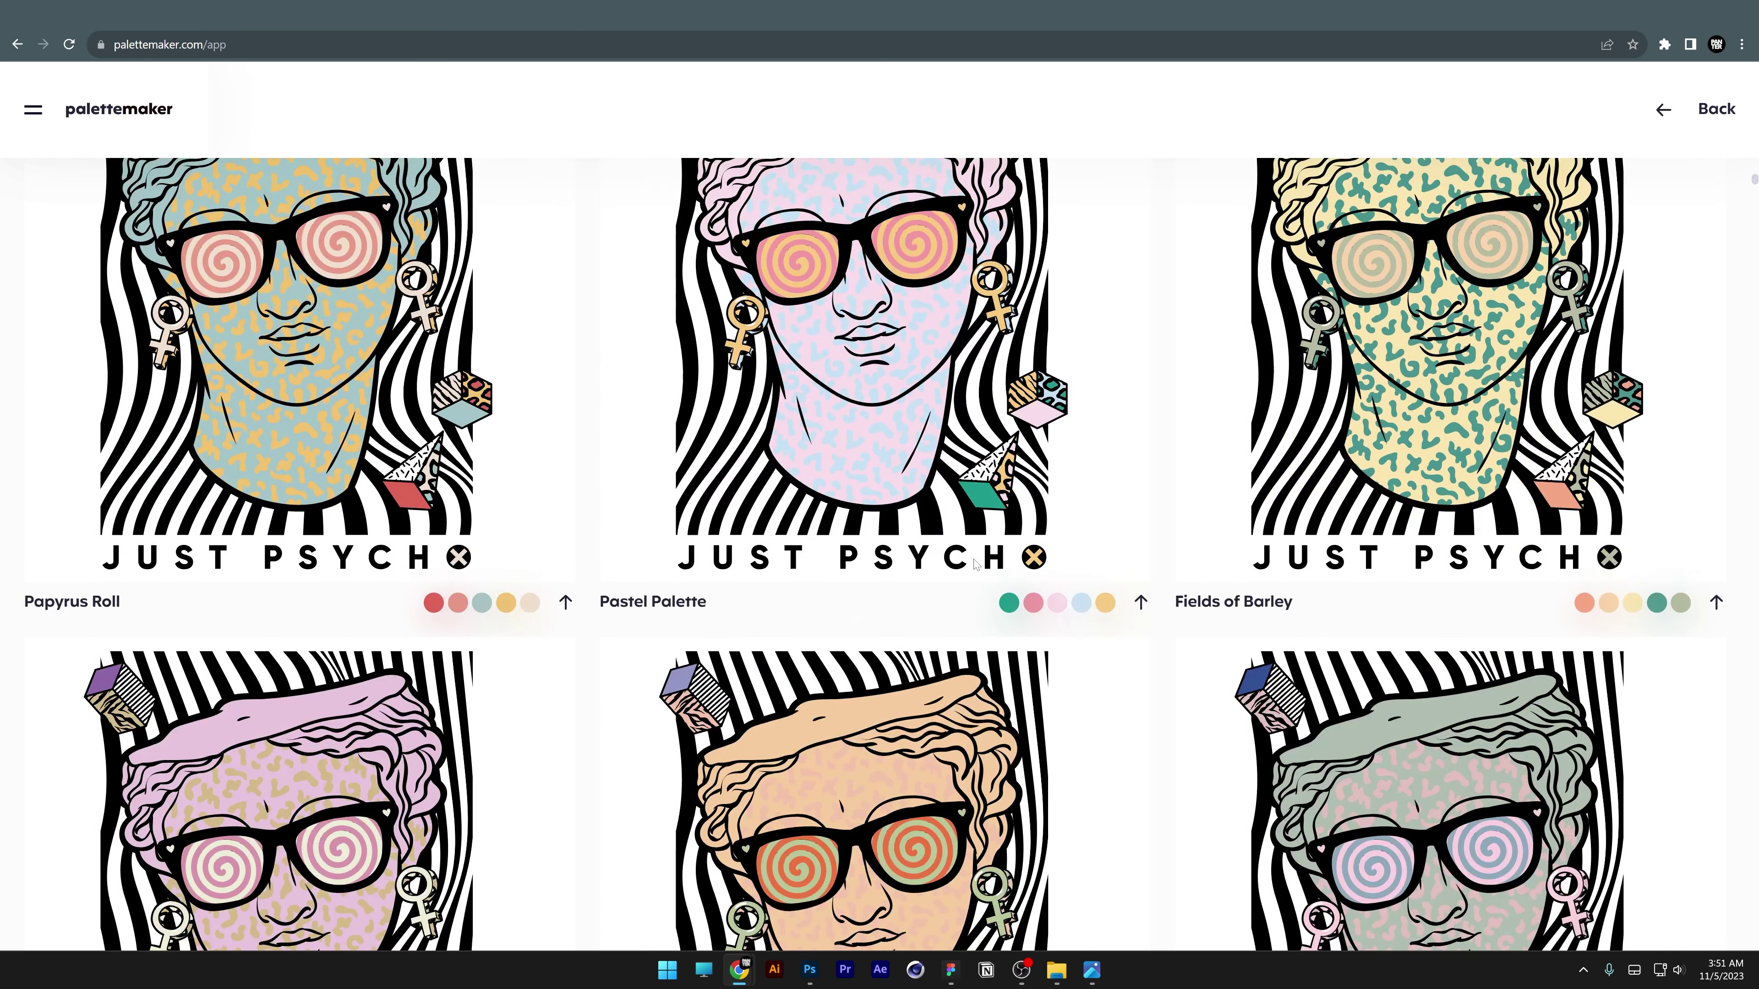
pyautogui.scroll(-6, 975, 565)
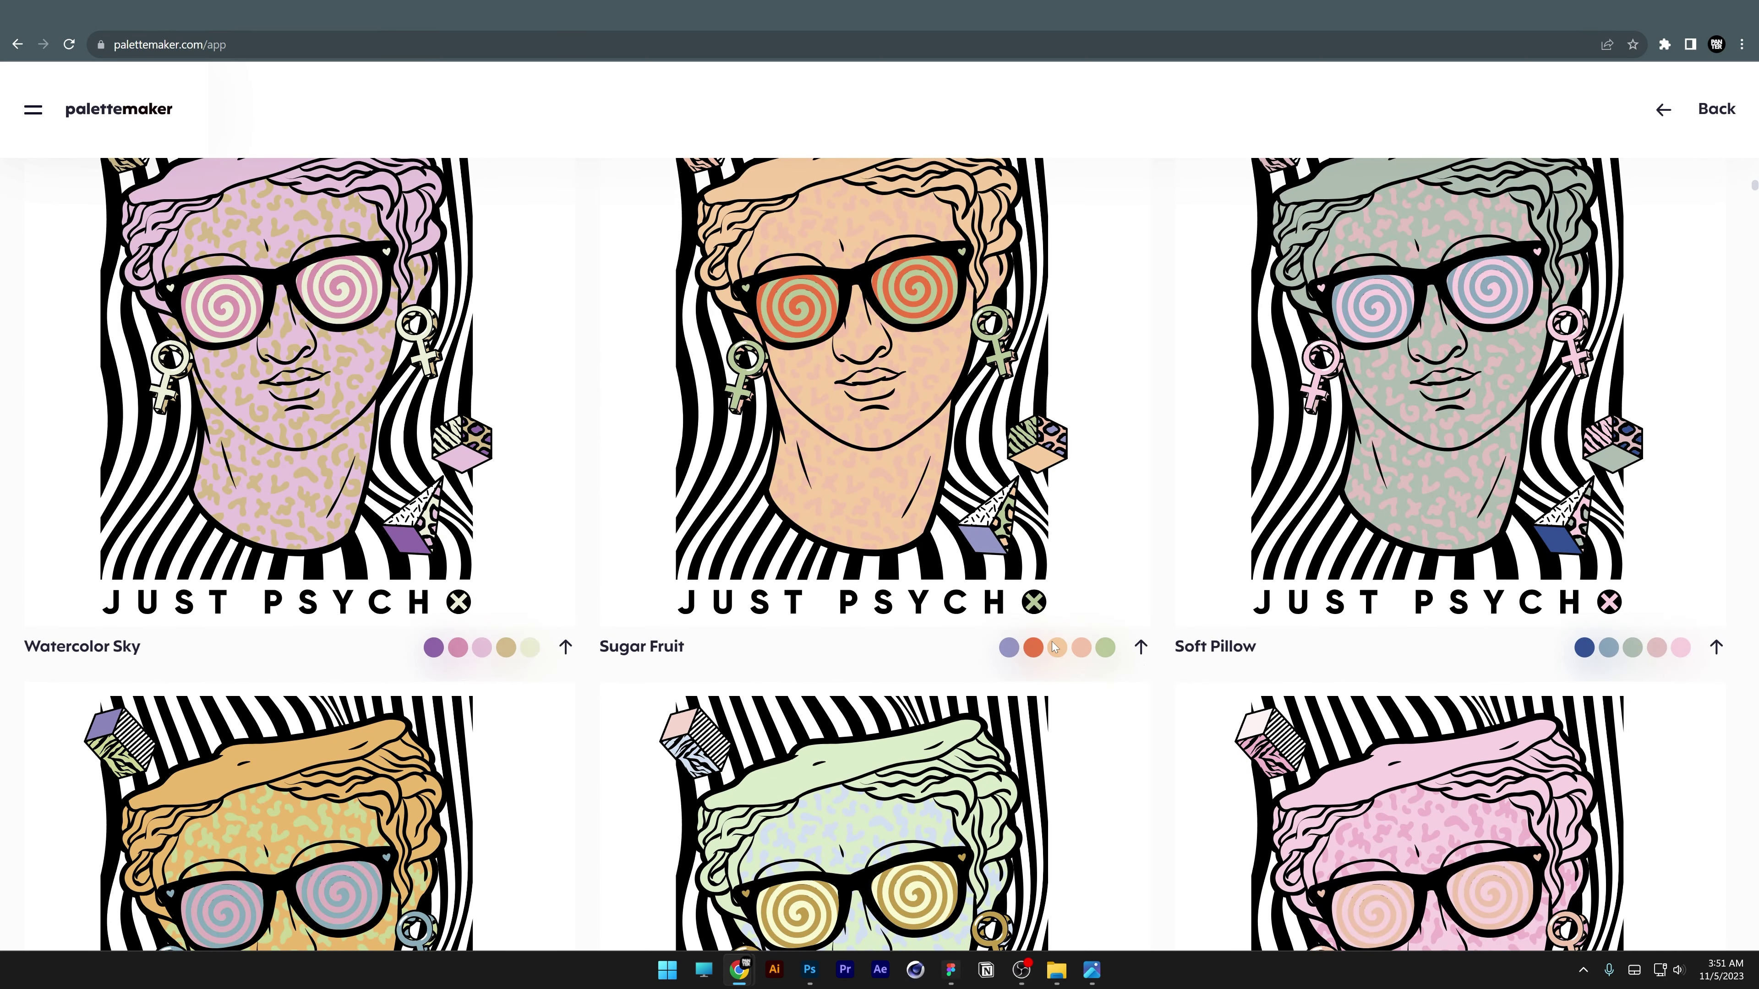
pyautogui.scroll(-6, 1054, 646)
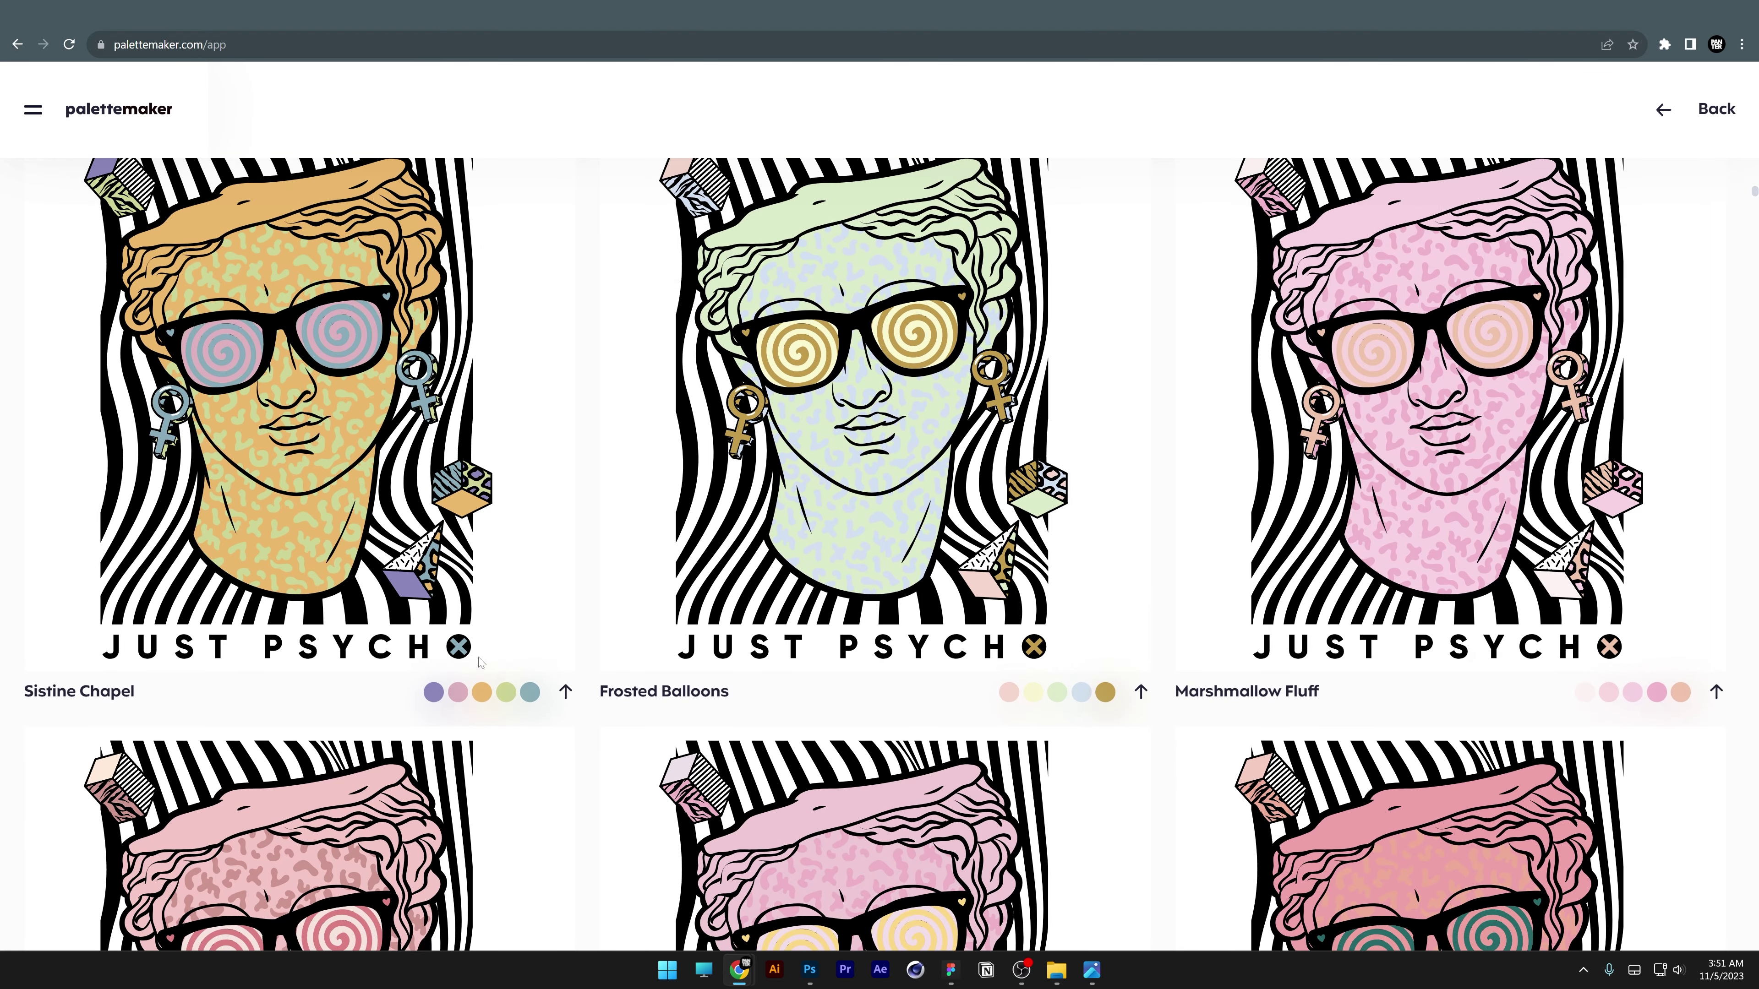
pyautogui.click(565, 693)
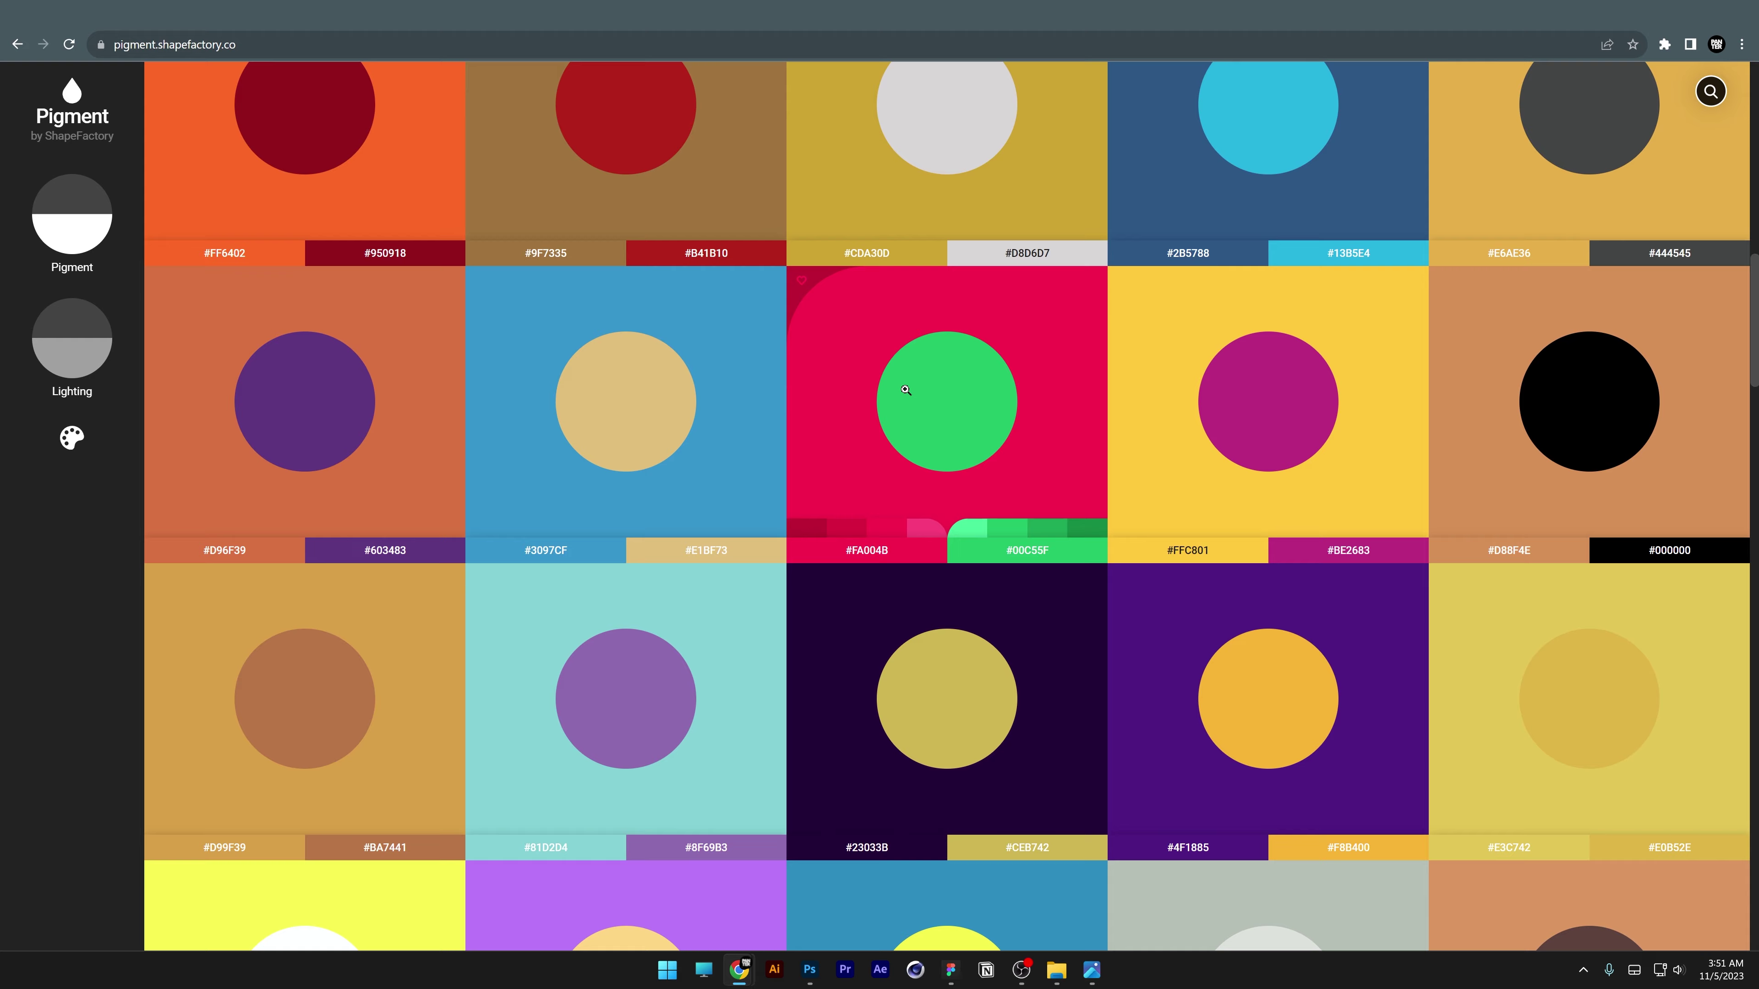
pyautogui.scroll(2, 410, 148)
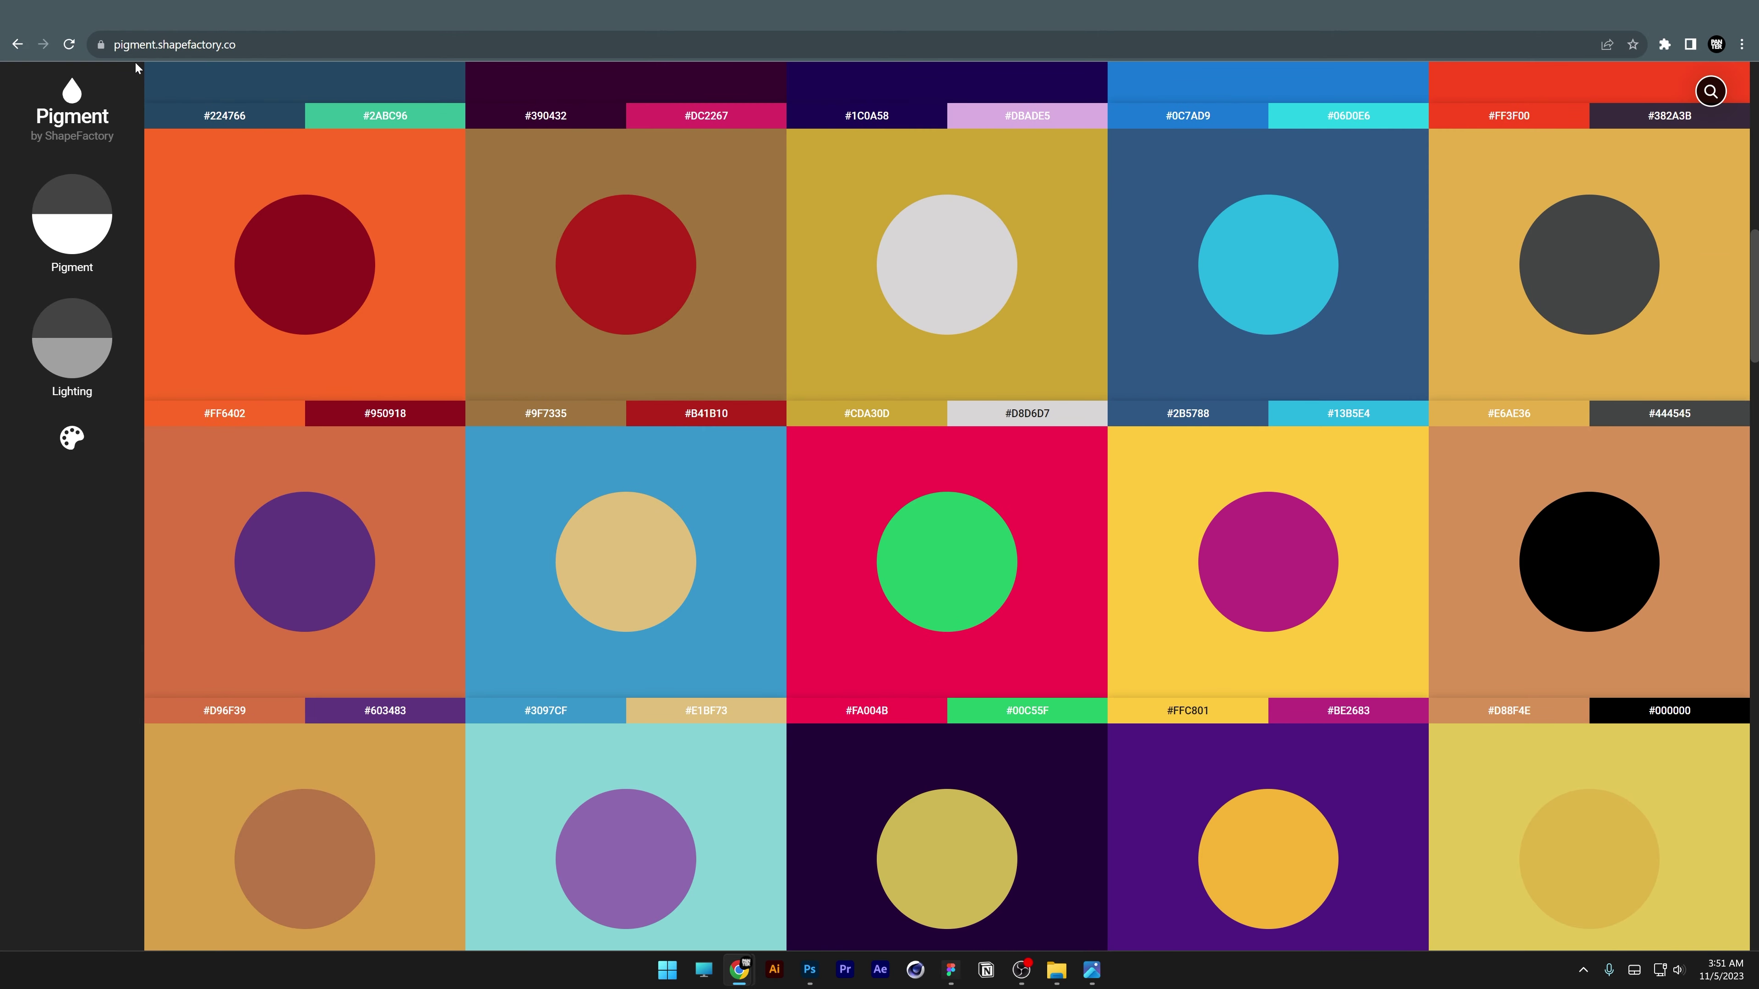
pyautogui.click(194, 46)
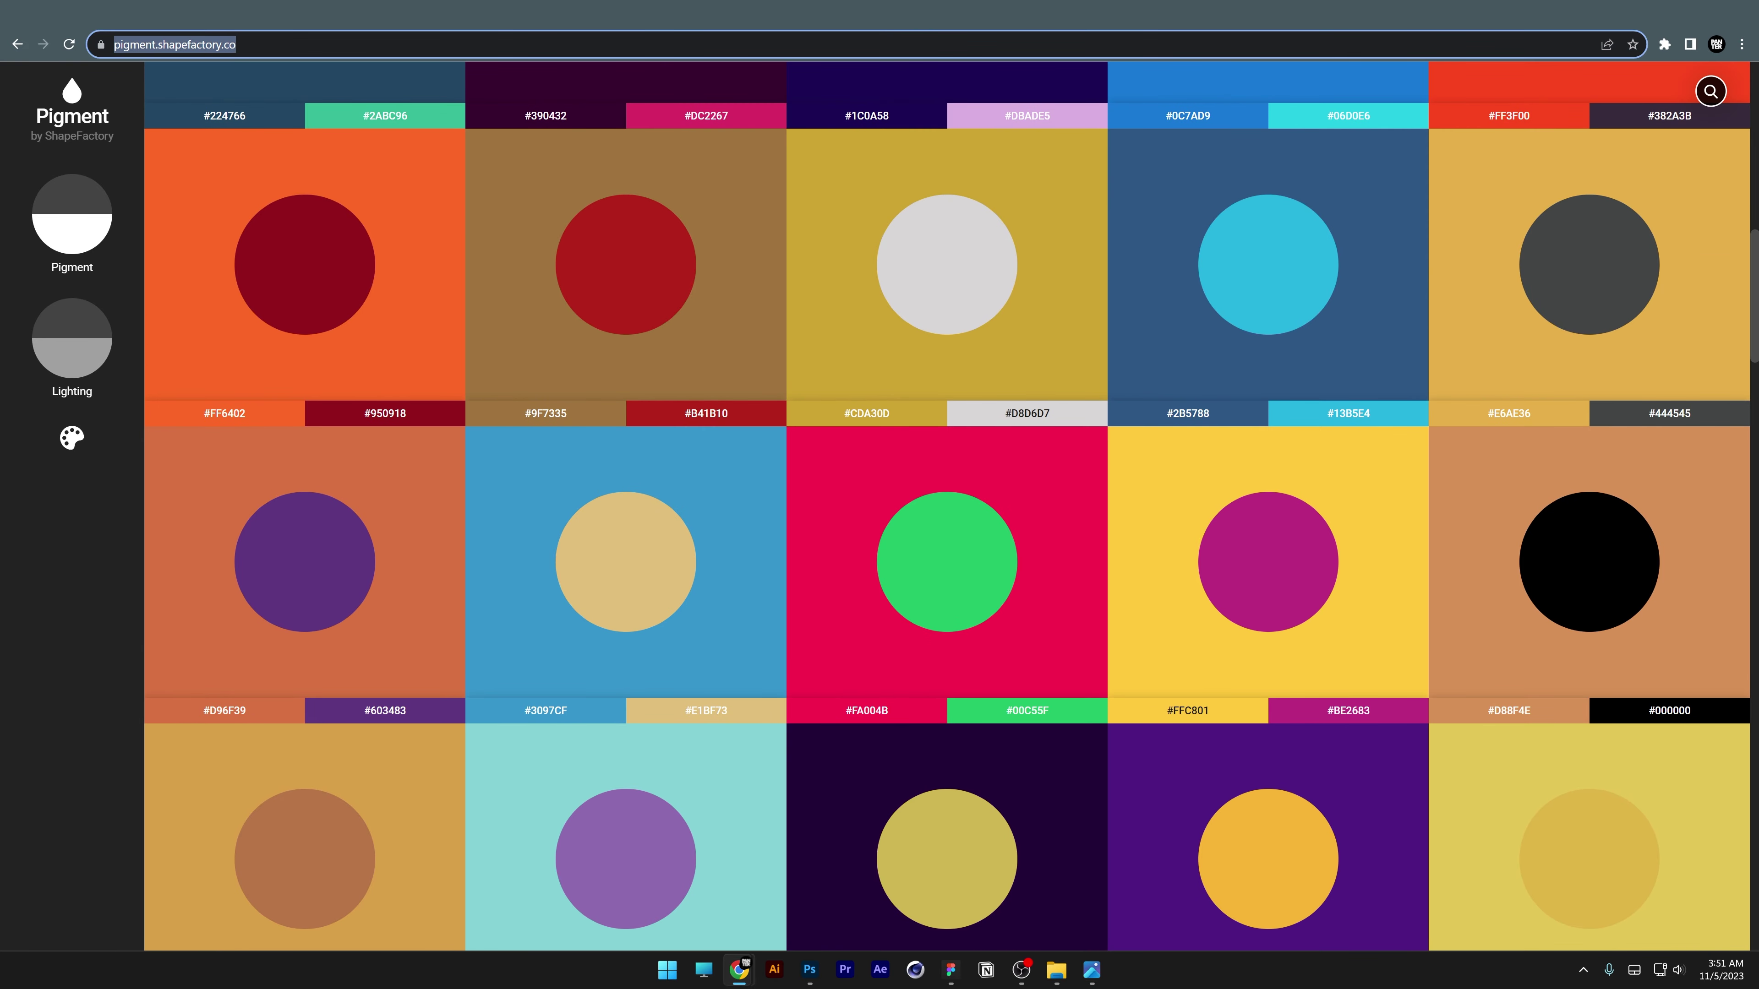
pyautogui.press('End')
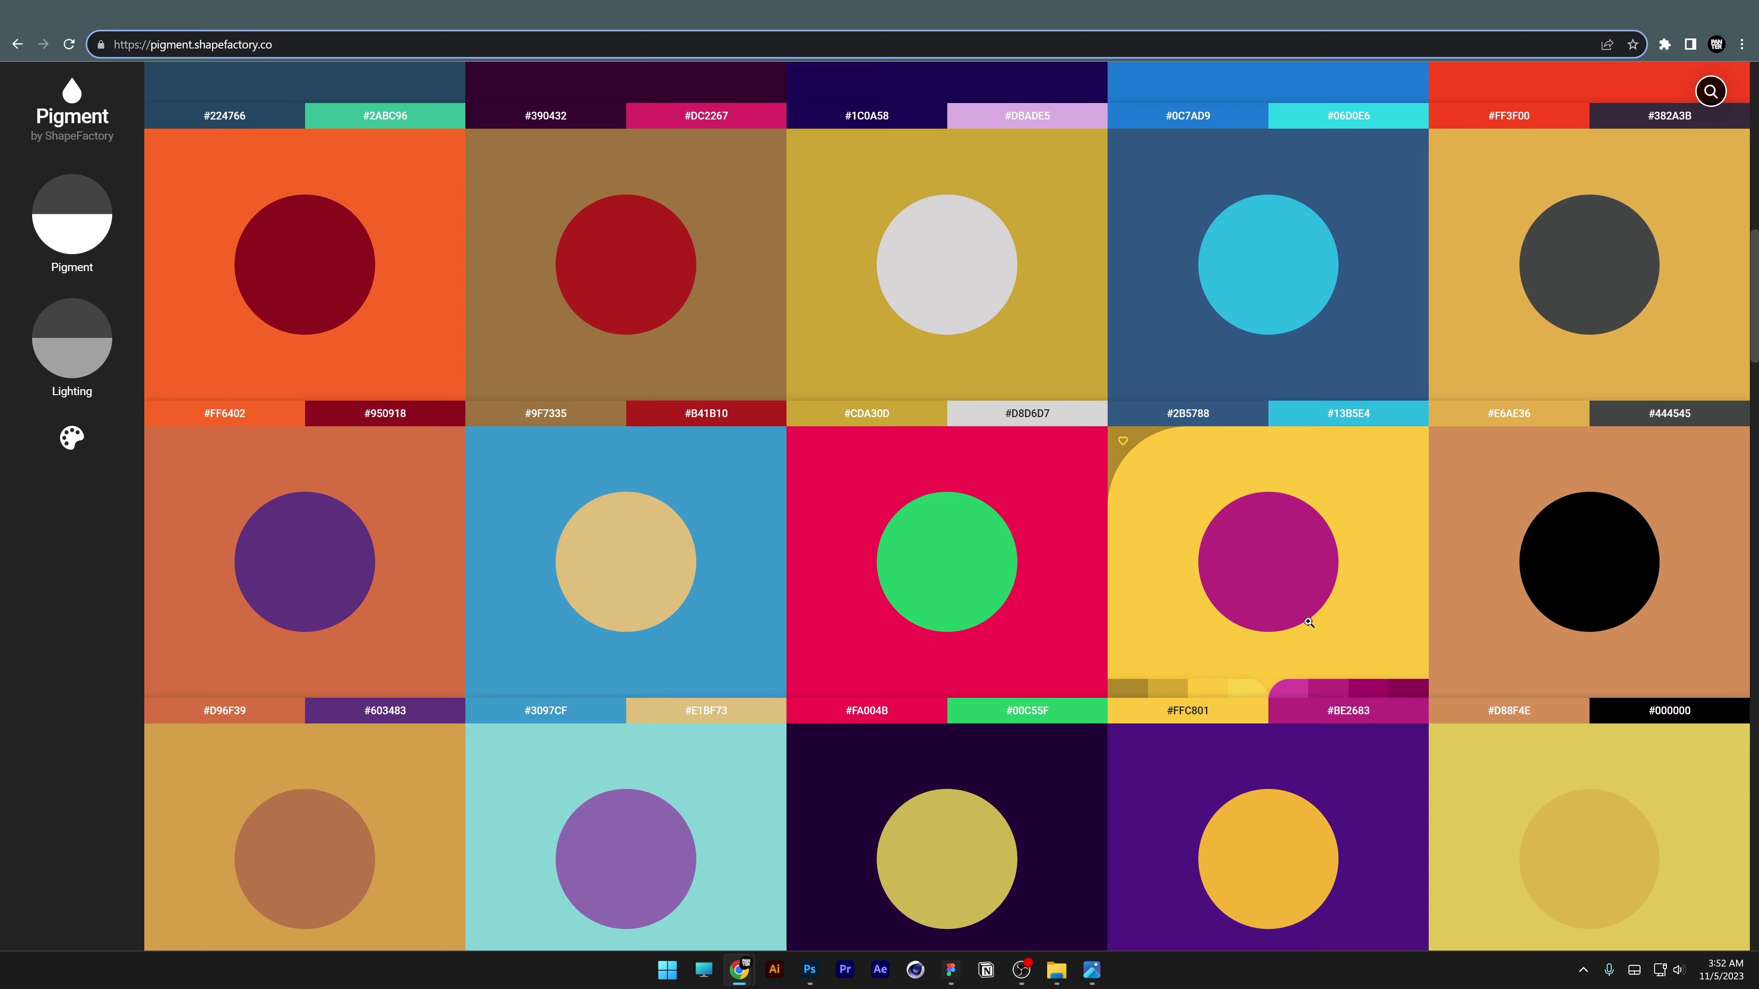
pyautogui.click(1258, 586)
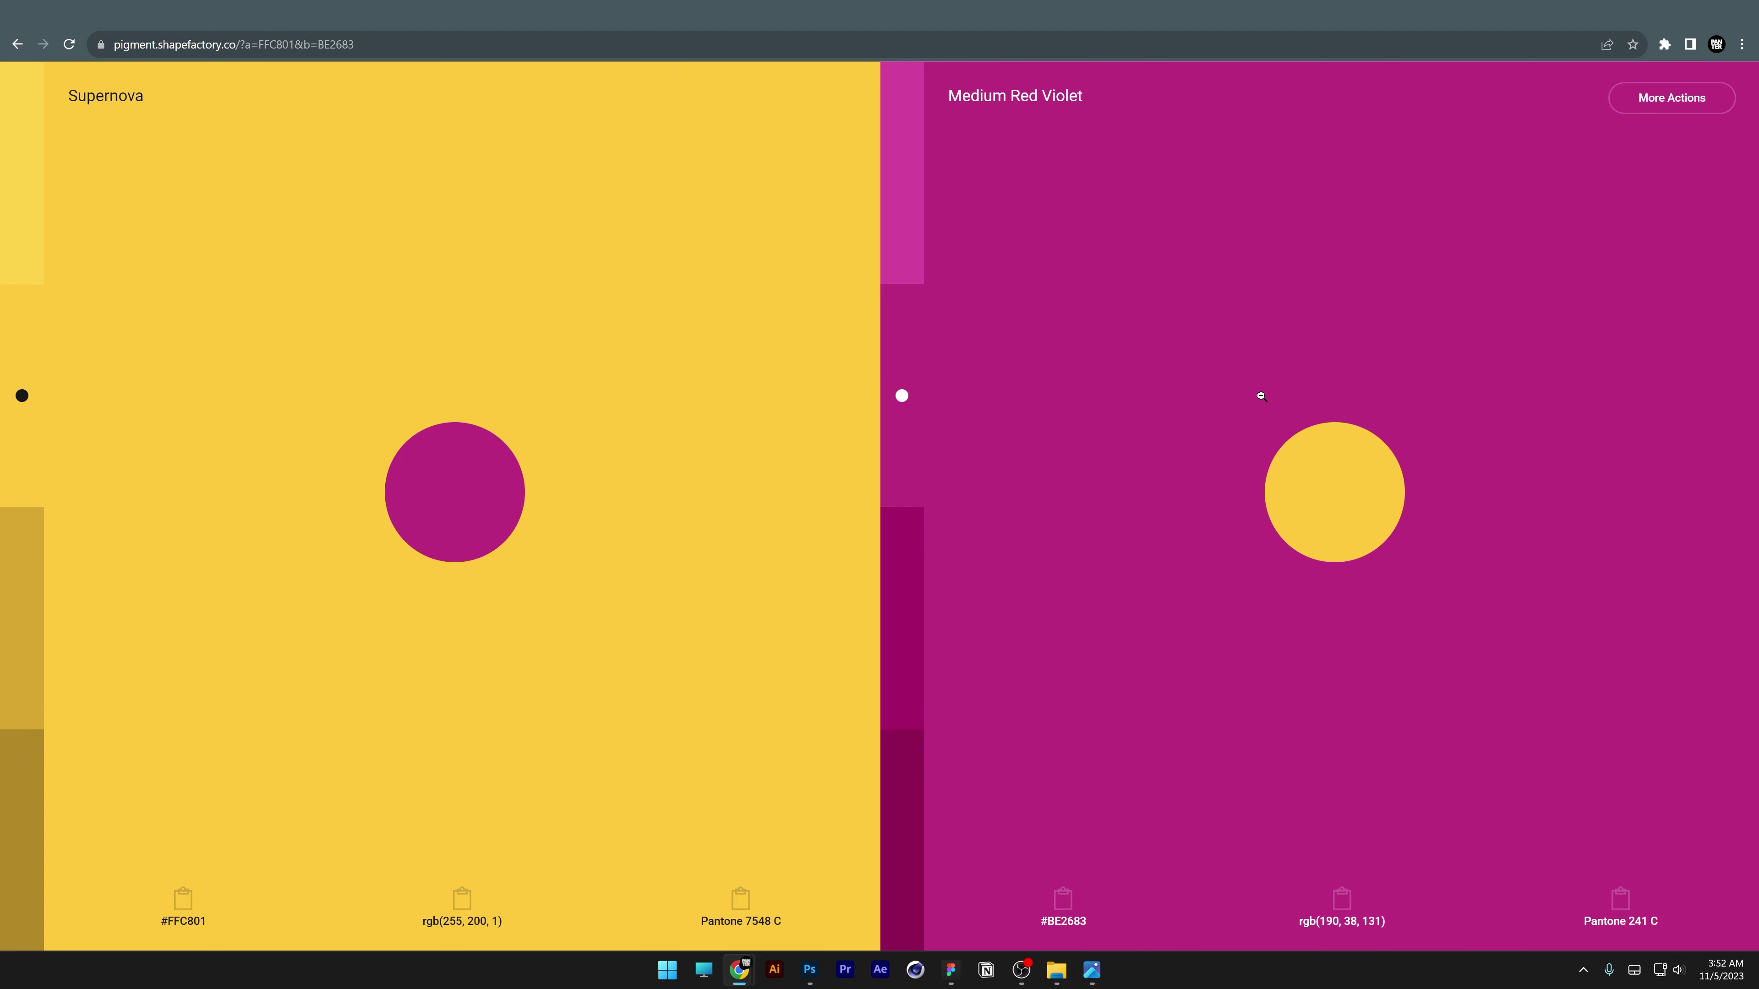
pyautogui.click(28, 206)
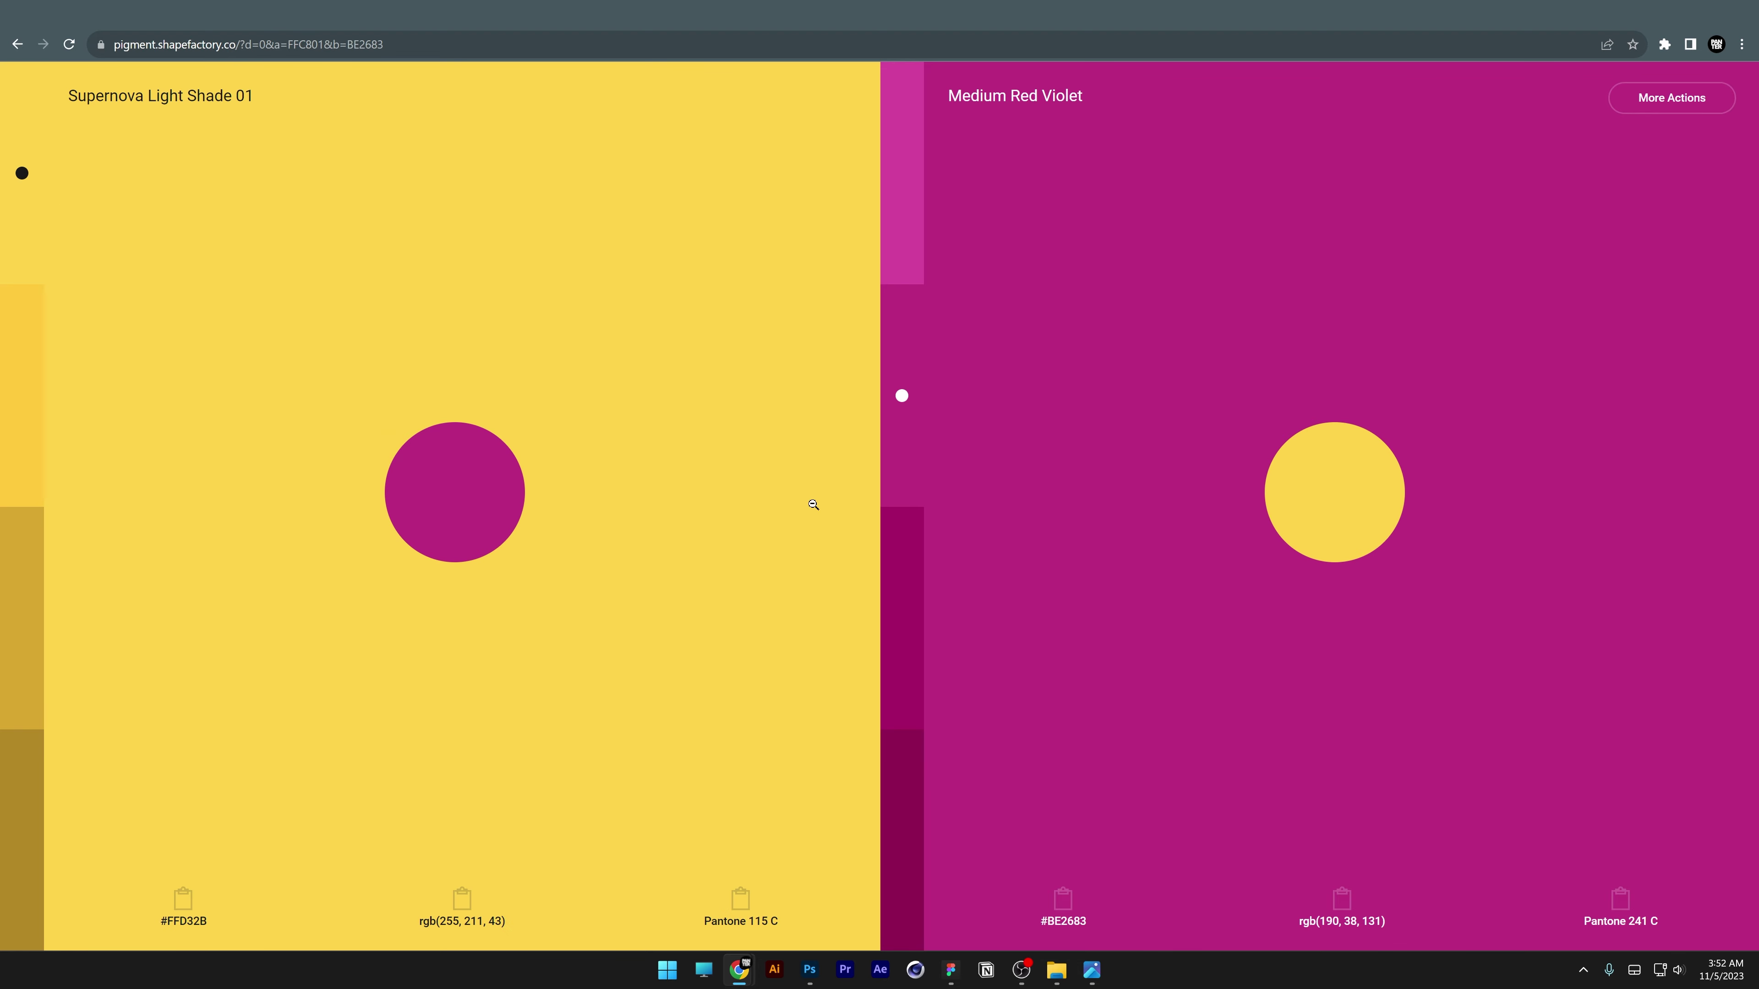
pyautogui.click(900, 693)
pyautogui.click(913, 812)
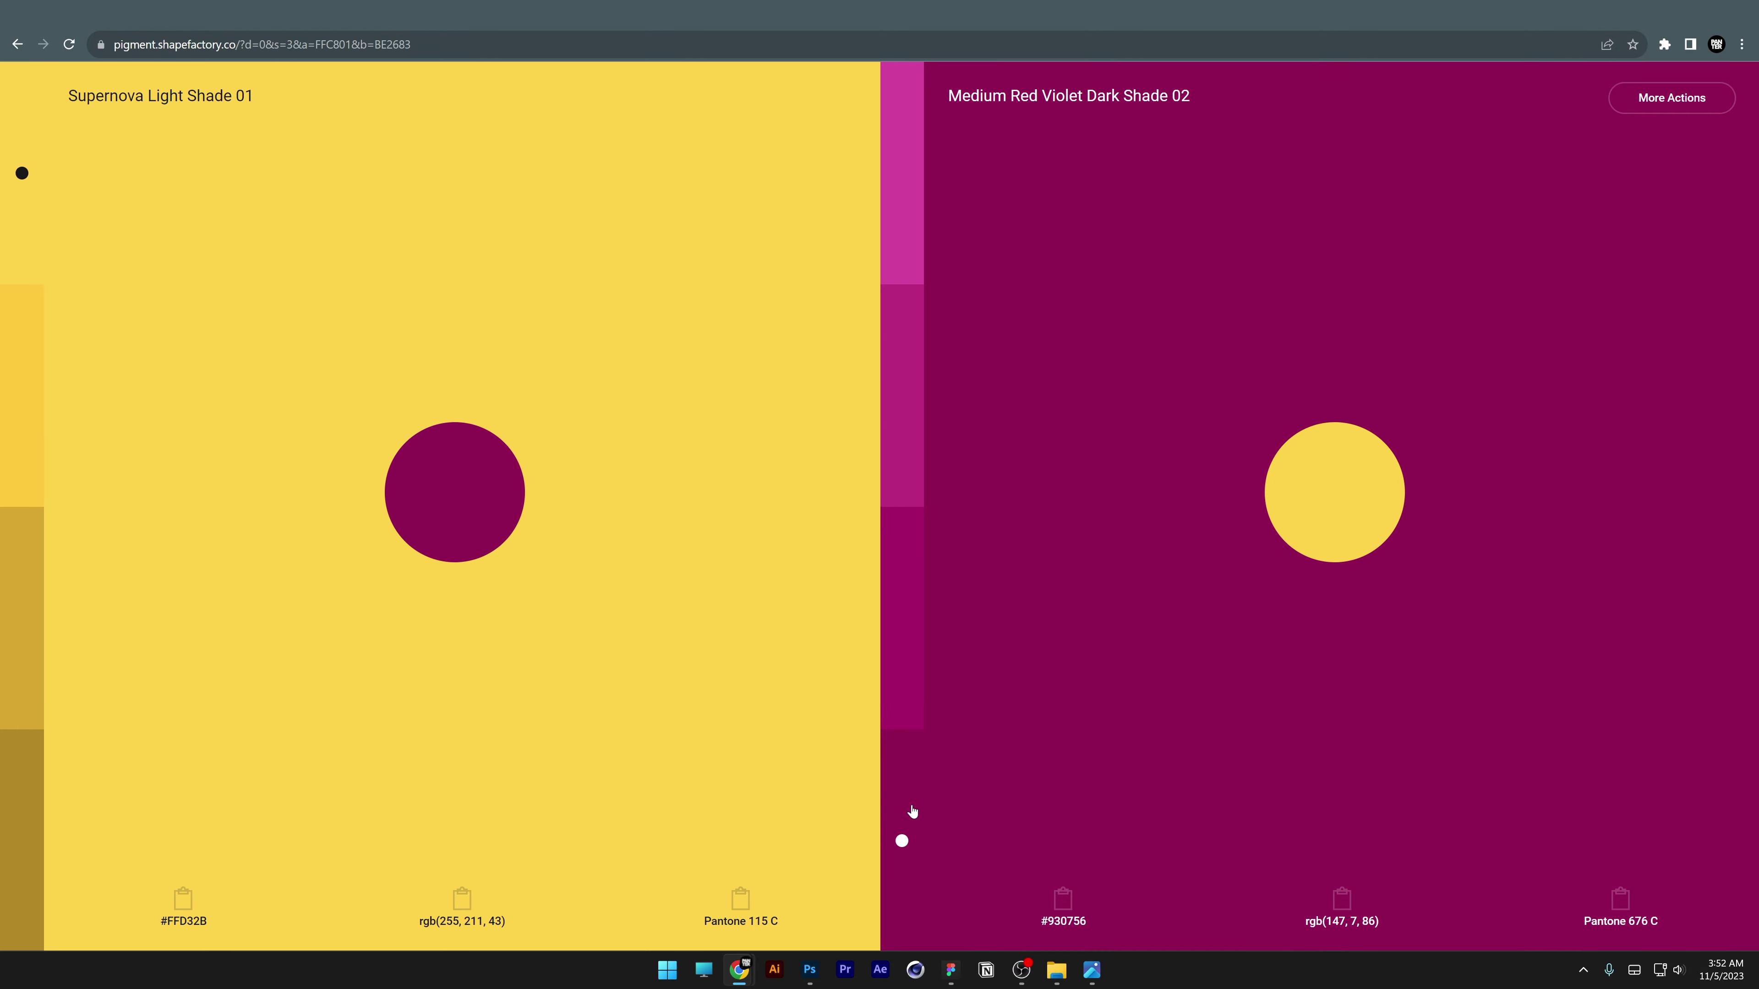
pyautogui.click(816, 407)
# - Adjust the Pigment and Lighting knobs and browse warm orange pairings such as F36E16 with FA8427
pyautogui.scroll(-5, 946, 446)
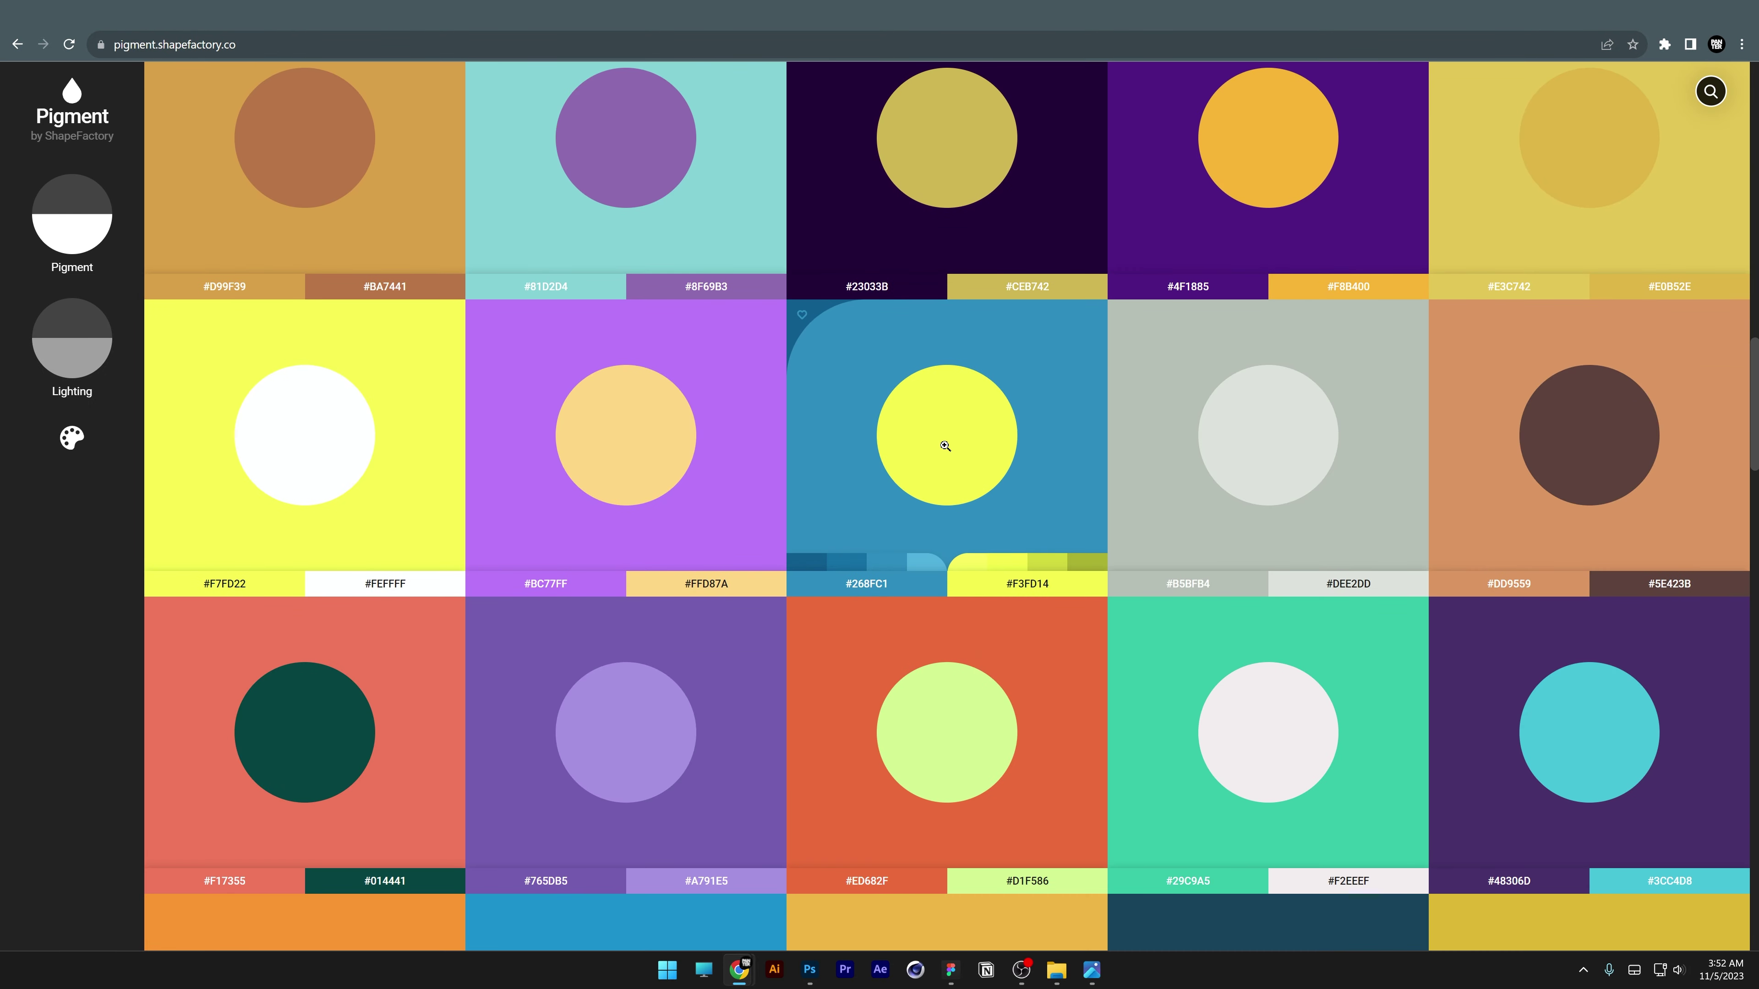
pyautogui.scroll(1, 945, 446)
pyautogui.moveTo(74, 218)
pyautogui.mouseDown()
pyautogui.moveTo(74, 239)
pyautogui.moveTo(75, 197)
pyautogui.moveTo(74, 242)
pyautogui.moveTo(76, 179)
pyautogui.moveTo(74, 246)
pyautogui.moveTo(75, 181)
pyautogui.moveTo(70, 215)
pyautogui.mouseUp()
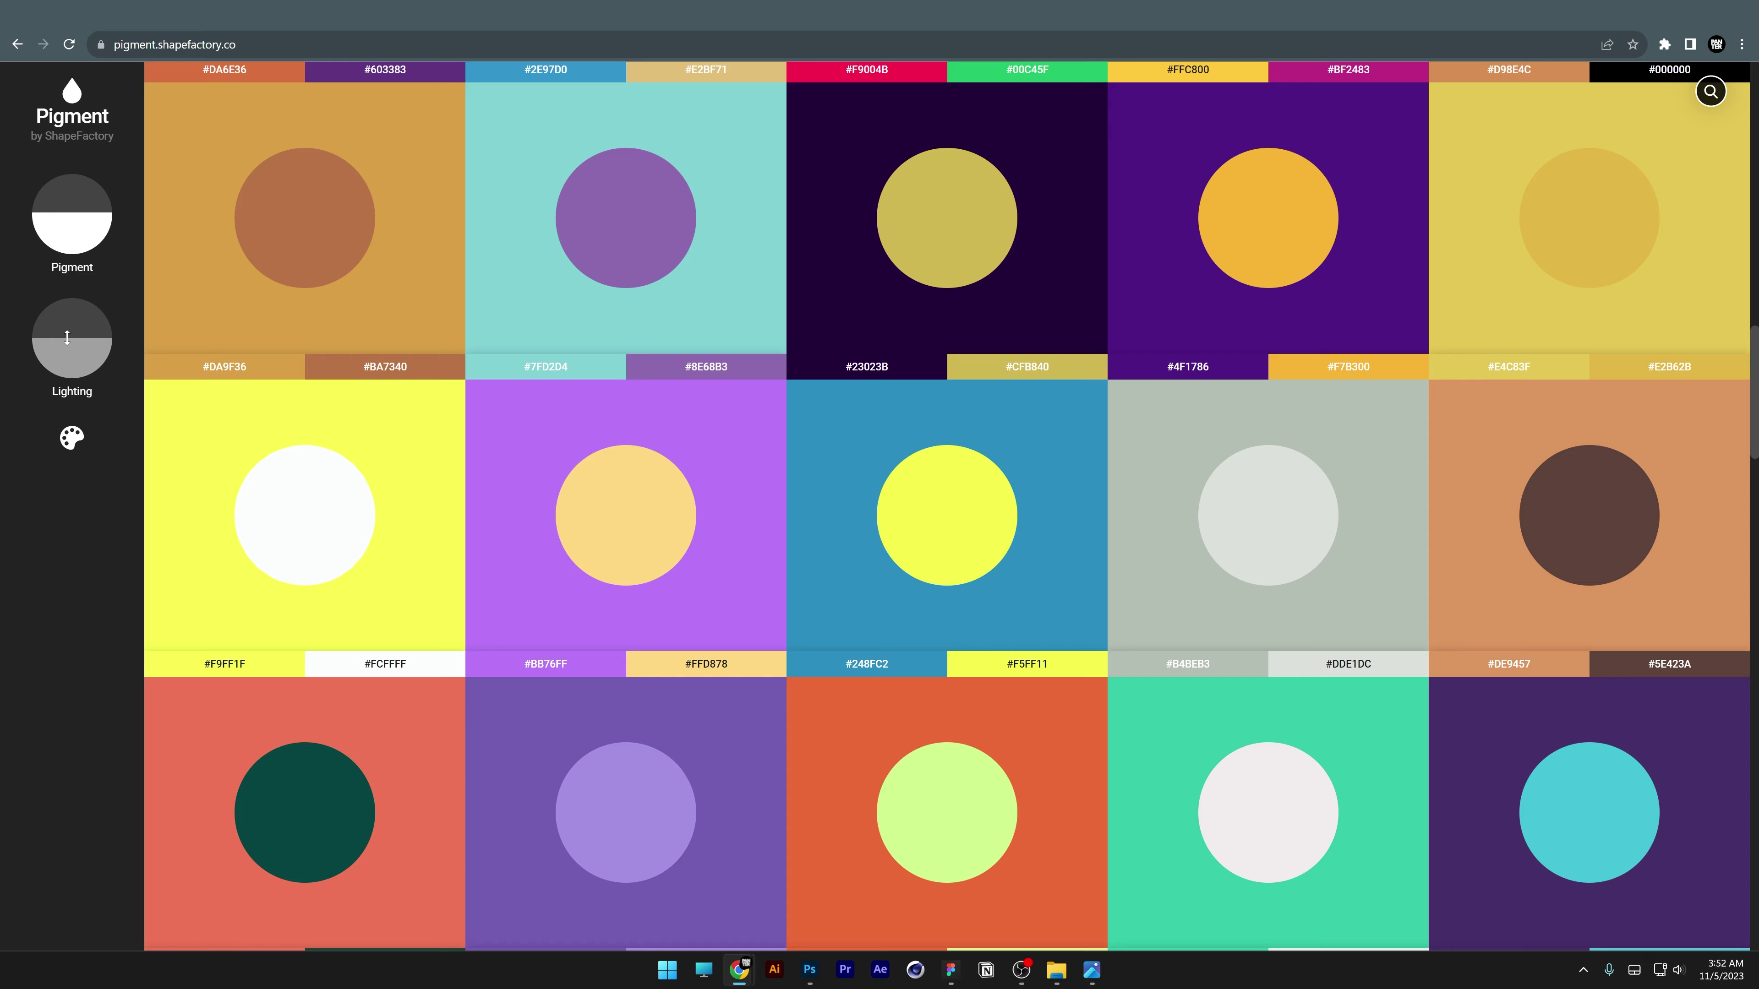
pyautogui.moveTo(68, 338)
pyautogui.mouseDown()
pyautogui.moveTo(69, 302)
pyautogui.moveTo(72, 339)
pyautogui.moveTo(77, 324)
pyautogui.mouseUp()
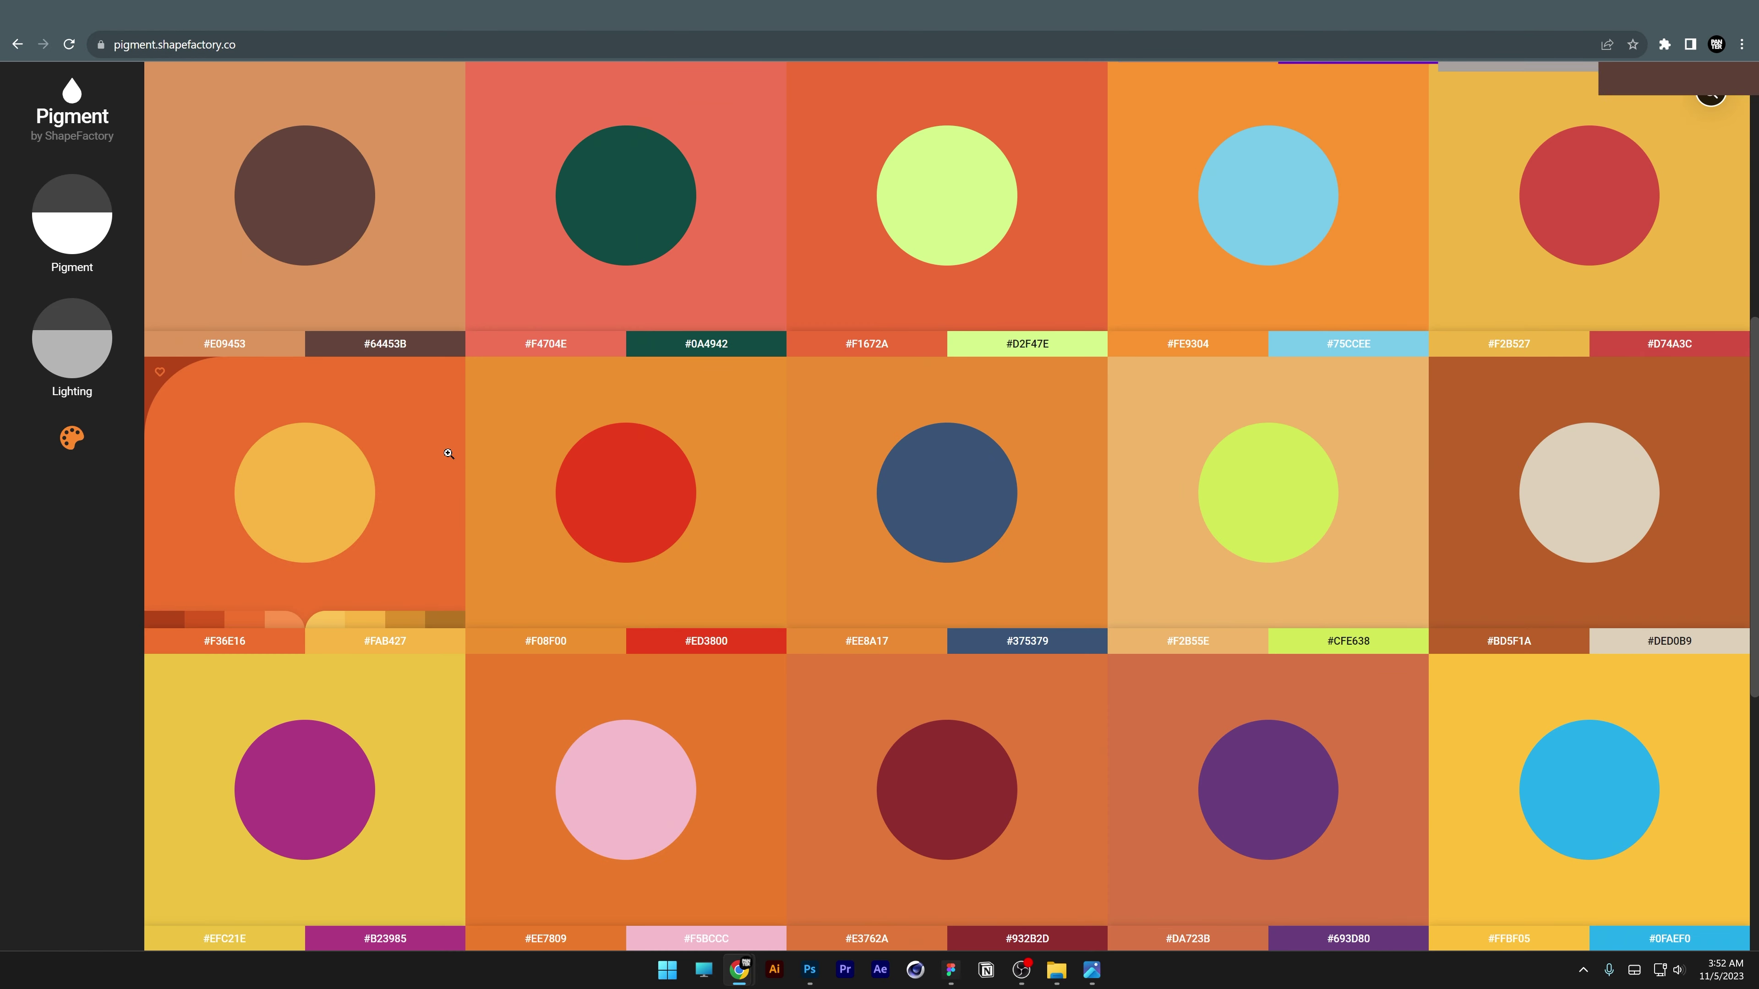
pyautogui.scroll(-4, 629, 457)
pyautogui.scroll(-4, 629, 456)
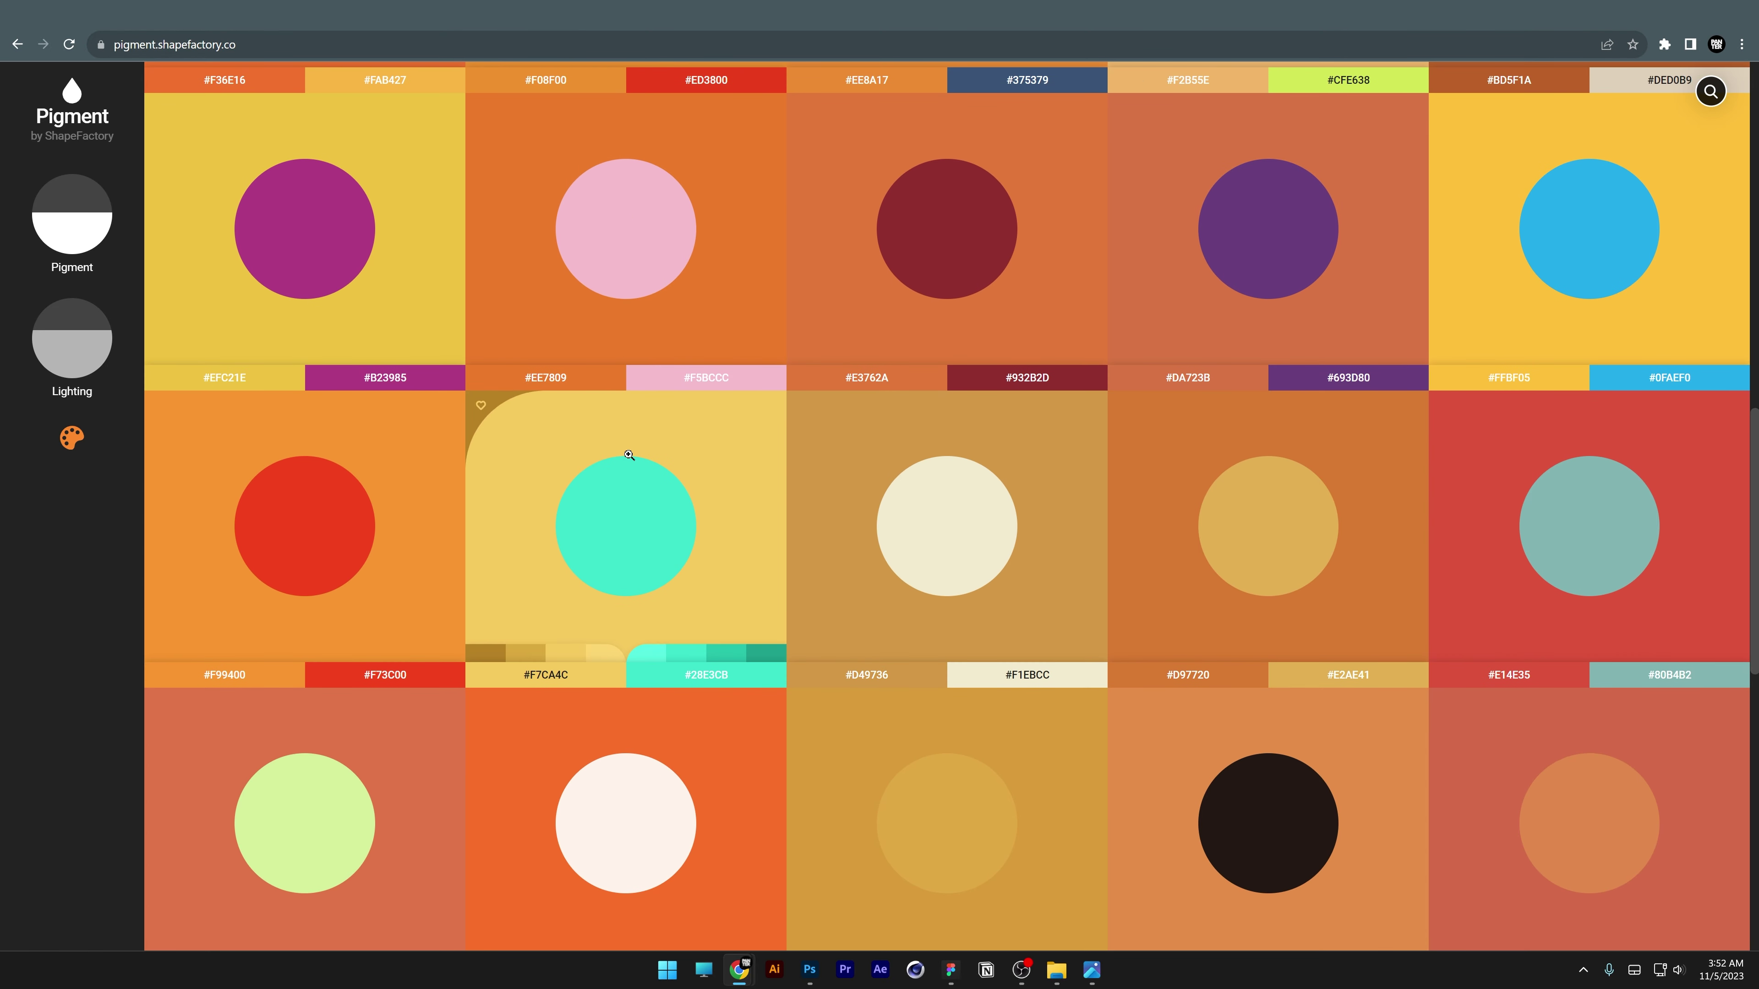
pyautogui.scroll(-12, 629, 455)
pyautogui.scroll(-8, 629, 456)
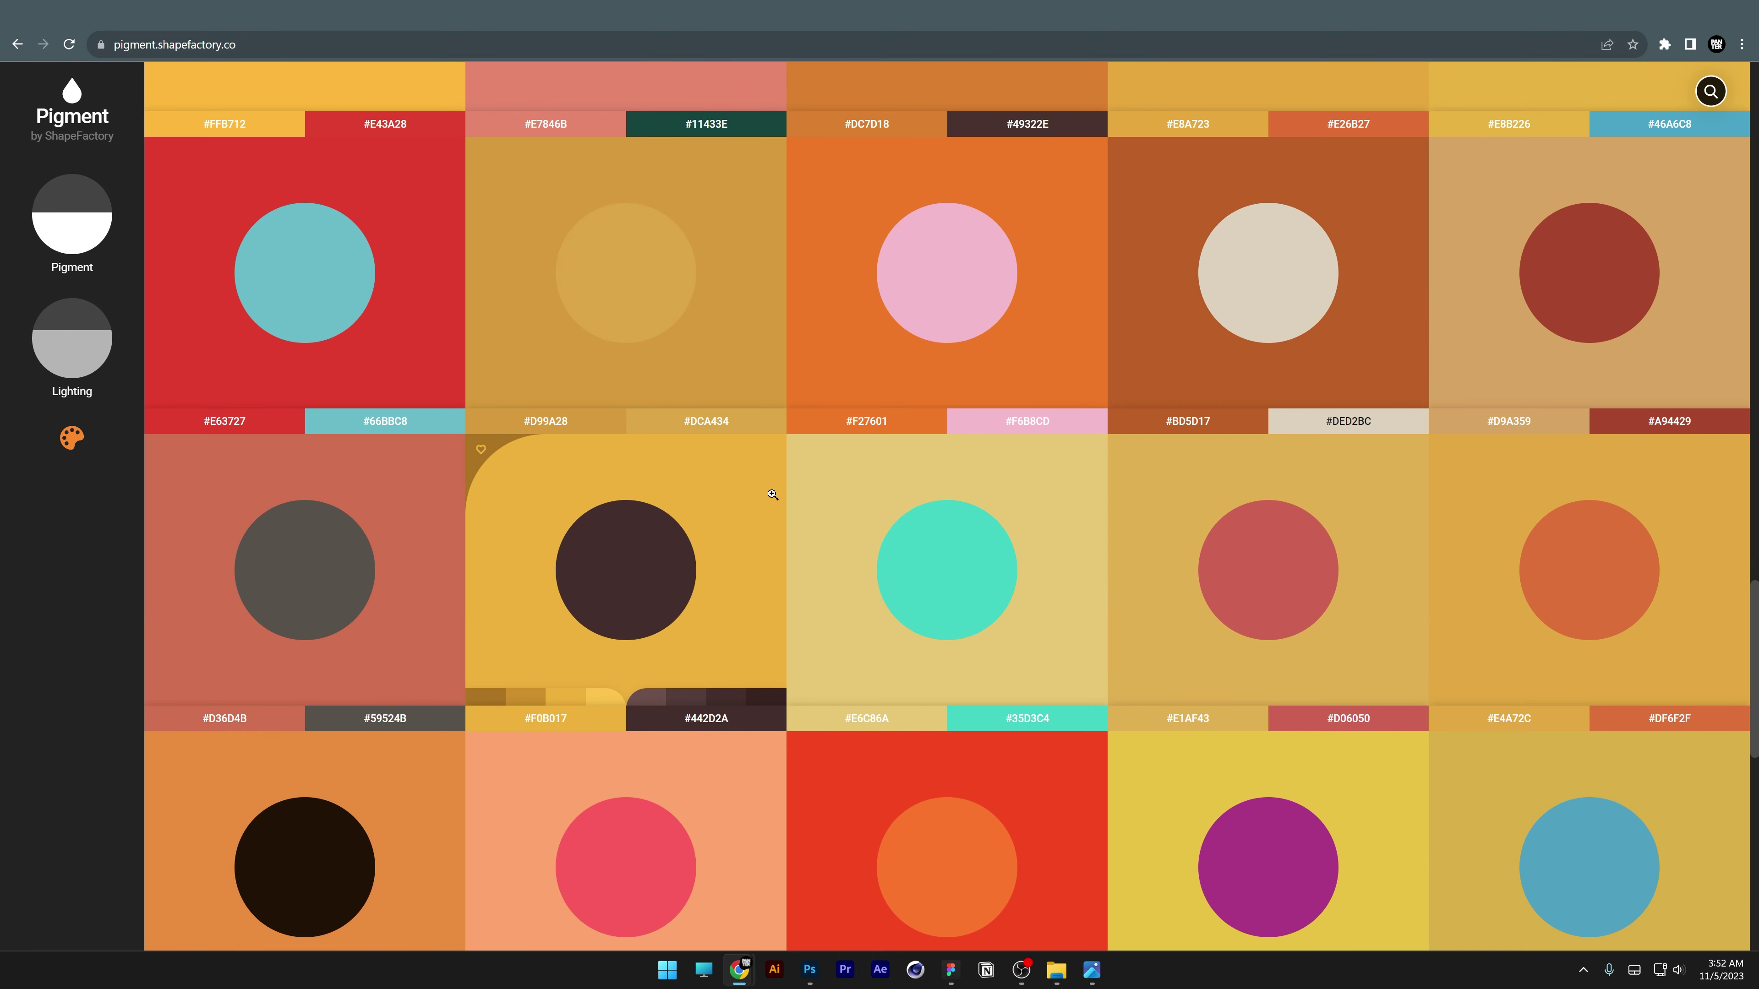
# - Return to colorful gradients, view gradient 43336 large, then visit the color and color and colorful circles blogs
pyautogui.hotkey('alt', 'Left')
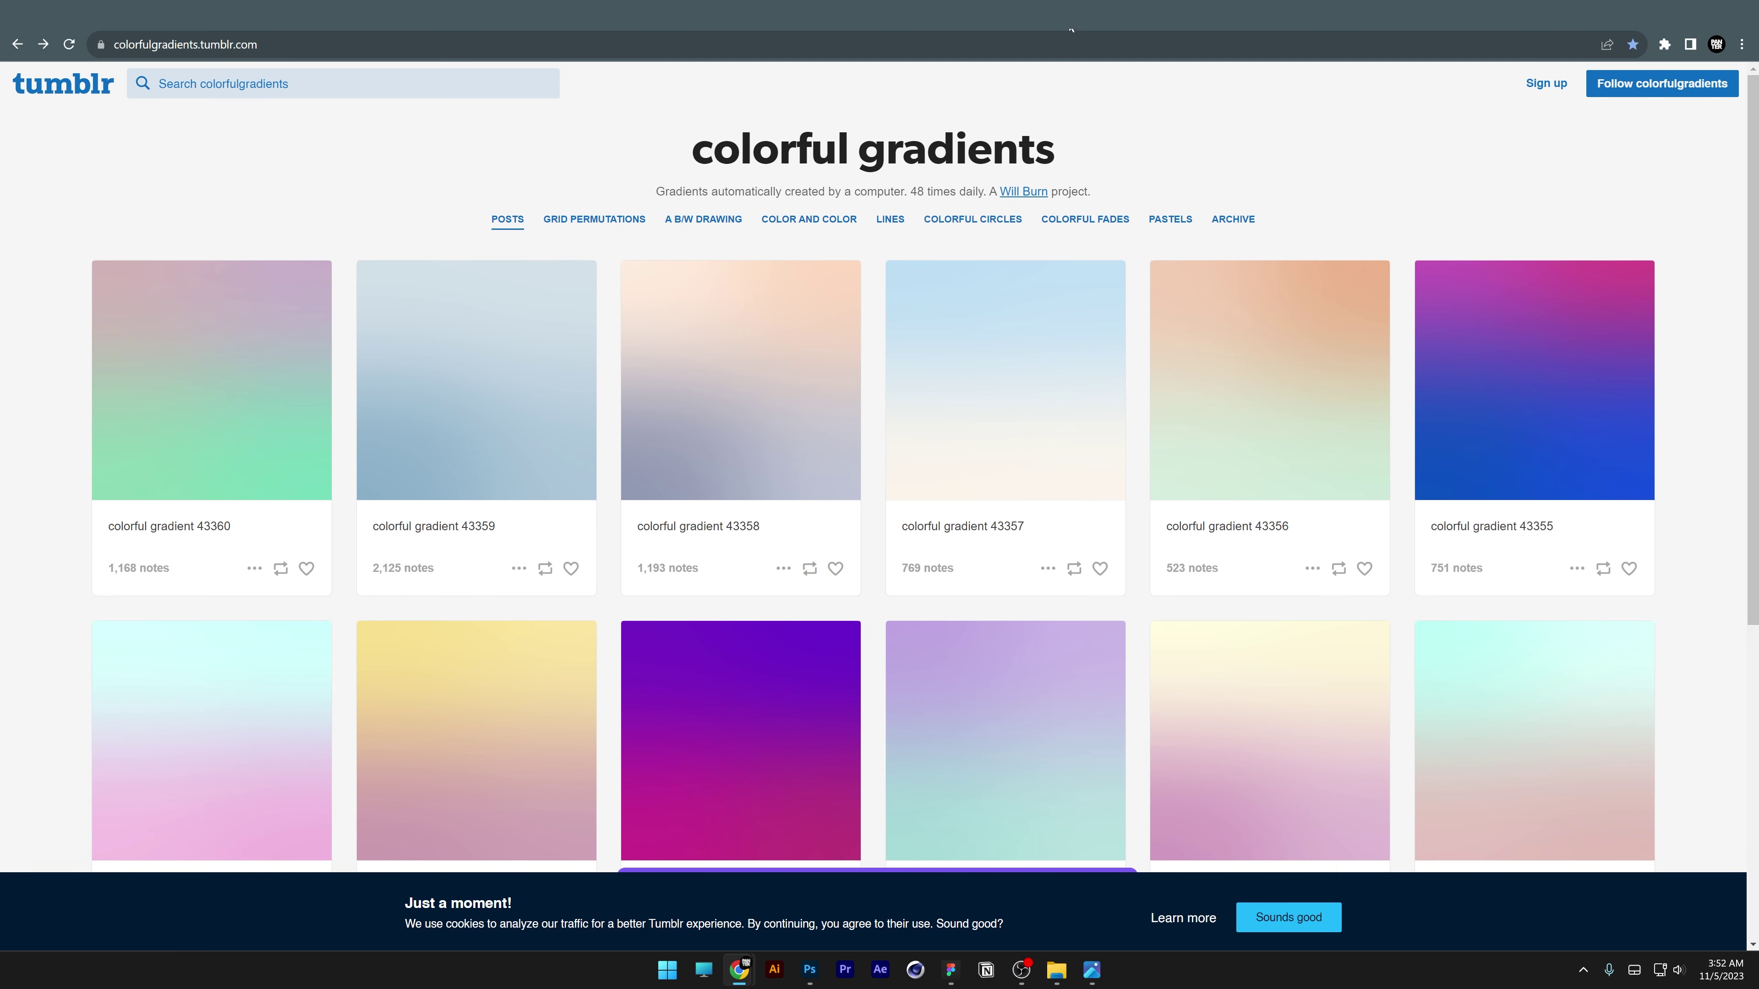
pyautogui.scroll(-20, 1060, 385)
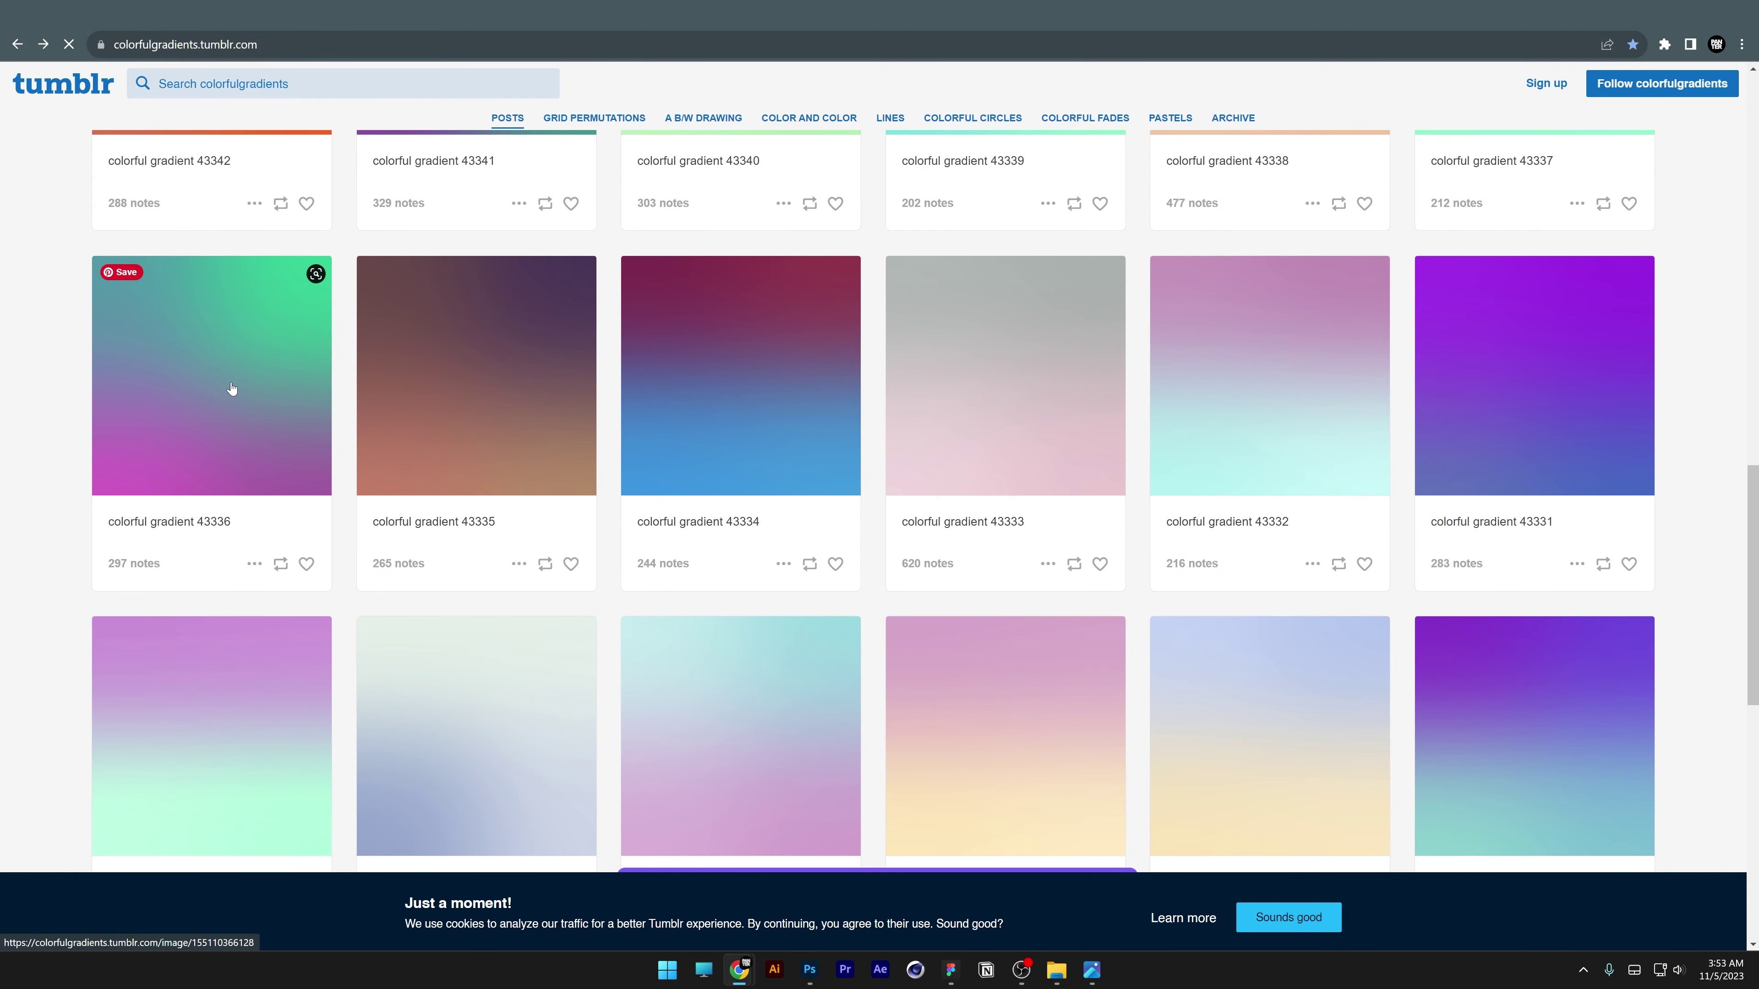
pyautogui.click(232, 389)
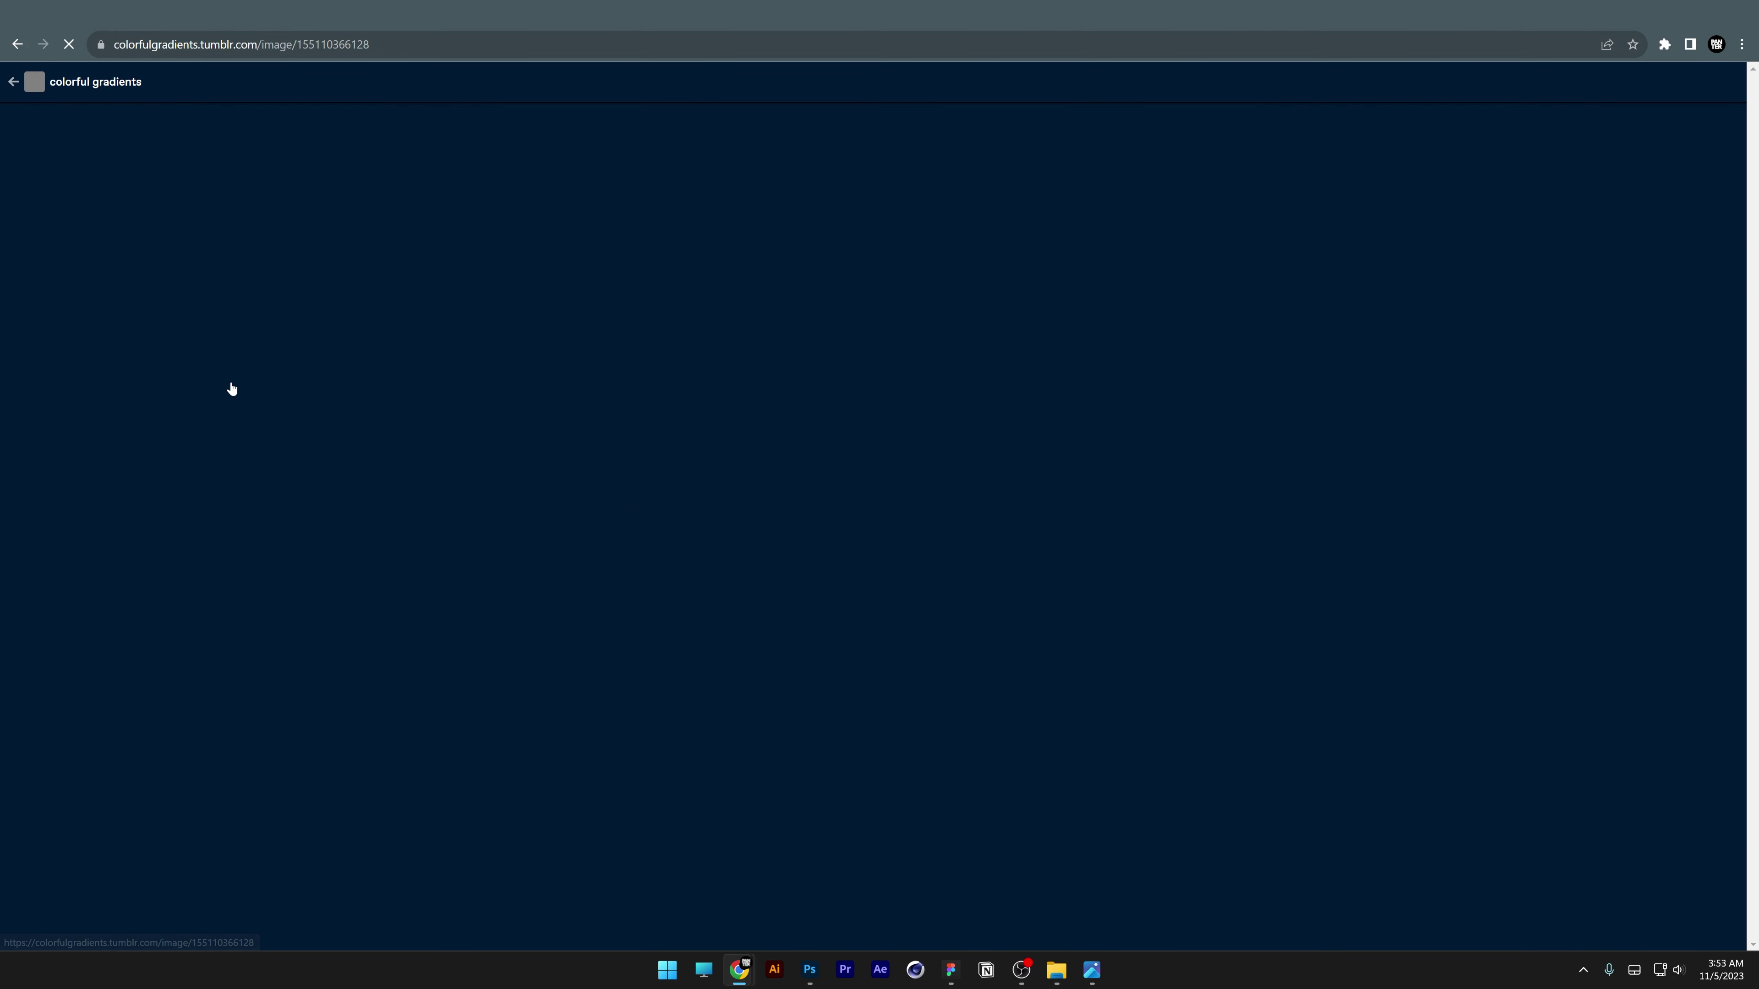
pyautogui.click(19, 44)
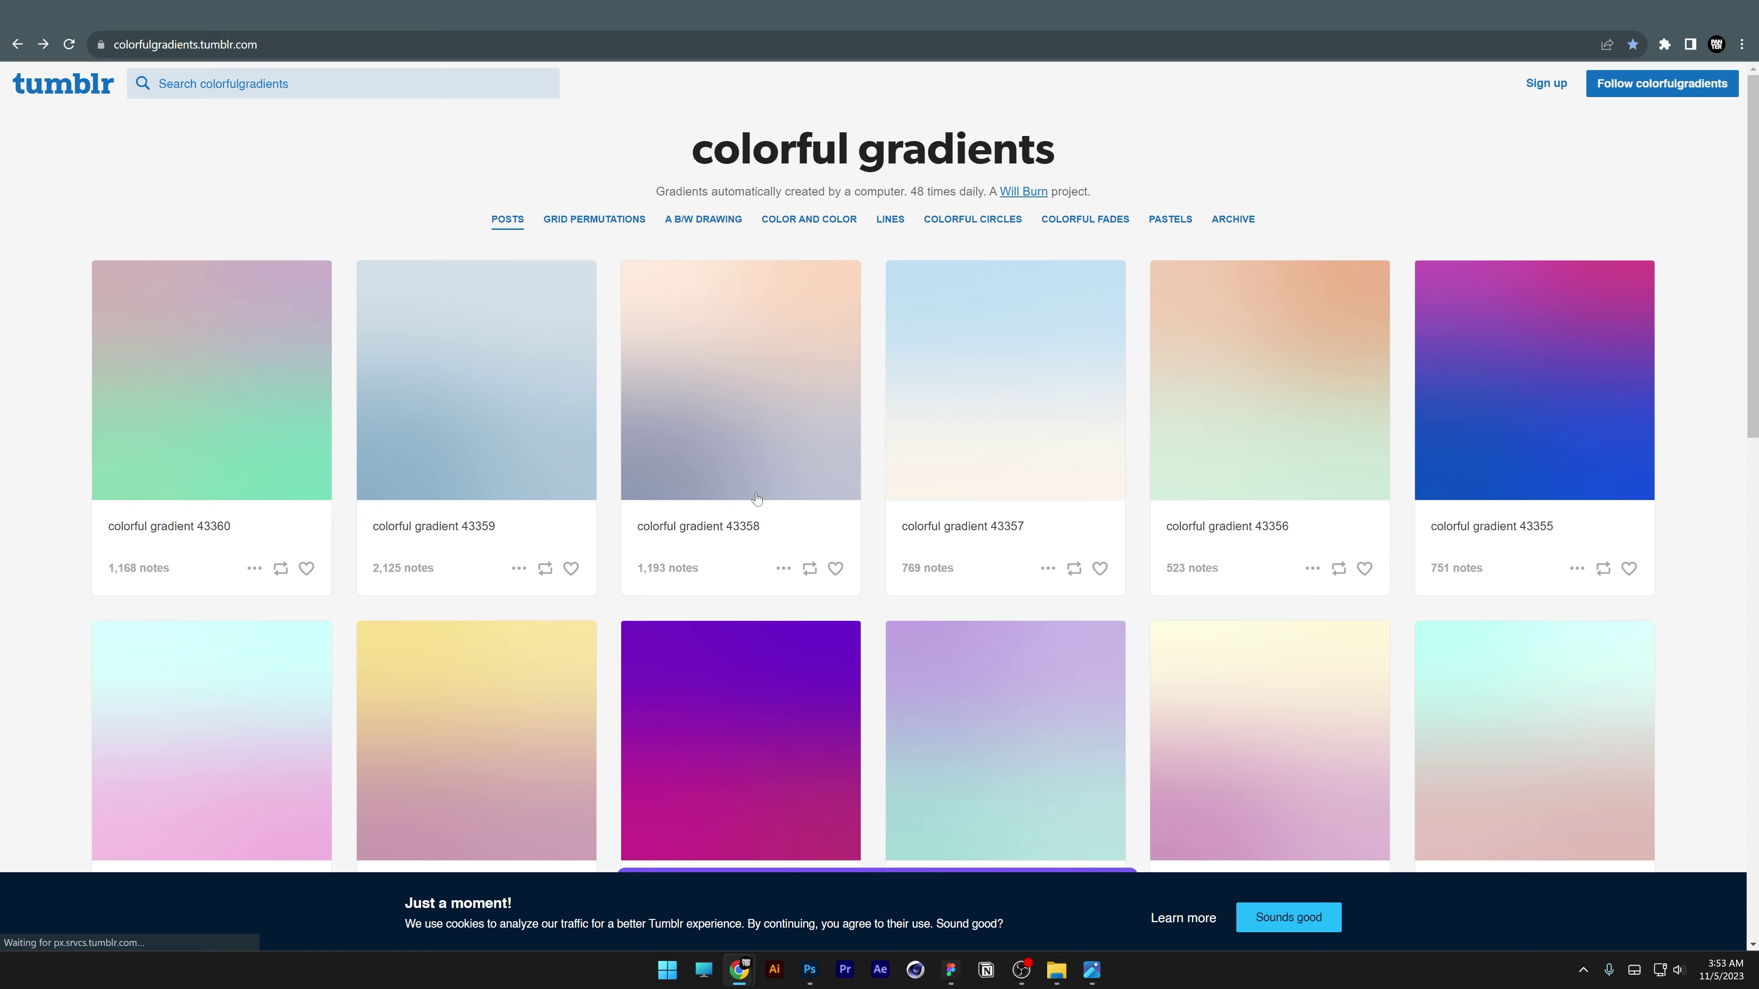
pyautogui.click(825, 220)
pyautogui.click(1092, 227)
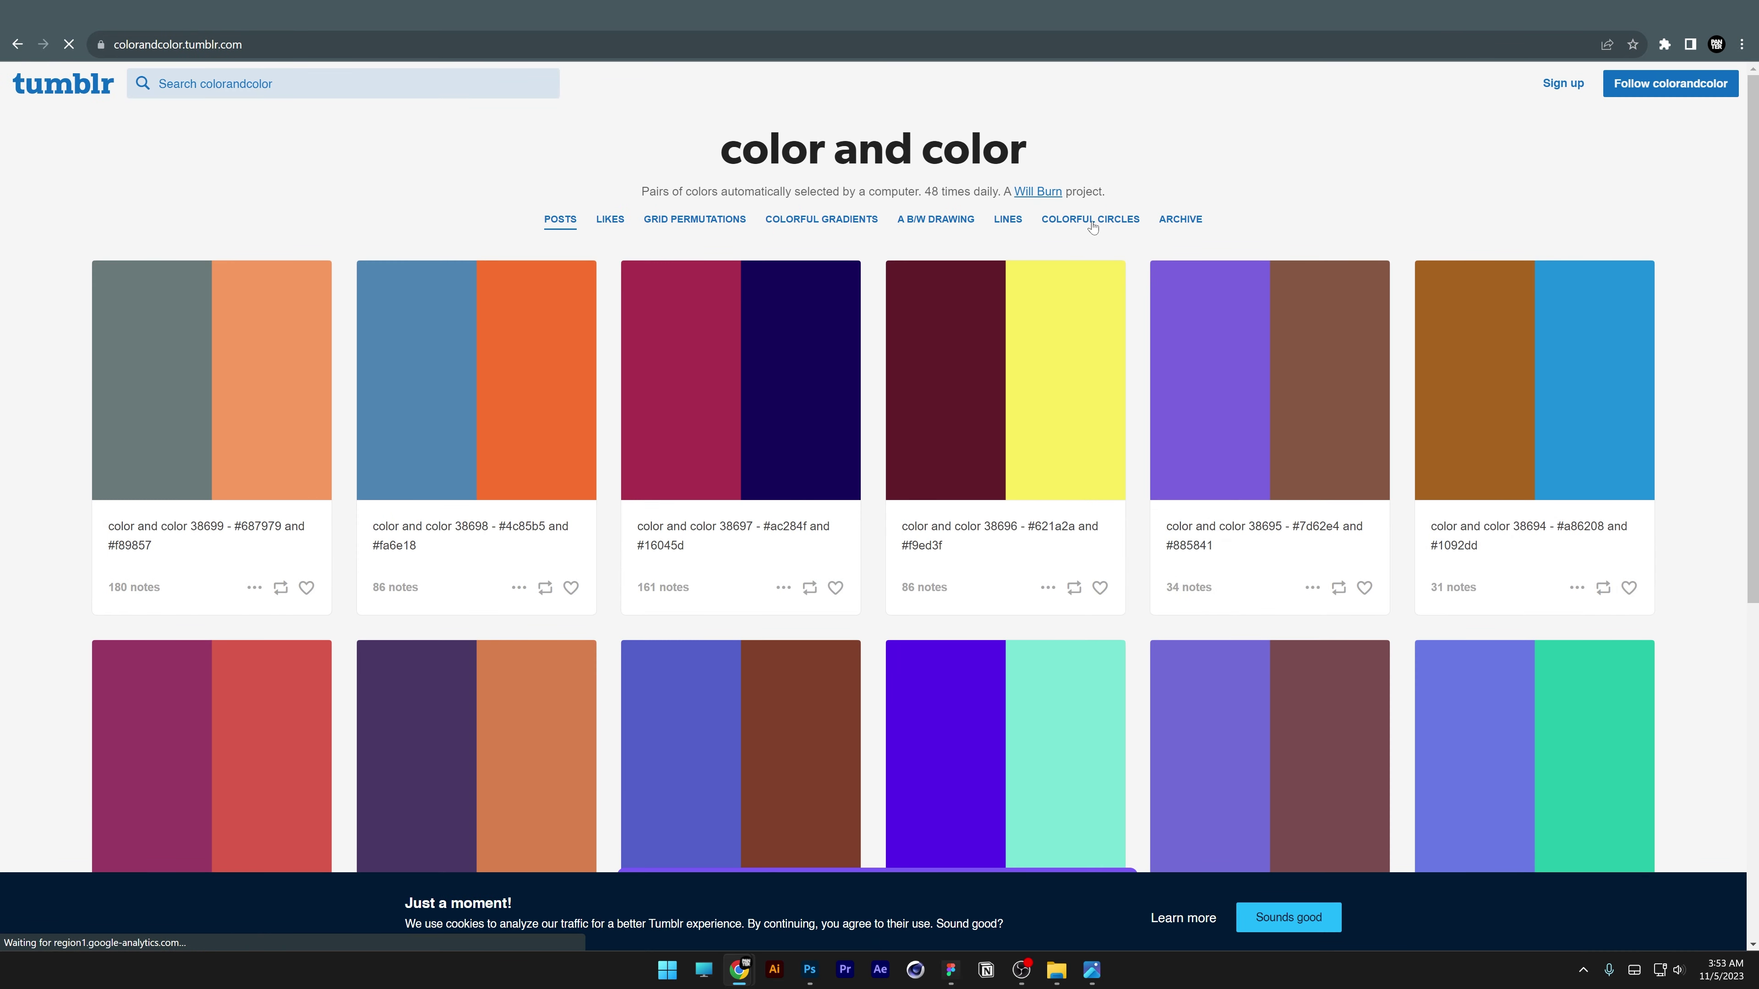
pyautogui.scroll(-6, 1239, 396)
pyautogui.scroll(15, 1239, 396)
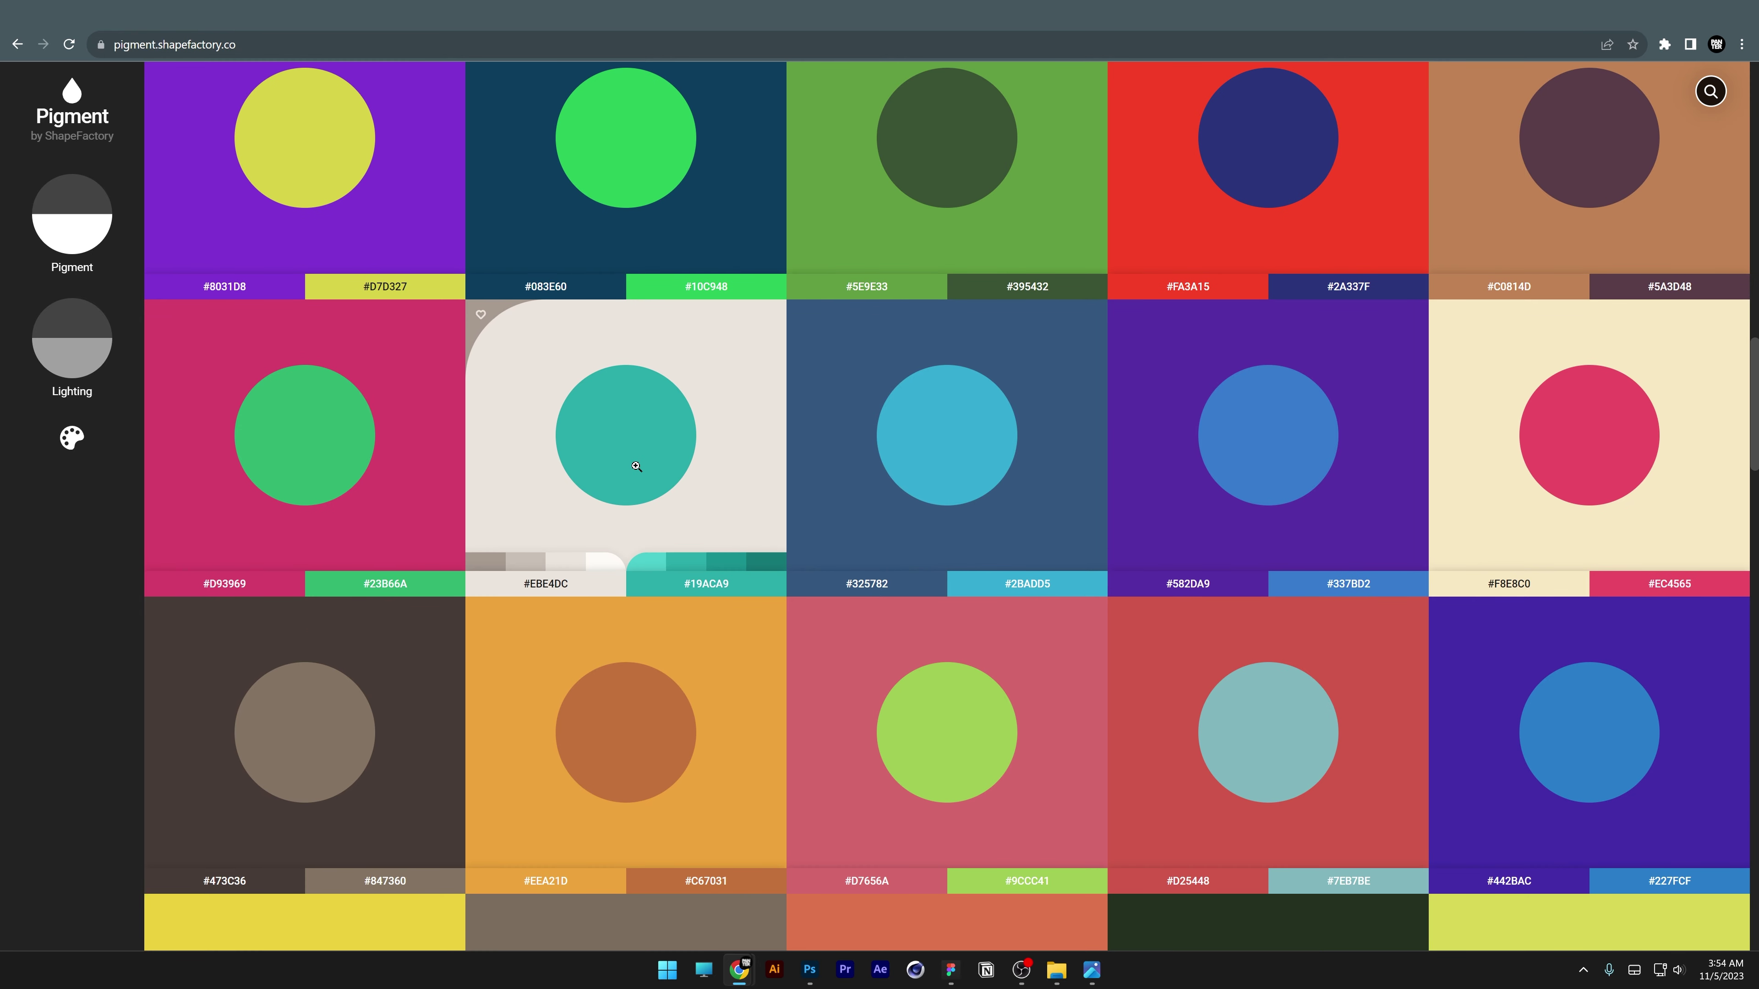
pyautogui.scroll(-15, 636, 467)
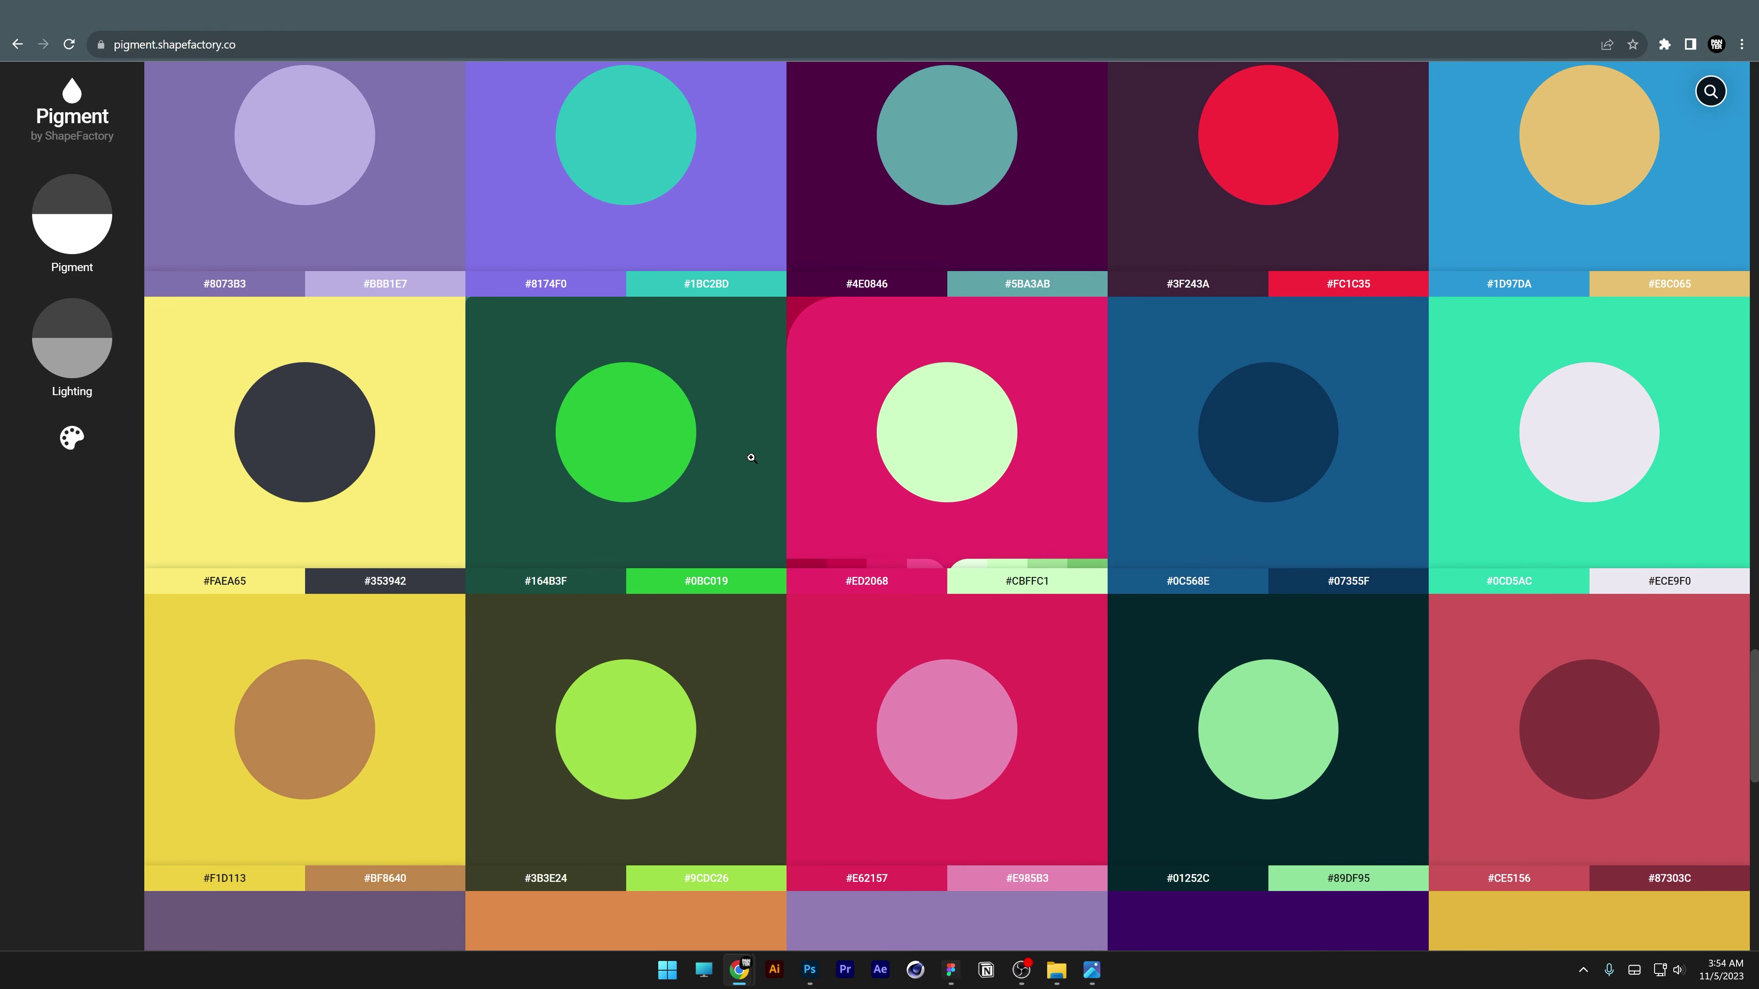
pyautogui.click(751, 457)
pyautogui.click(730, 448)
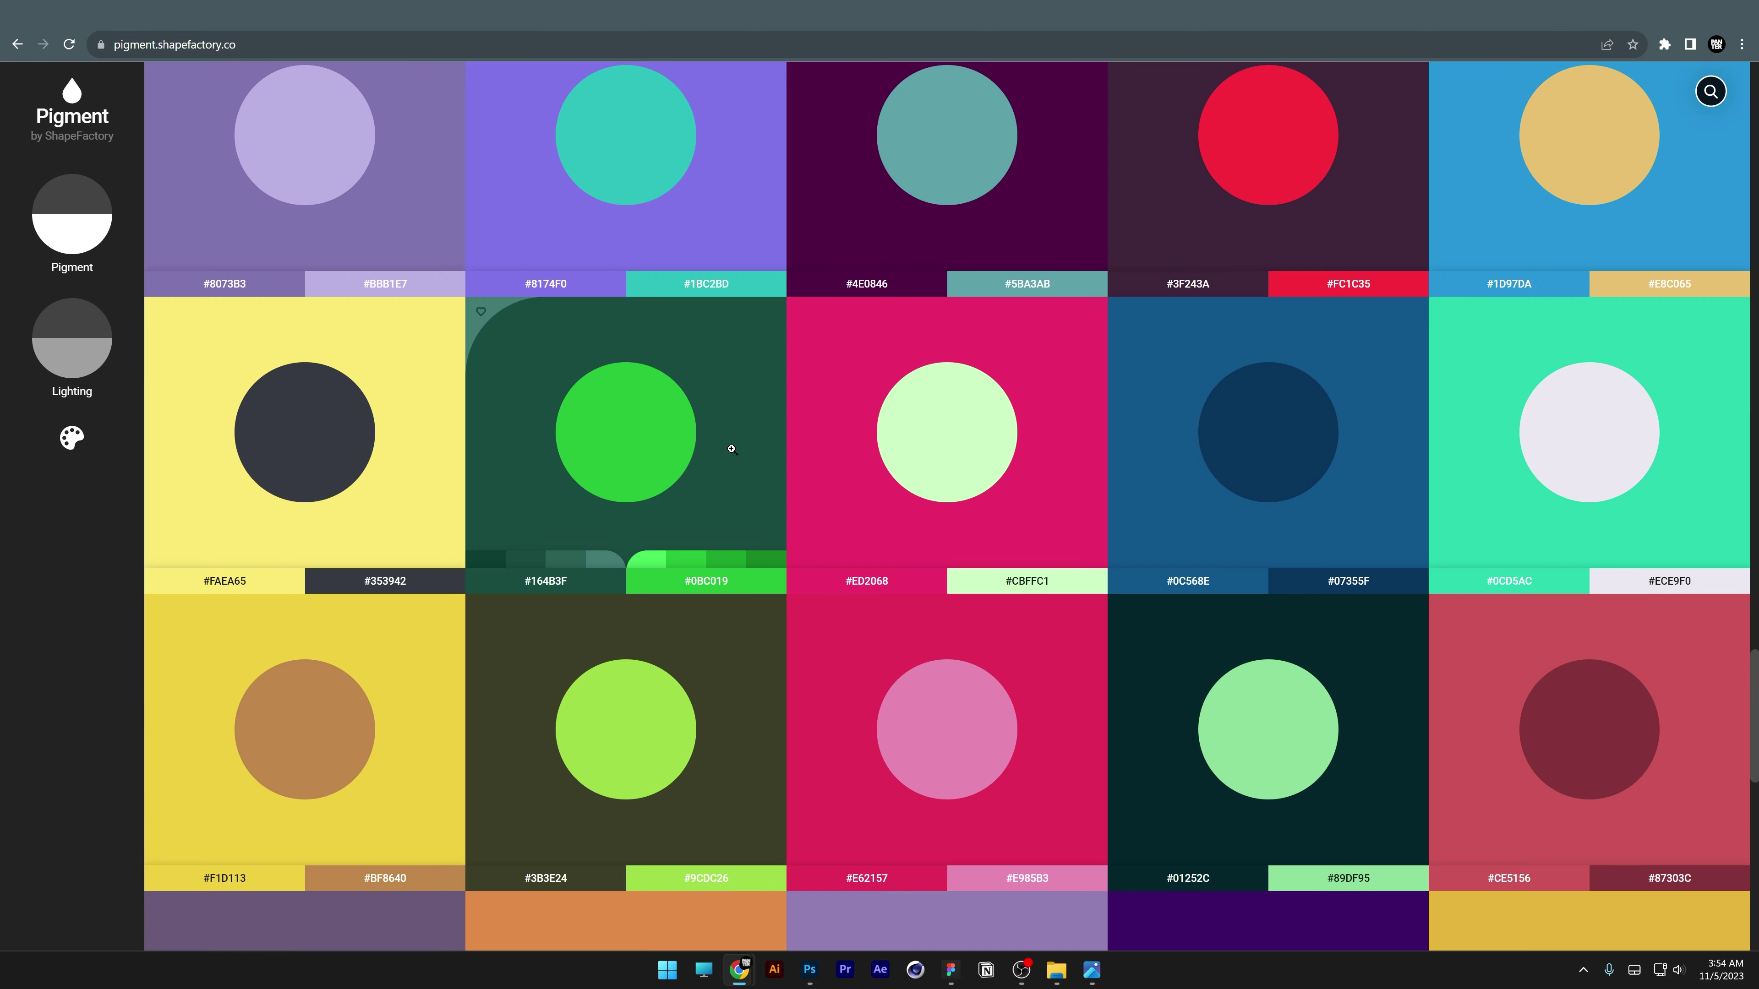